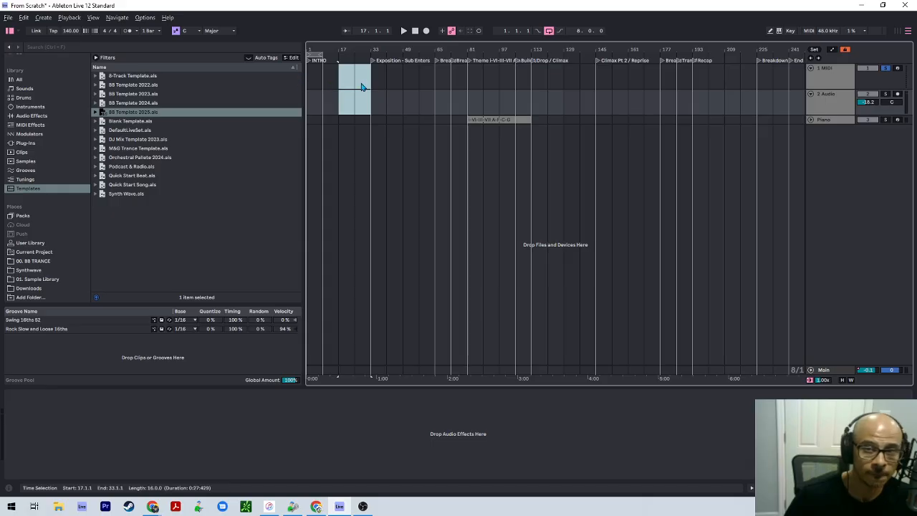
Review the arrangement's sections on the MIDI track, beginning with the intro from bar 1 to bar 33
left_click(315, 81)
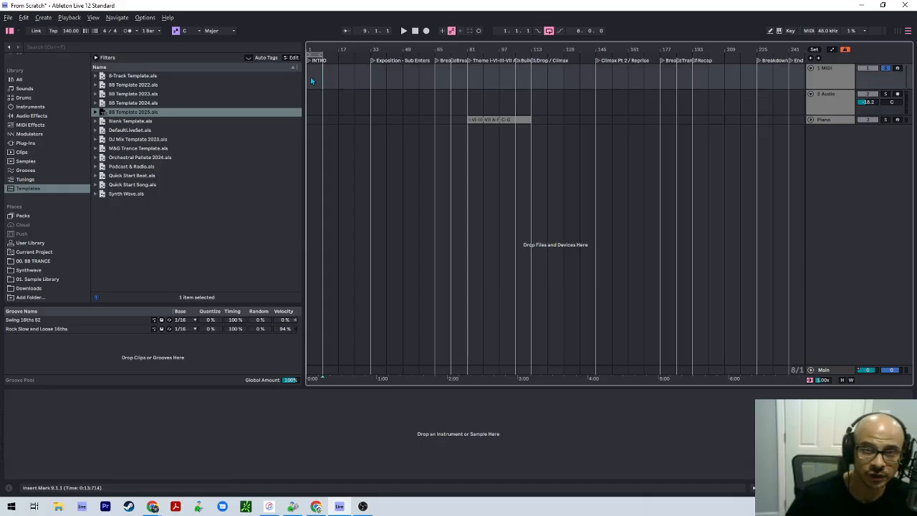
left_click_drag(311, 80, 371, 81)
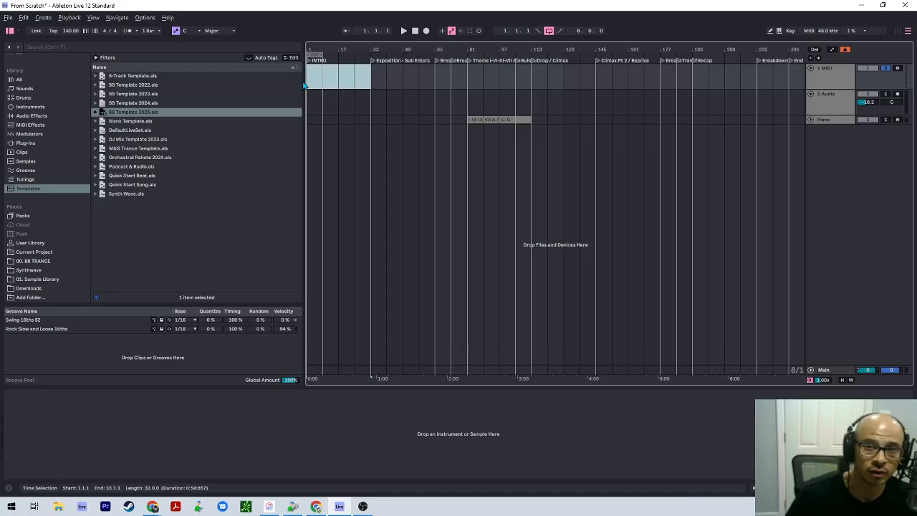
left_click_drag(372, 80, 633, 84)
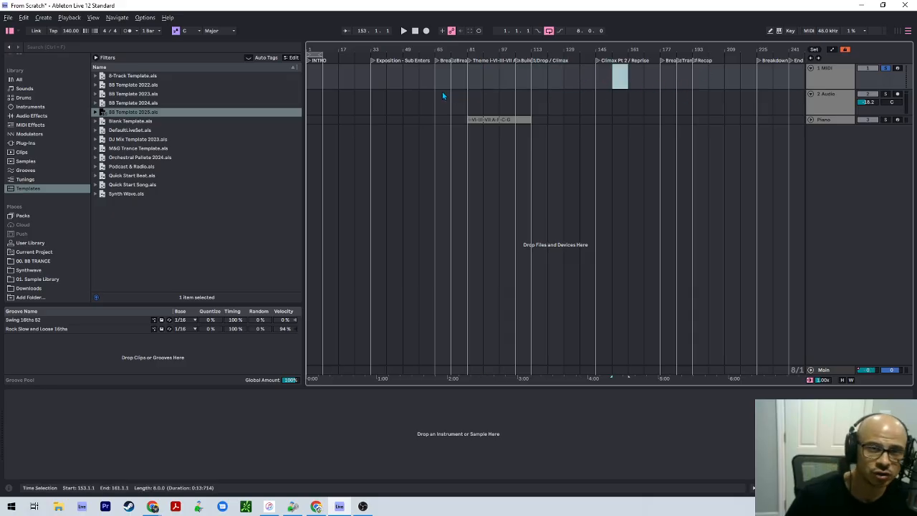
Unfold the Piano track and inspect the notes of its chord progression clip
left_click(811, 119)
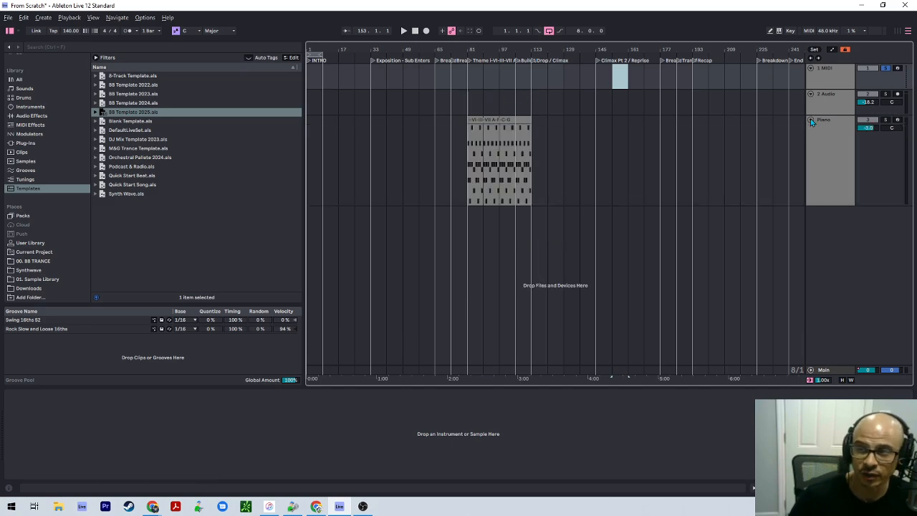
double_click(496, 122)
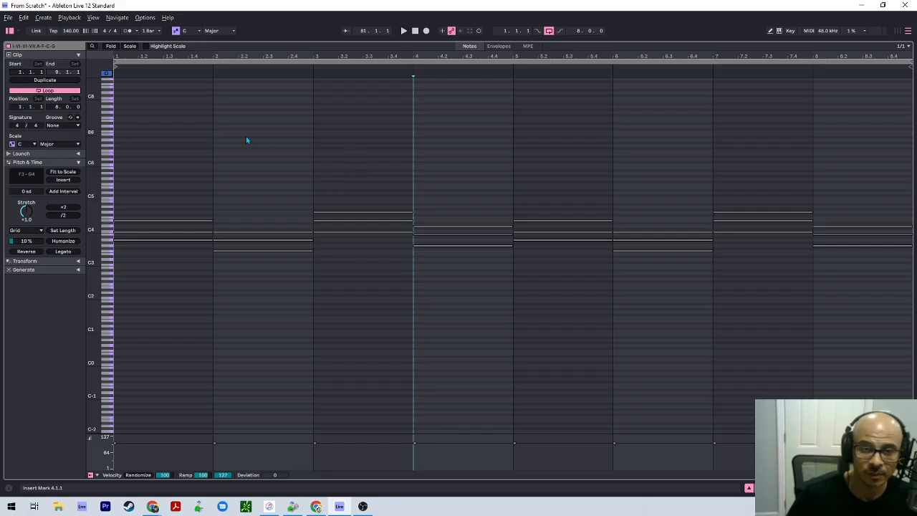
key("space")
key("space")
key("shift+Tab")
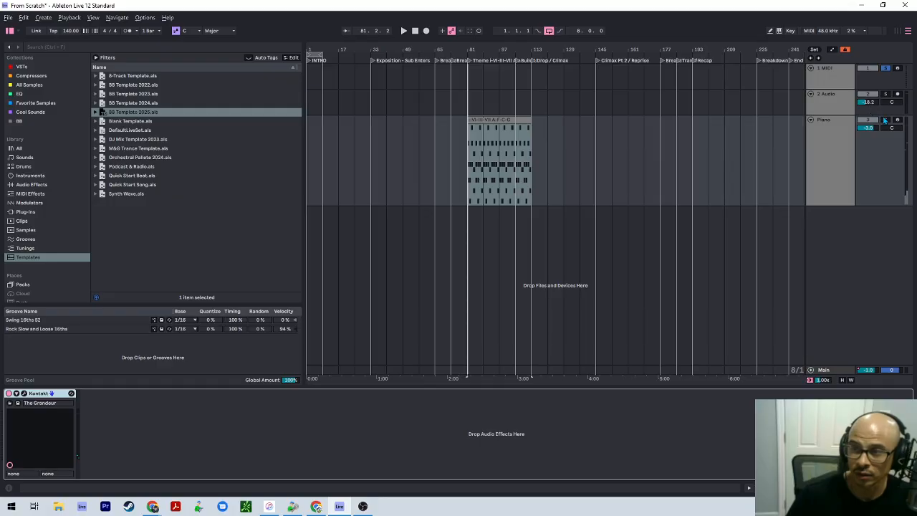
Play the chord clip on the Piano track to hear the progression, and fold the track again
left_click(511, 122)
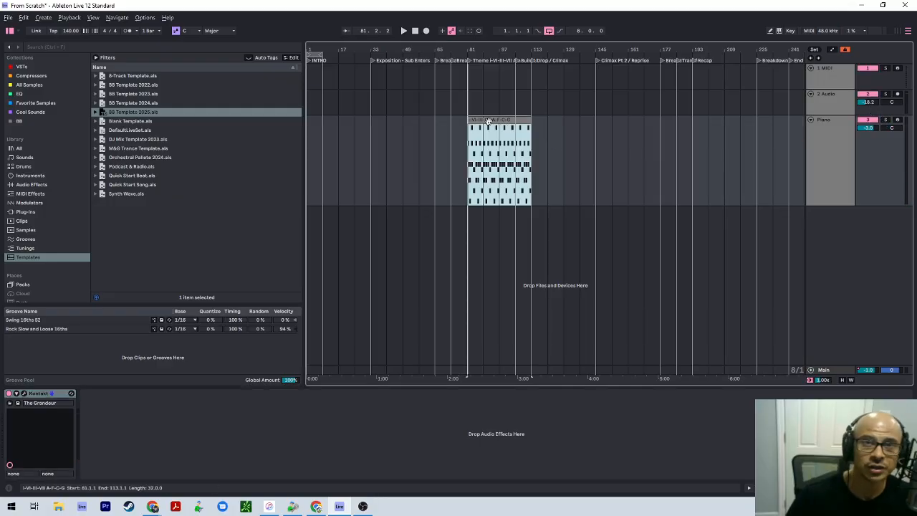
key("space")
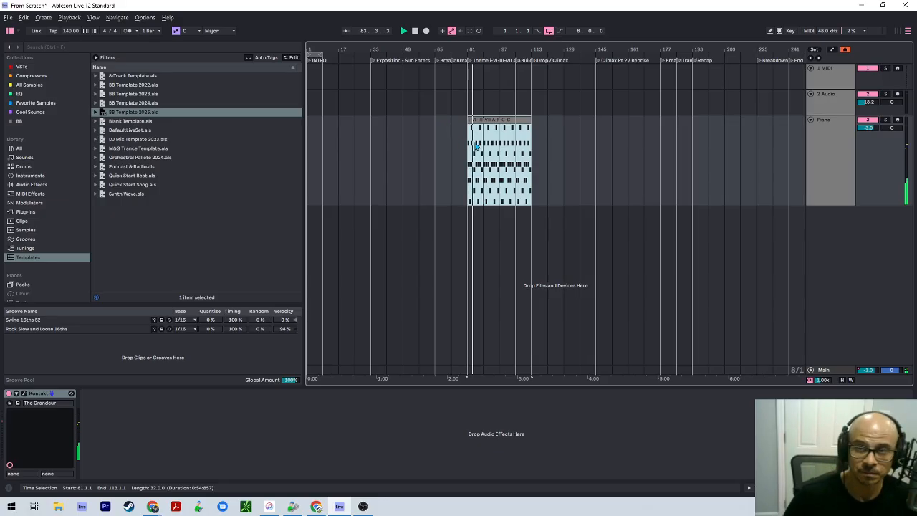
key("h")
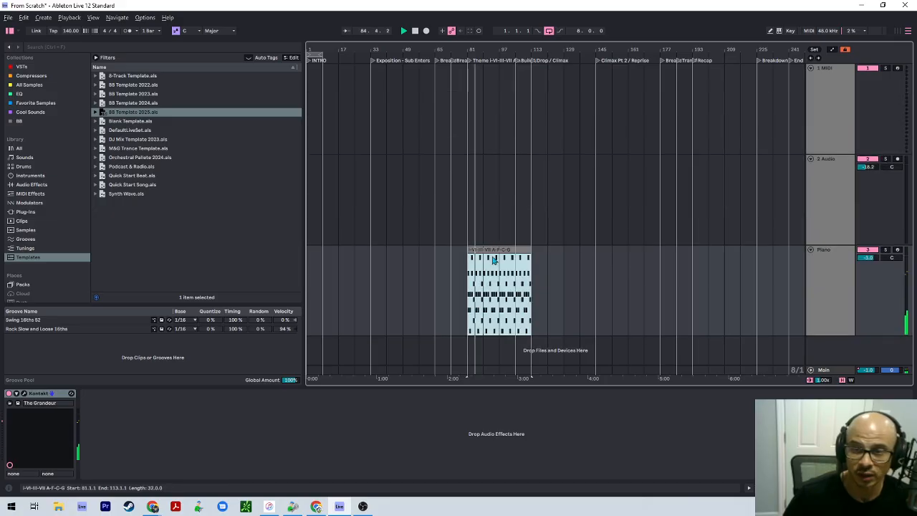
left_click(471, 253)
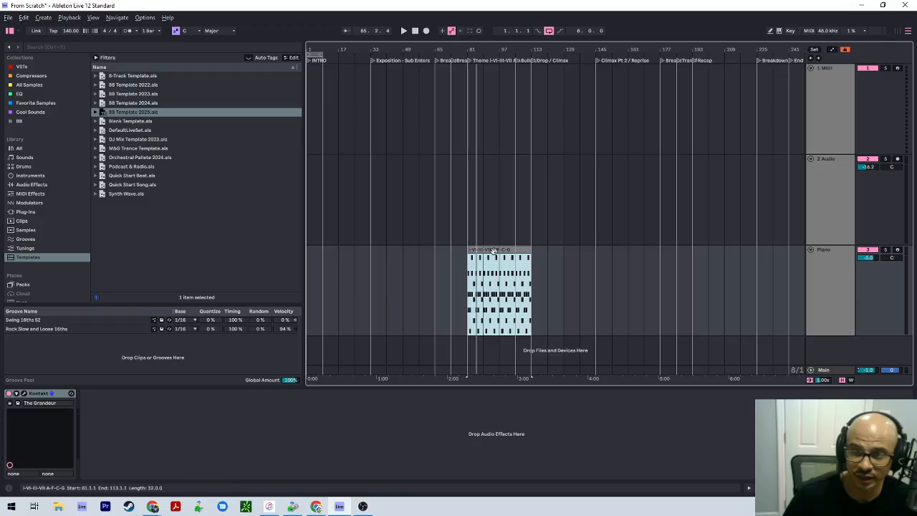
key("h")
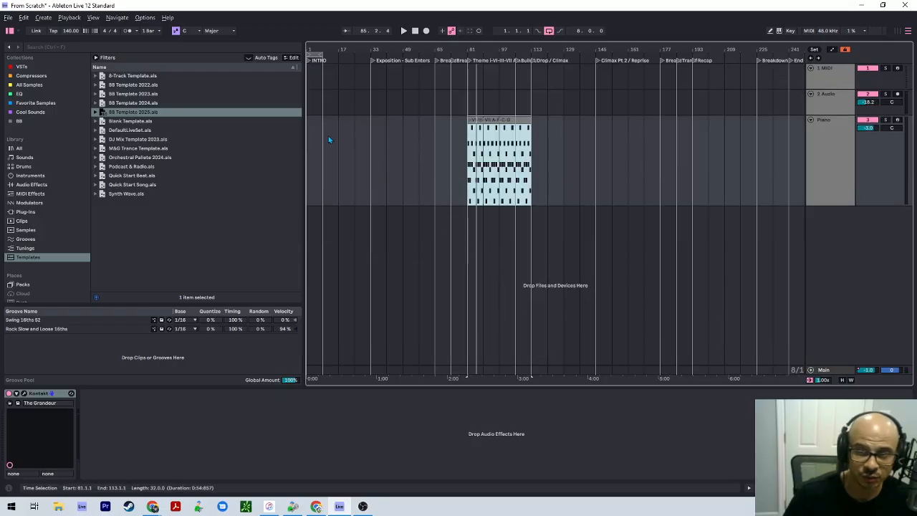
left_click(809, 118)
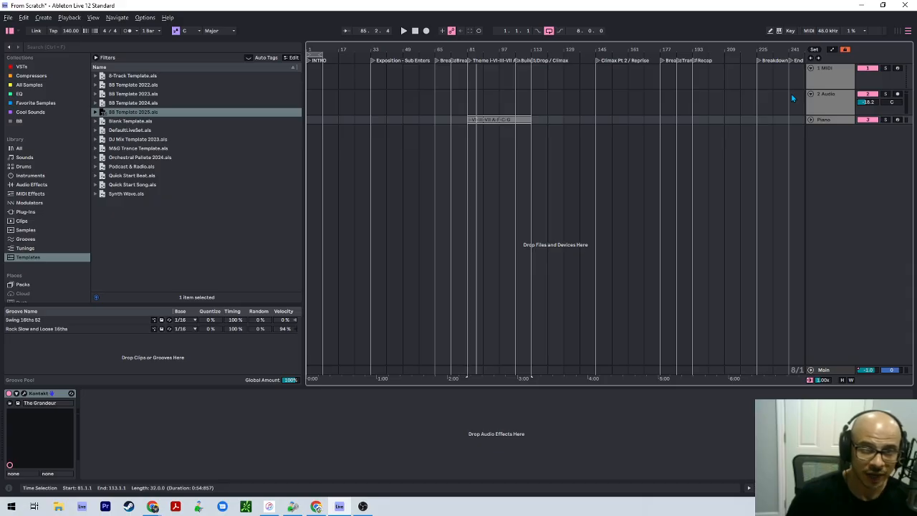
Open the All Samples collection and collapse the expanded Trance Essentials Vol.2 pack to survey the Producer Collection packs
left_click(24, 68)
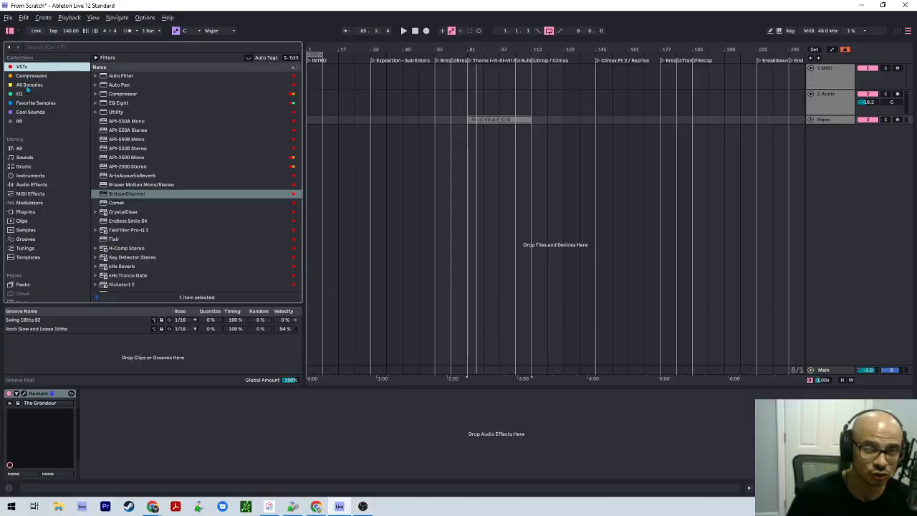
left_click(28, 85)
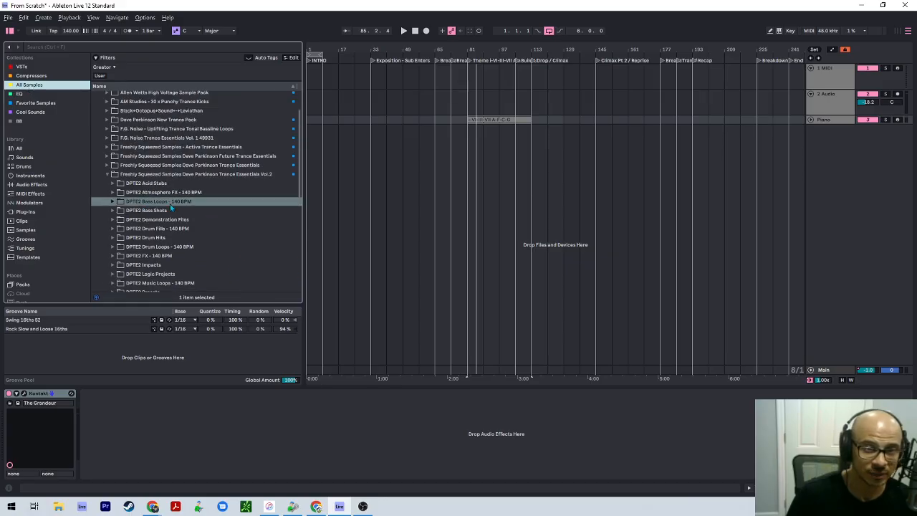
scroll(170, 208, "up", 2)
left_click(107, 214)
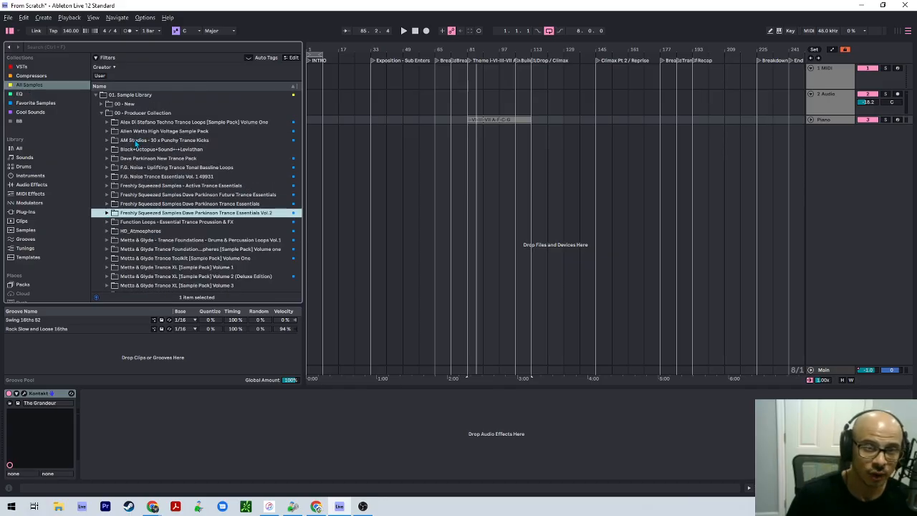
scroll(140, 146, "down", 2)
scroll(142, 149, "up", 2)
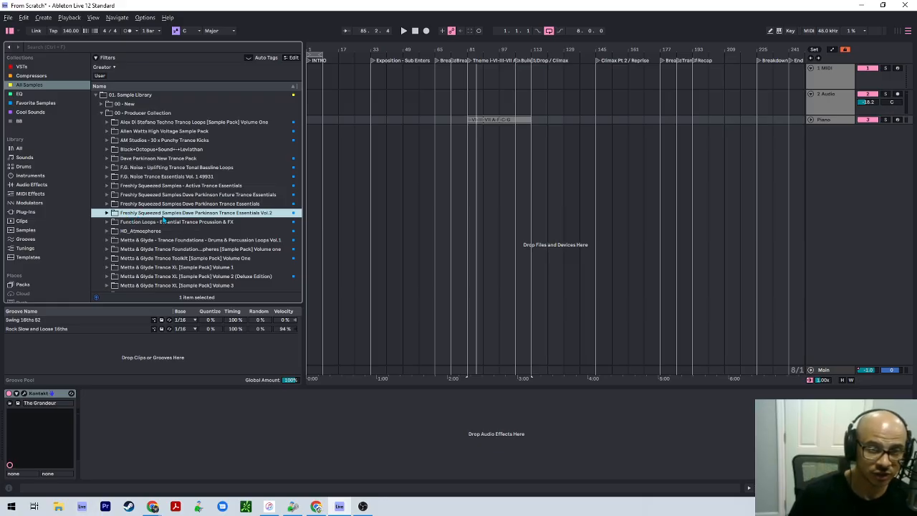
Expand the Freshly Squeezed Samples Dave Parkinson Trance Essentials Vol.2 pack down to its DPTE2 Kick Drums folder
left_click(109, 214)
scroll(191, 231, "down", 1)
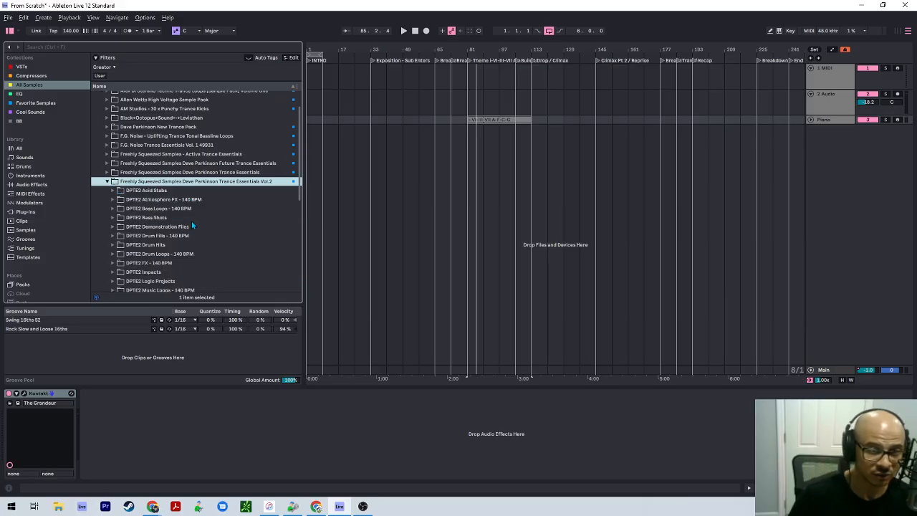
scroll(192, 224, "down", 1)
scroll(192, 226, "down", 1)
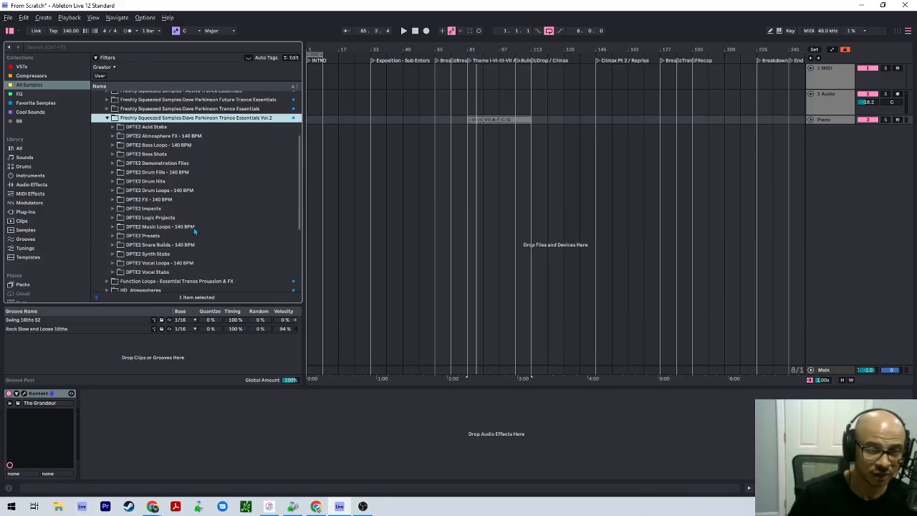
left_click(113, 182)
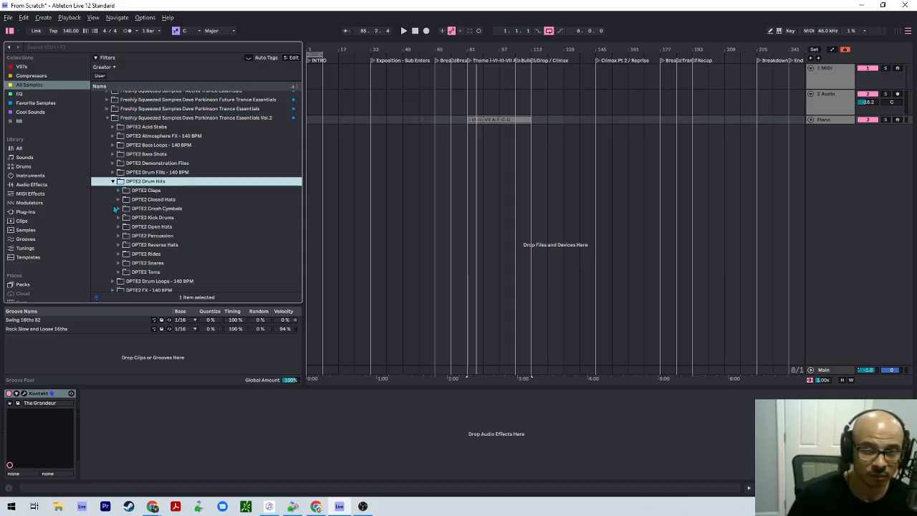
left_click(115, 217)
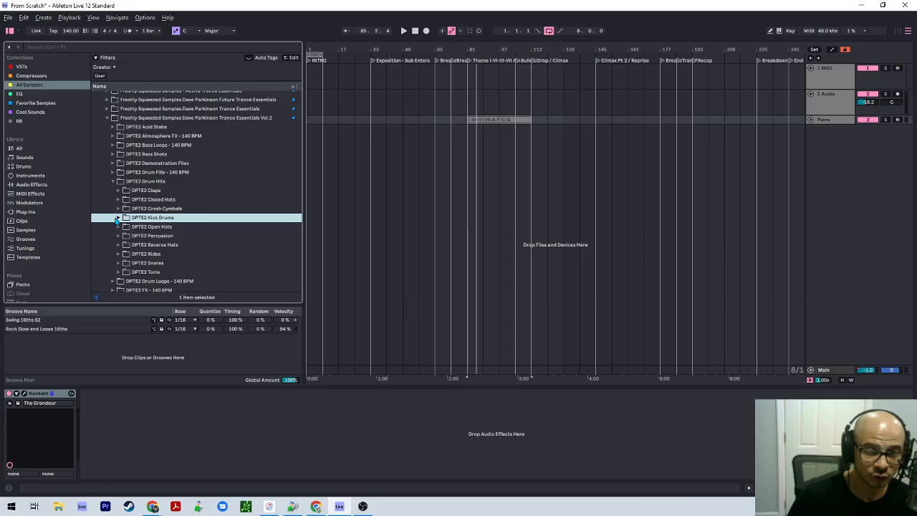
left_click(118, 217)
scroll(168, 228, "down", 1)
scroll(170, 228, "down", 1)
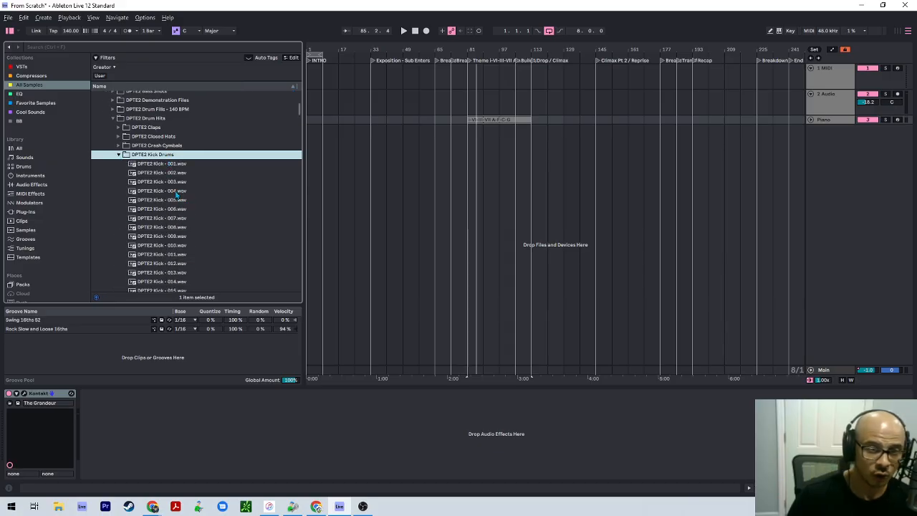
Audition the kick samples from DPTE2 Kick - 001.wav through DPTE2 Kick - 016.wav
left_click(173, 165)
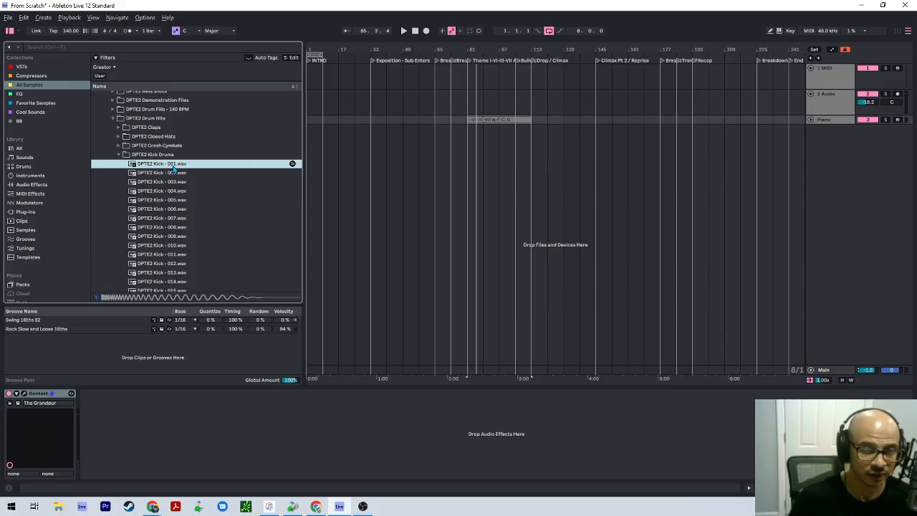
key("Down")
key("Up")
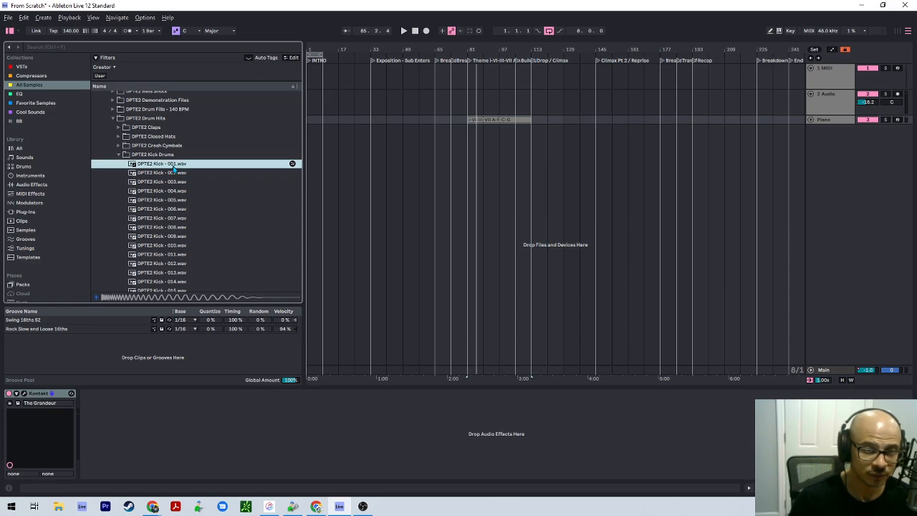
key("Down")
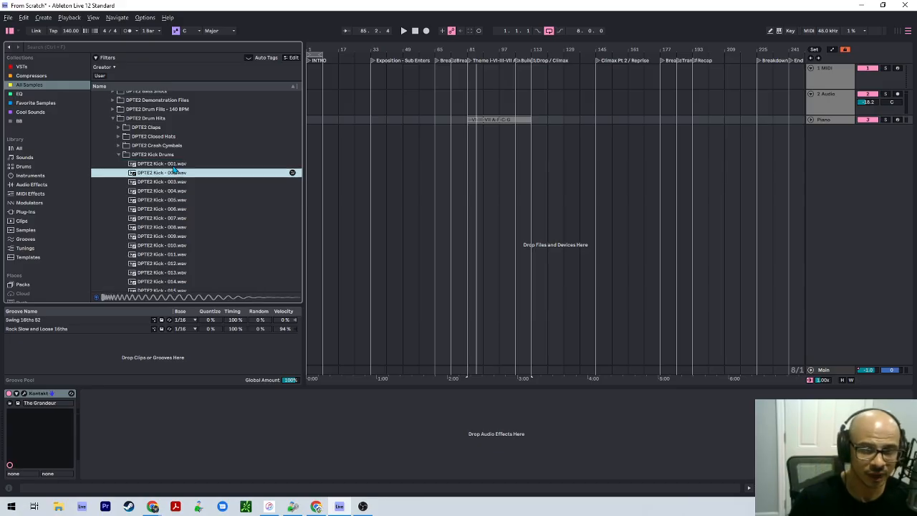
key("Down")
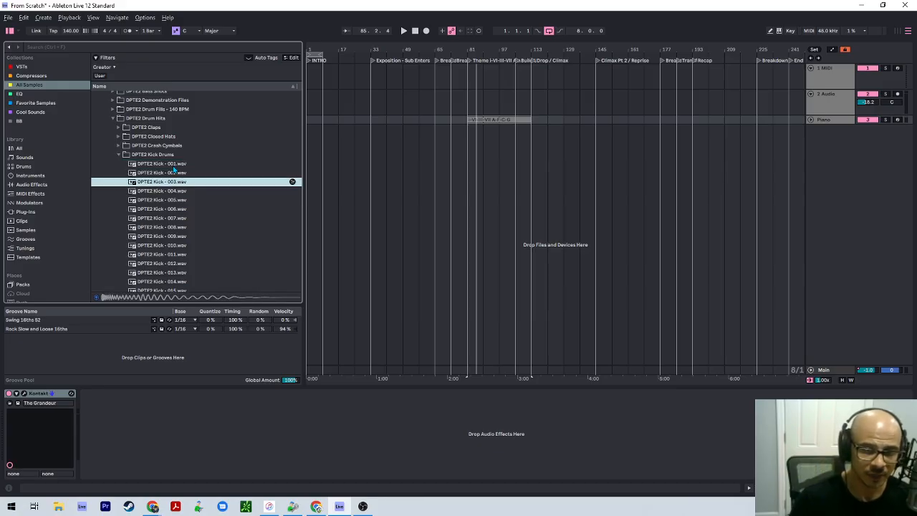
key("Down")
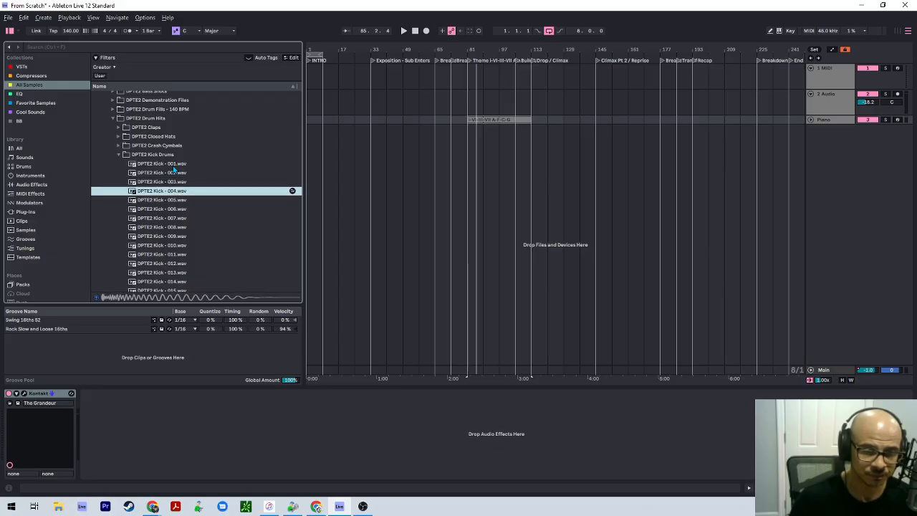
key("Down")
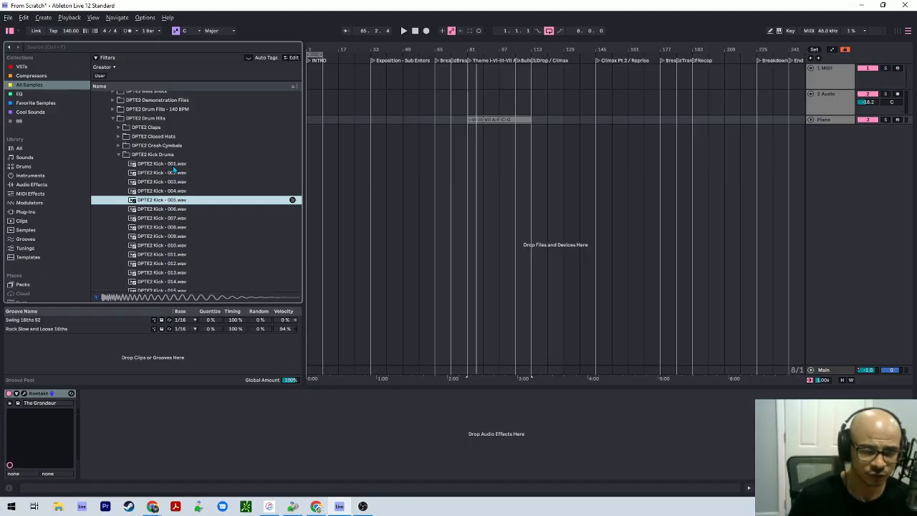
key("Down")
key("Up")
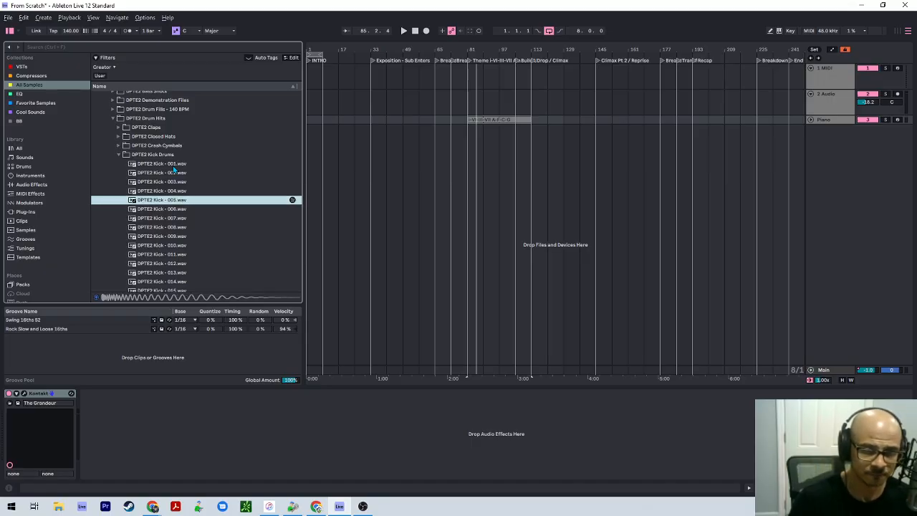
key("Down")
key("Down")
key("Down")
key("Down")
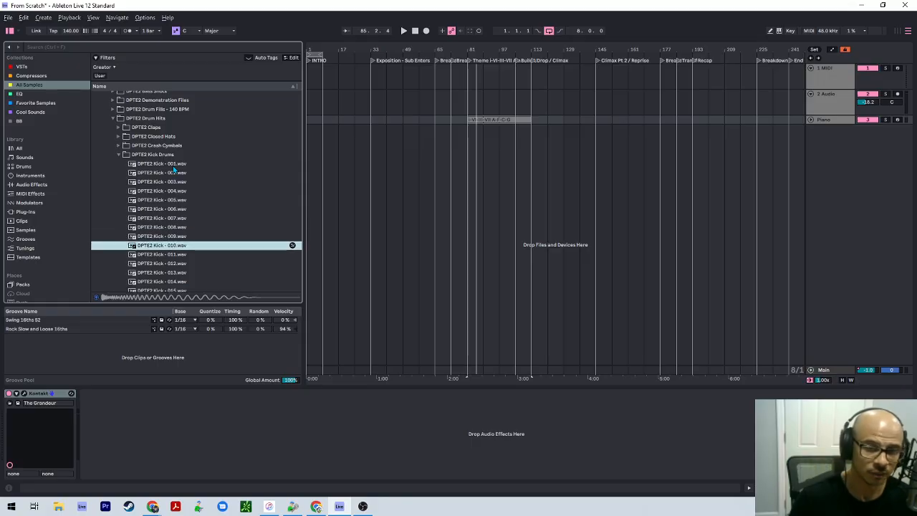
key("Down")
key("Down")
key("Down")
key("Down")
key("Down")
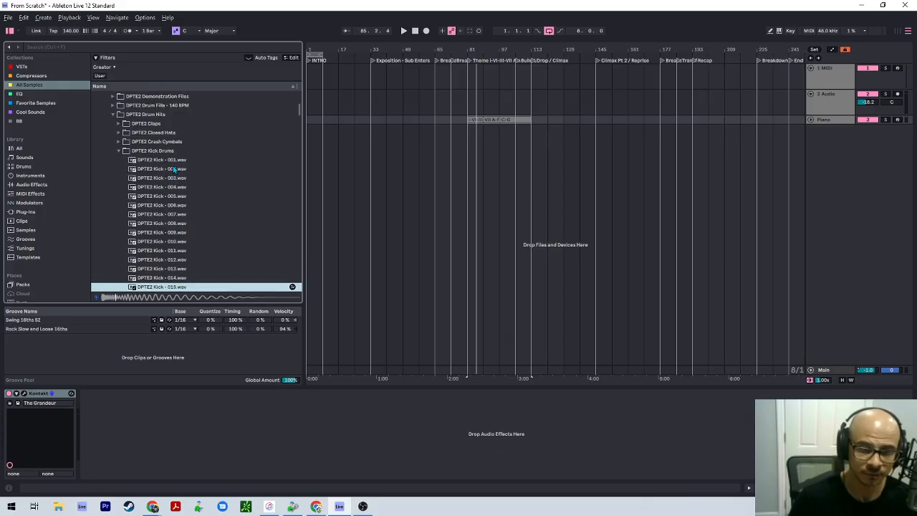
key("Down")
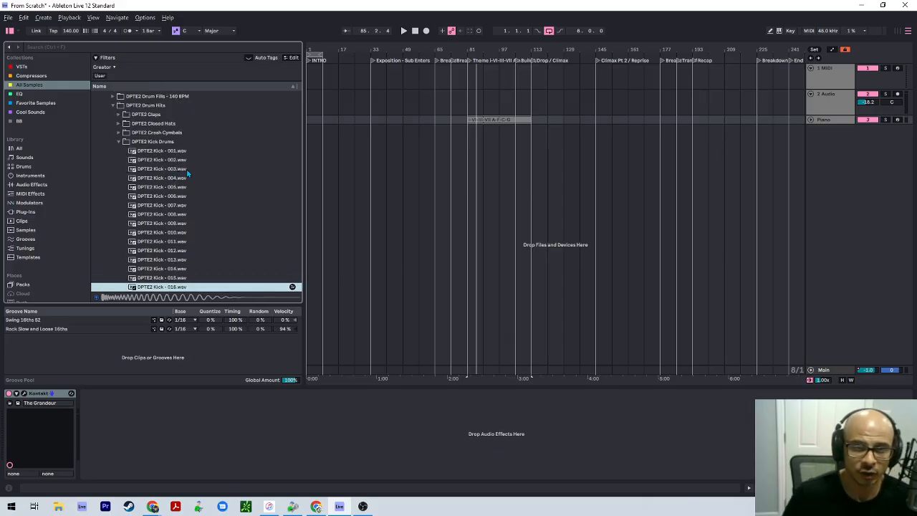
Load DPTE2 Kick - 003.wav as a sample instrument on the first MIDI track
left_click(187, 169)
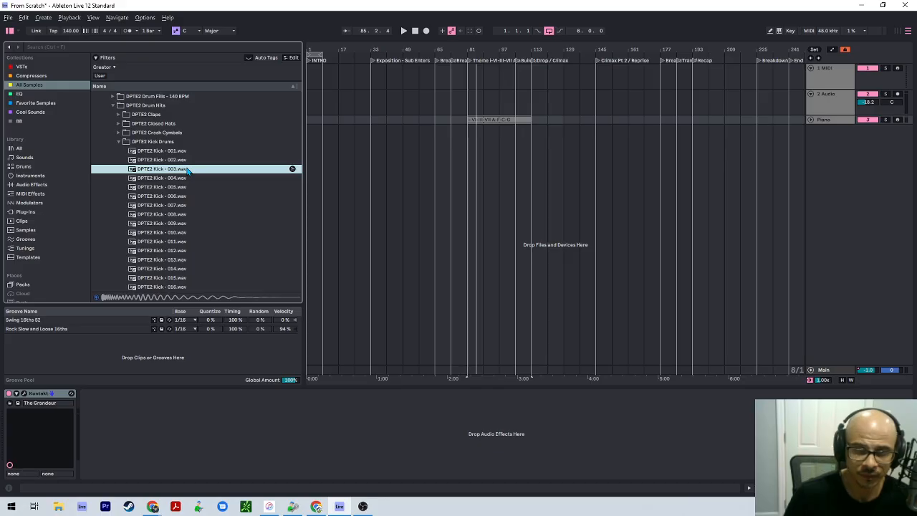
left_click(830, 77)
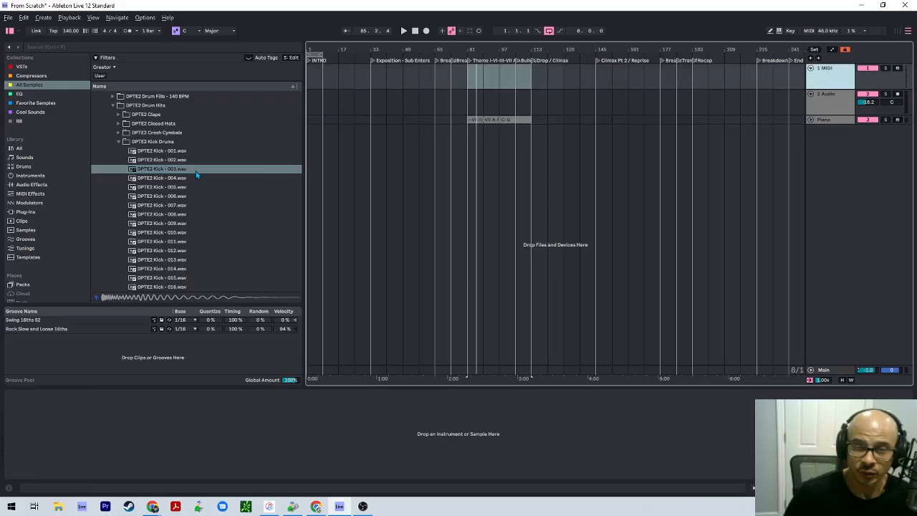
left_click(166, 170)
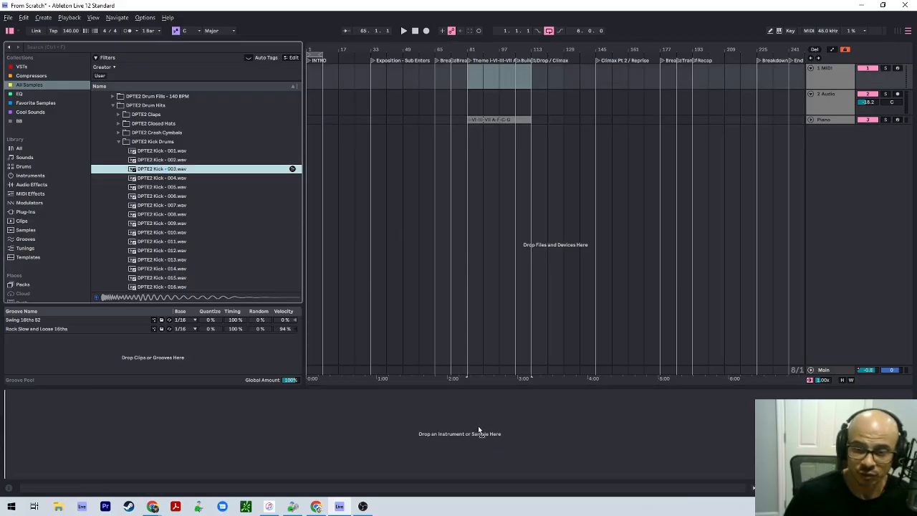
left_click_drag(479, 429, 403, 442)
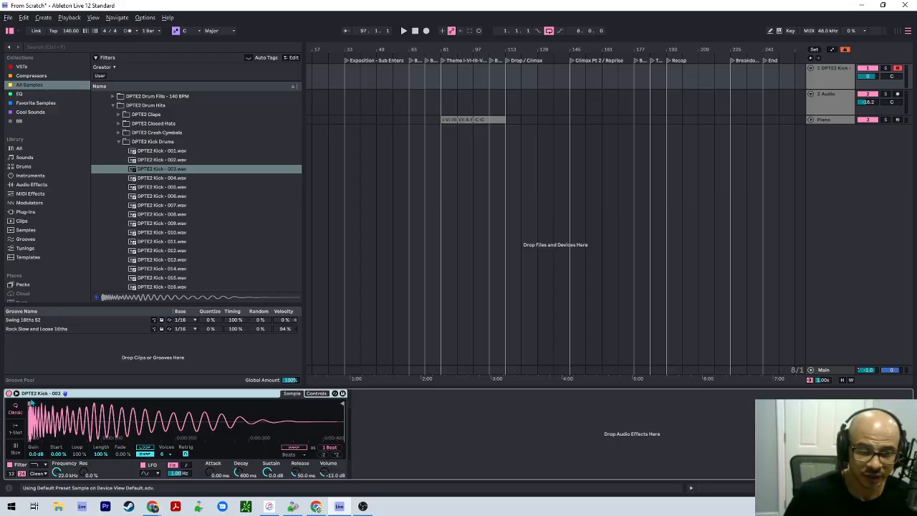
Create an eight-bar MIDI clip over the INTRO section on the kick sample track and set its note grid to 1/8
scroll(419, 164, "left", 2)
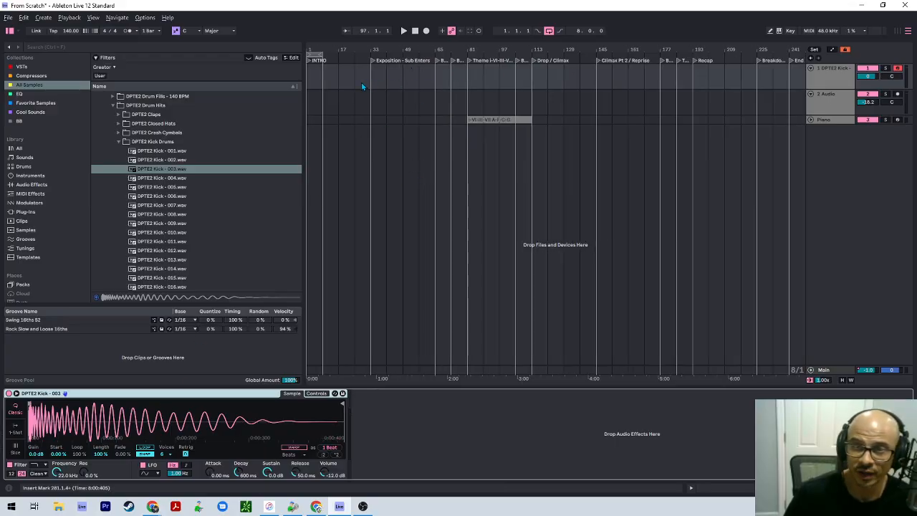
left_click(311, 109)
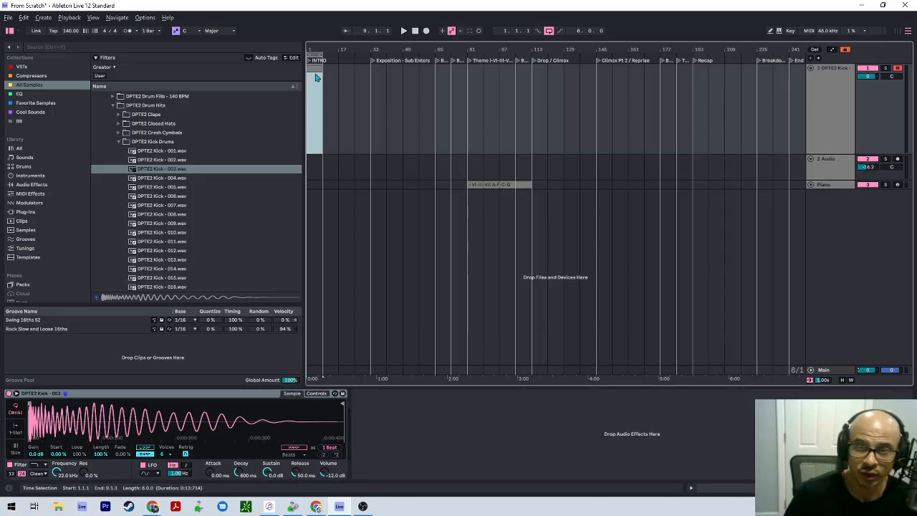
double_click(315, 76)
right_click(162, 308)
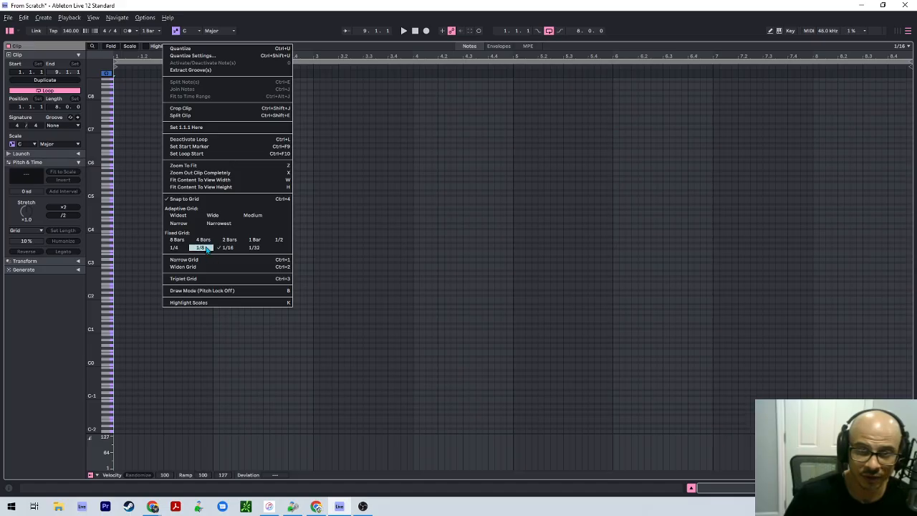
left_click(231, 247)
scroll(125, 346, "up", 10)
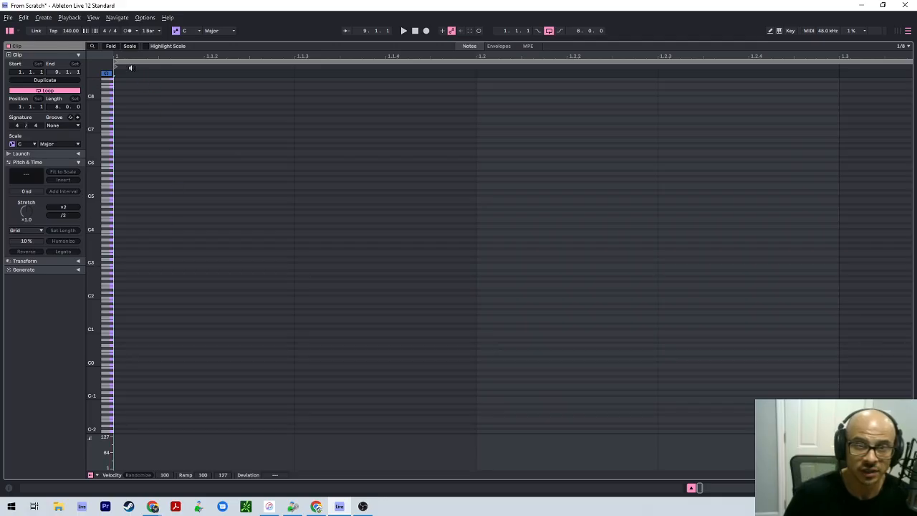
key("x")
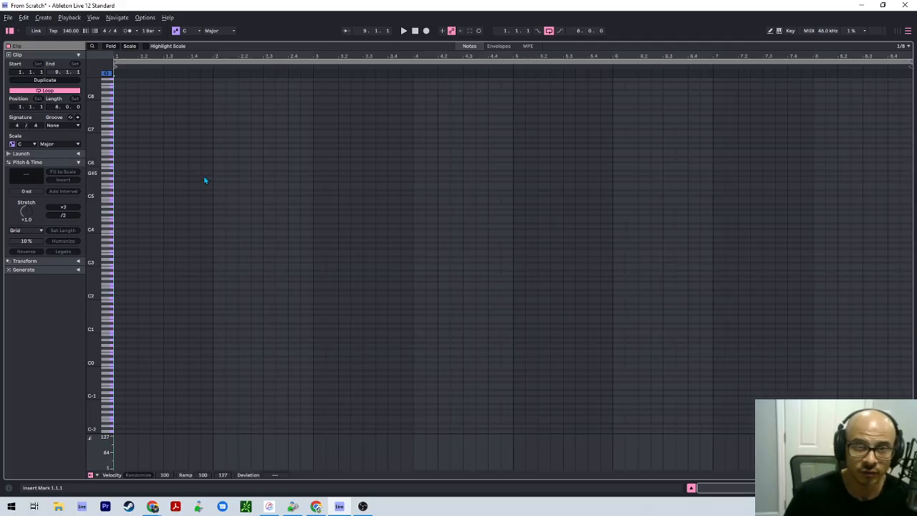
Place an eighth-note C3 at the very start of the clip and play it back
left_click(122, 68)
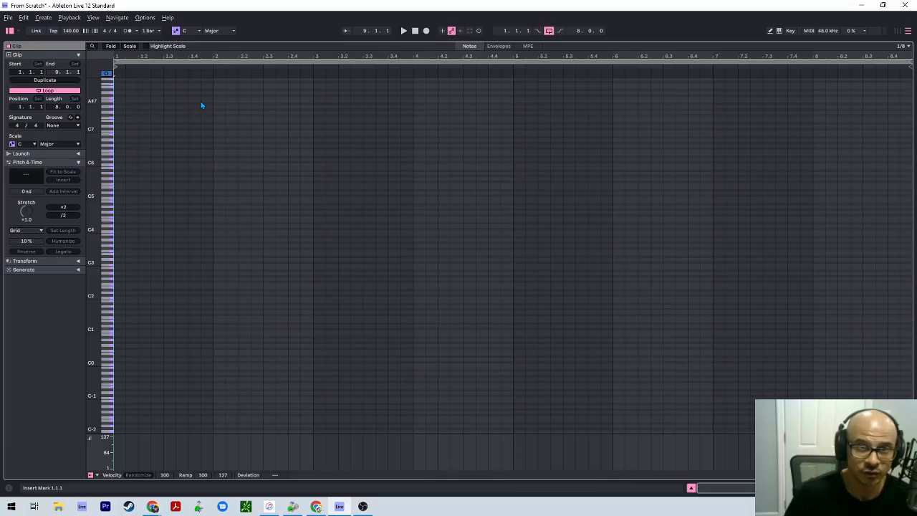
left_click(123, 269)
double_click(122, 266)
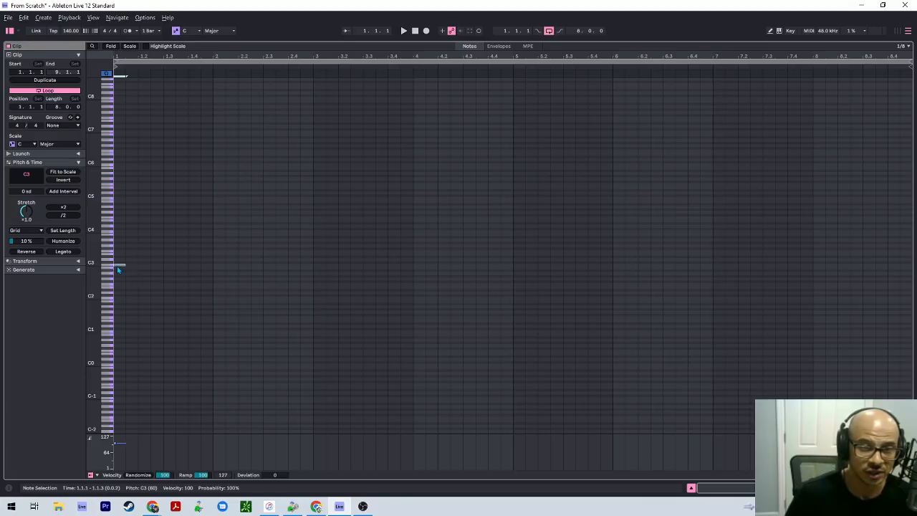
key("z")
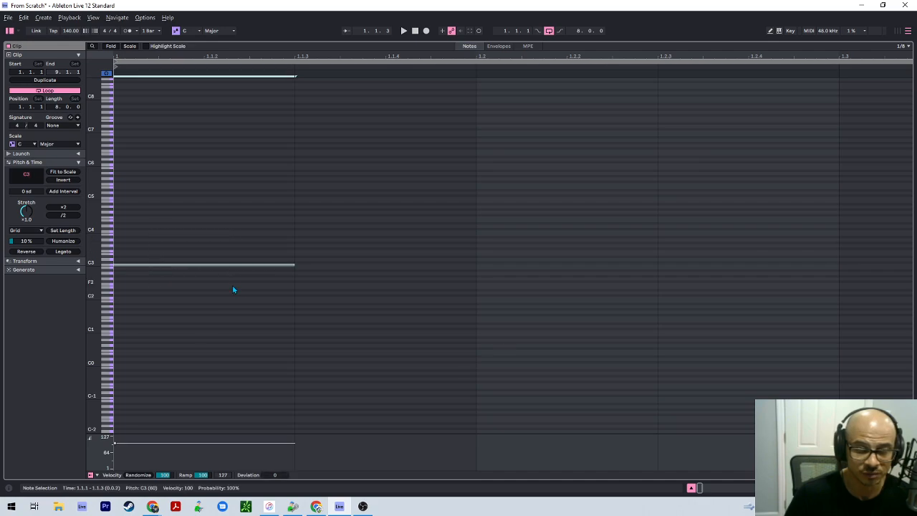
key("space")
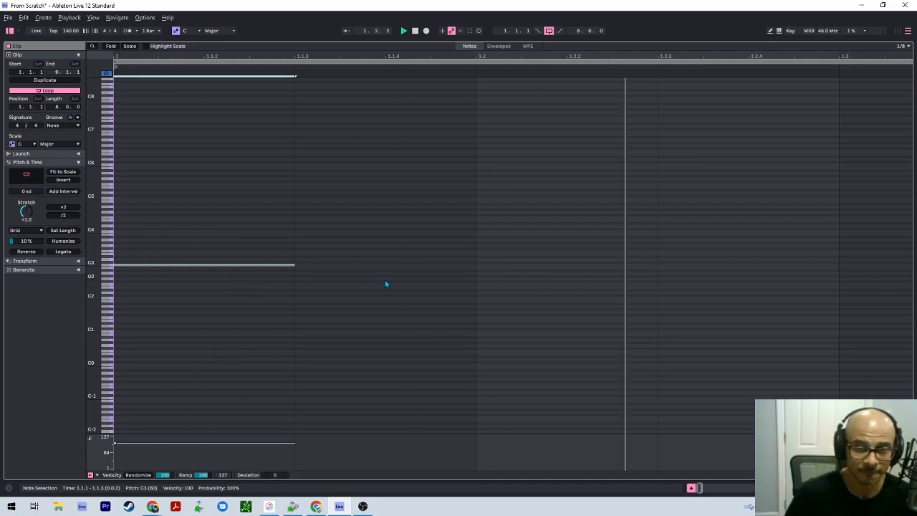
left_click_drag(302, 250, 470, 335)
key("x")
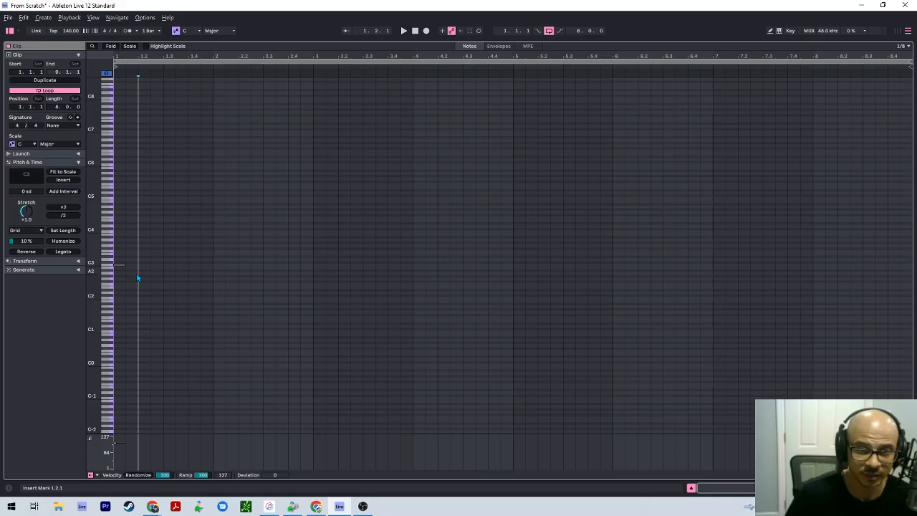
mouse_move(136, 272)
left_mouse_down()
mouse_move(127, 248)
mouse_move(119, 262)
mouse_move(134, 271)
mouse_move(133, 255)
left_mouse_up()
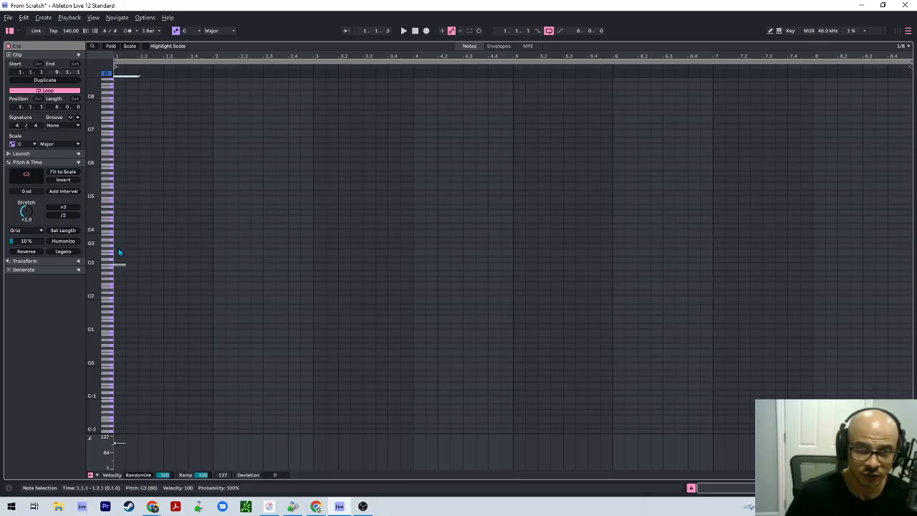
Add eighth-note C3 hits on beats 2, 3 and 4 of bar 1
double_click(143, 265)
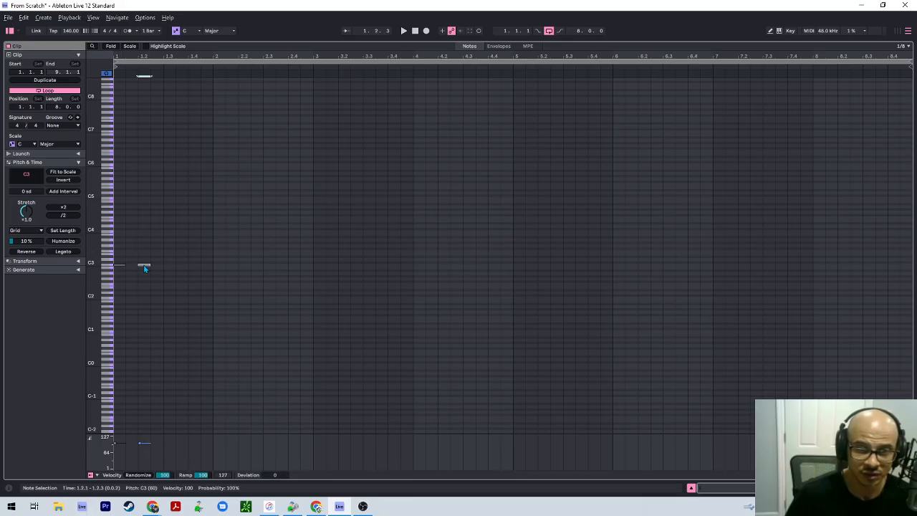
double_click(168, 265)
double_click(190, 263)
key("Down")
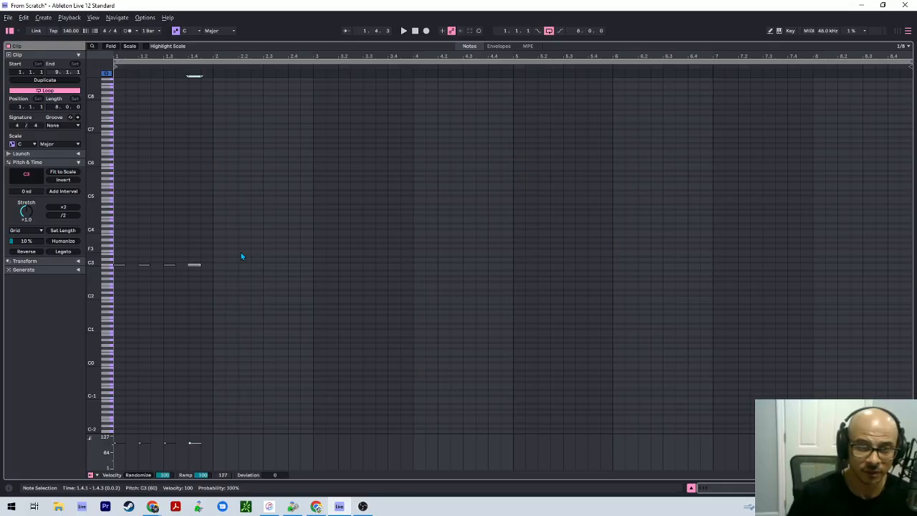
Duplicate bar 1's four C3 notes through bar 8 for a four-on-the-floor kick, and play the pattern
left_click_drag(141, 246, 132, 286)
left_click_drag(131, 280, 161, 284)
left_click_drag(162, 282, 217, 282)
left_click_drag(210, 280, 113, 259)
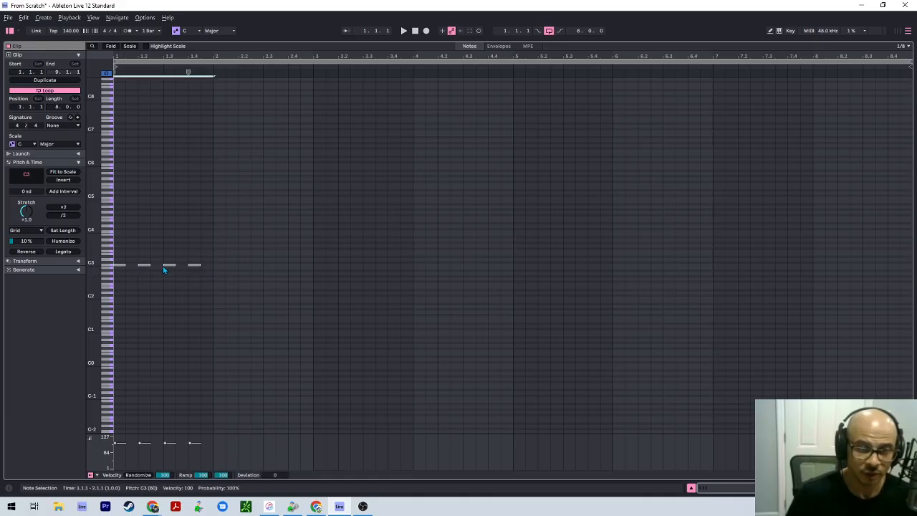
key("ctrl+d")
key("ctrl+d")
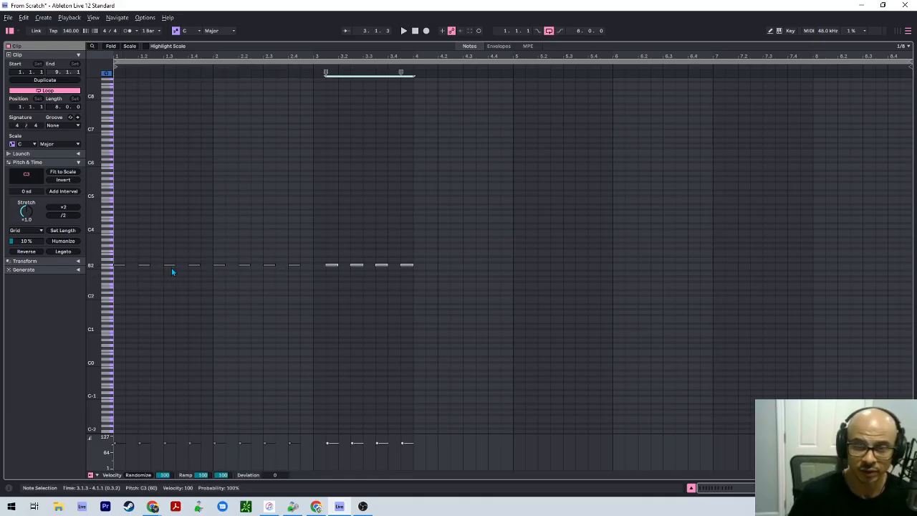
key("ctrl+d")
key("ctrl+d")
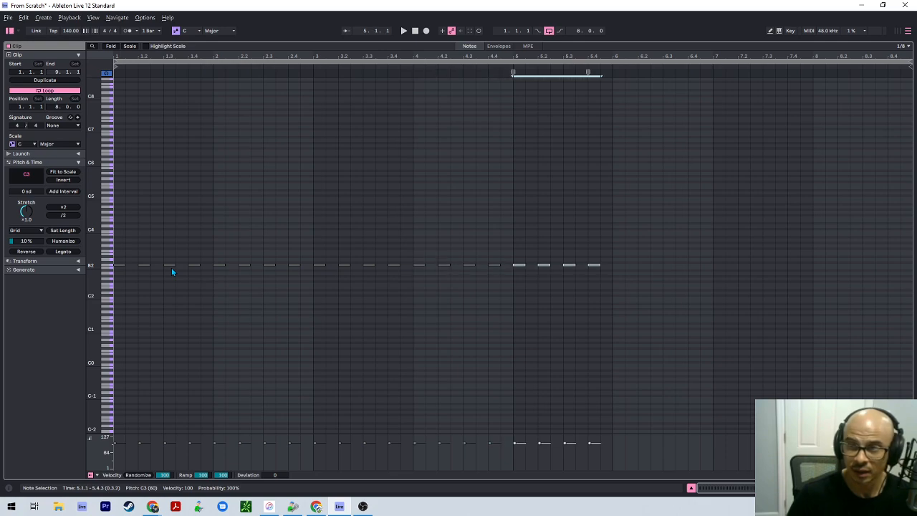
key("ctrl+d")
key("ctrl+d")
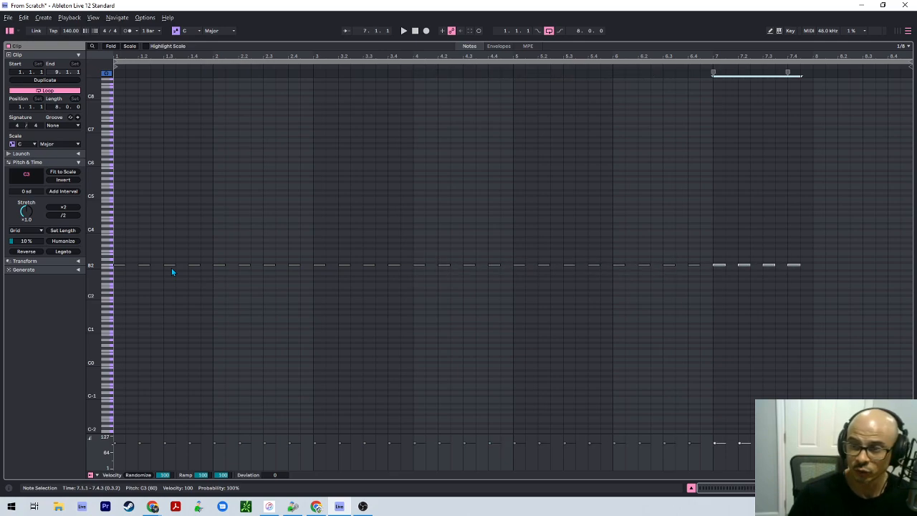
key("ctrl+d")
key("space")
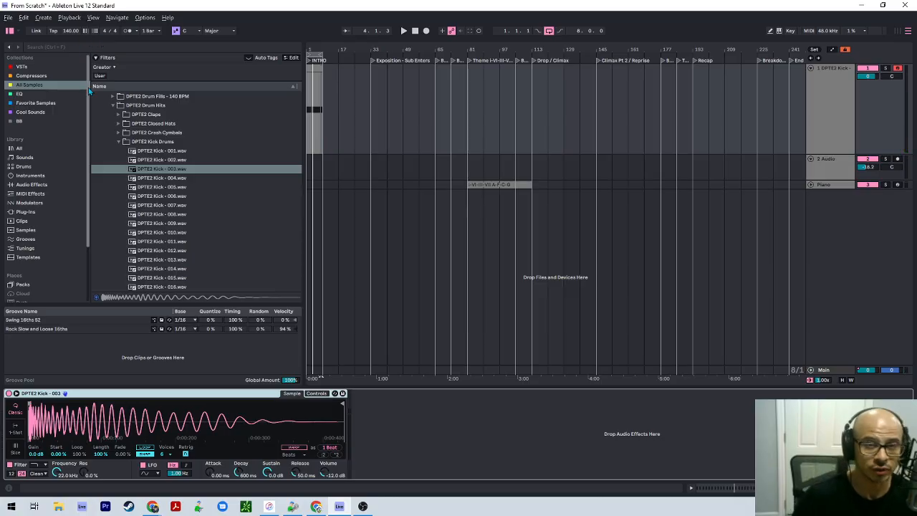
Narrow the browser to widen the arrangement and rename the INTRO MIDI clip as Kick
left_click_drag(305, 144, 231, 78)
scroll(236, 86, "up", 8)
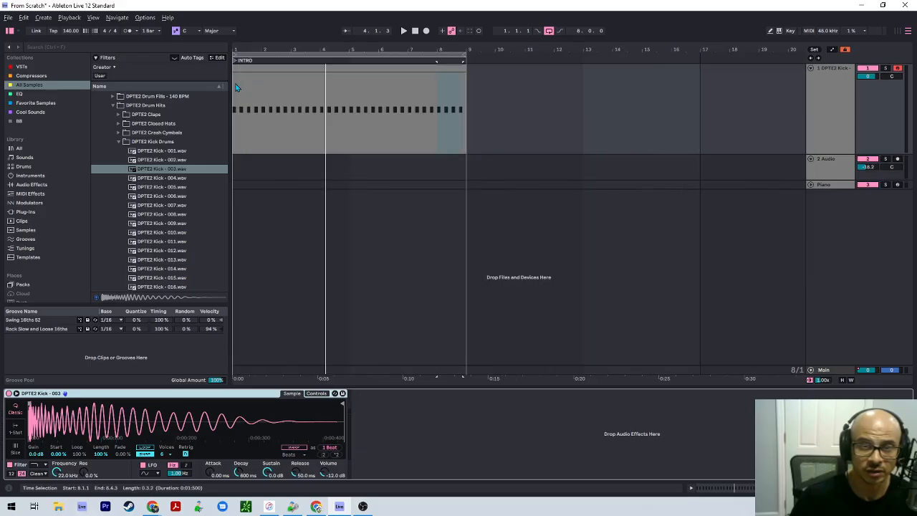
right_click(297, 66)
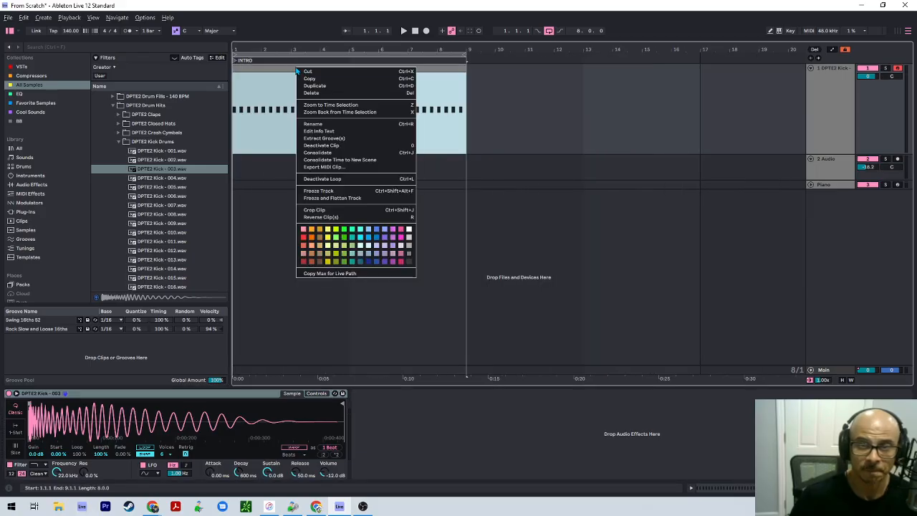
left_click(311, 131)
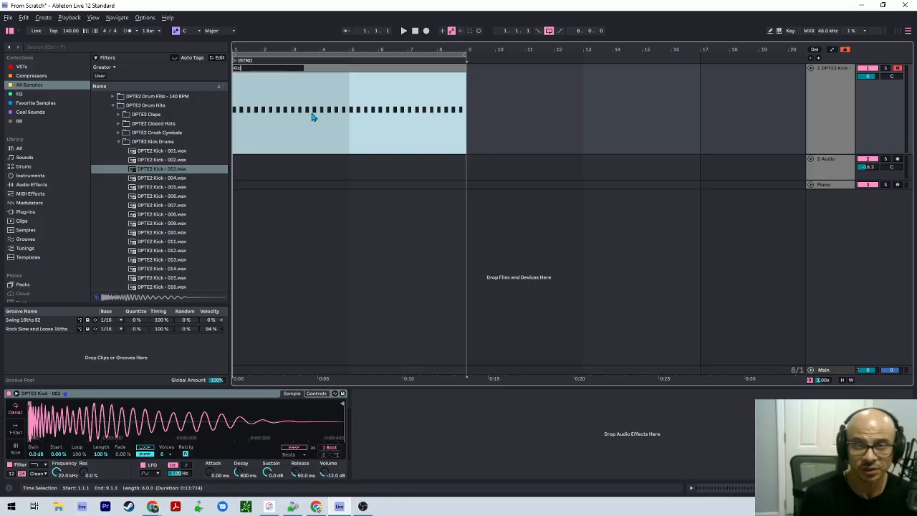
Rename the DPTE2 Kick sample track as Kick
right_click(830, 115)
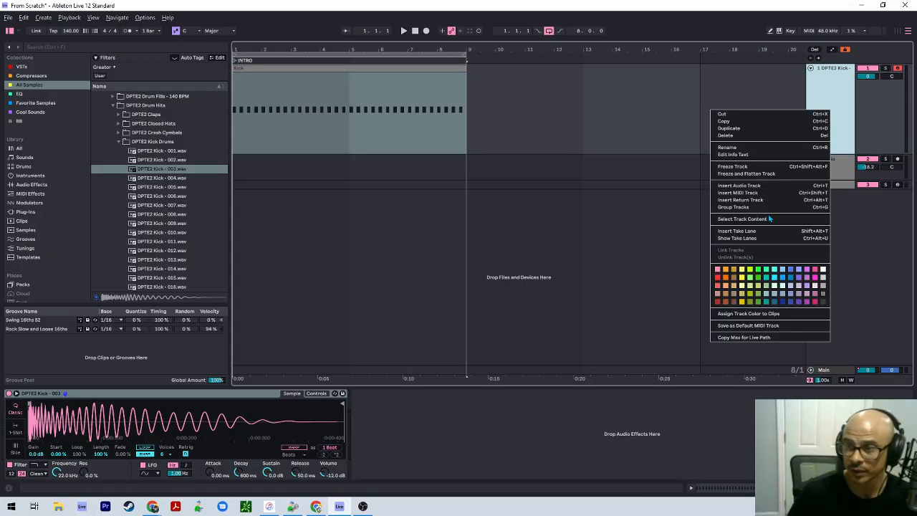
left_click(747, 145)
type("K")
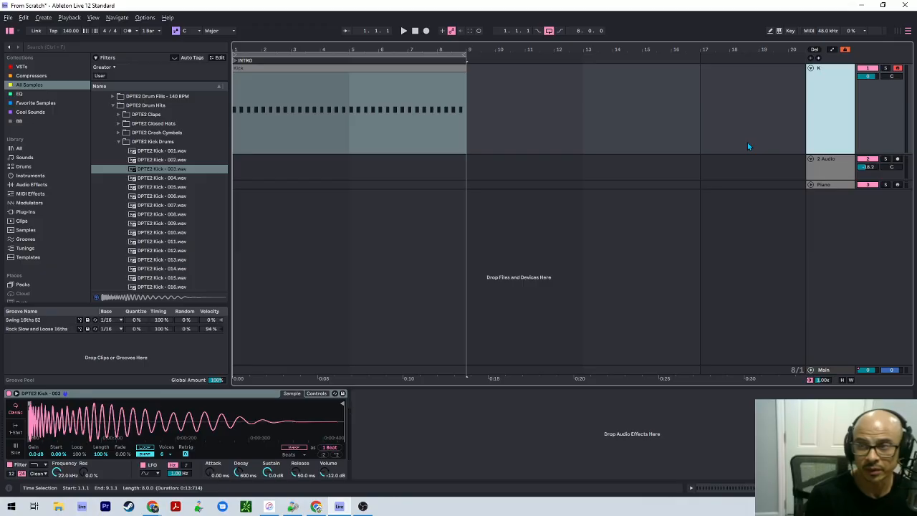
type("ick")
key("Return")
Colour the Kick track and its INTRO clip light red
right_click(830, 130)
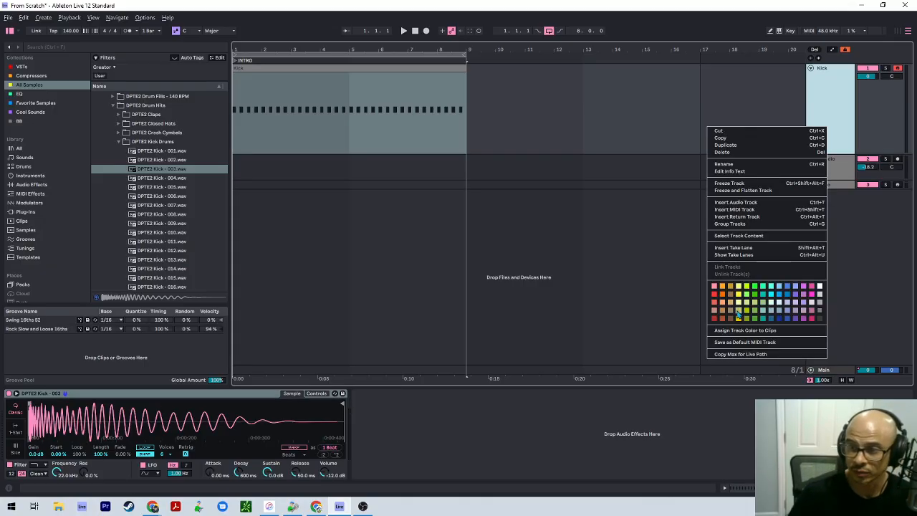
left_click(713, 303)
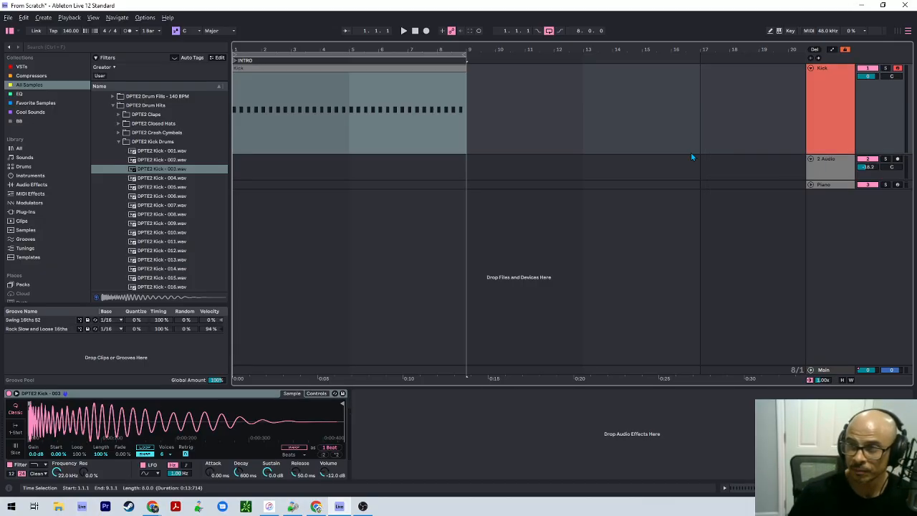
right_click(372, 76)
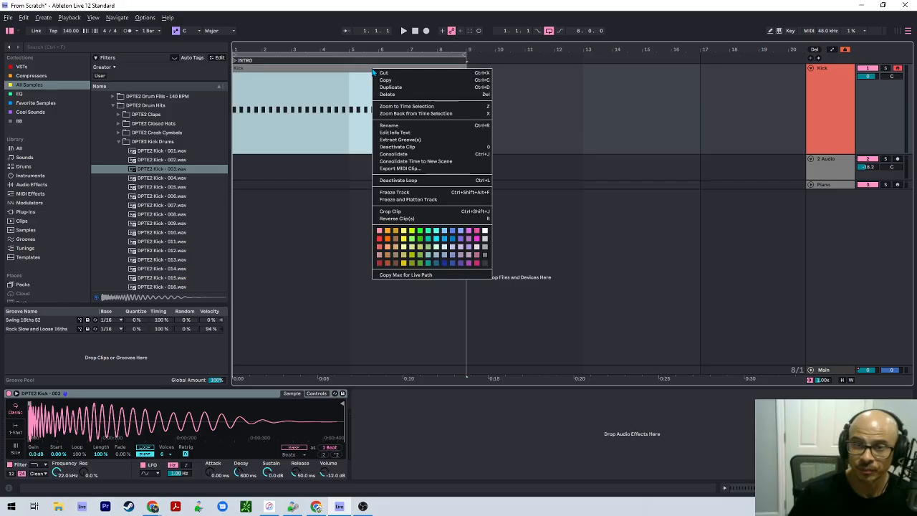
left_click(379, 253)
key("h")
key("w")
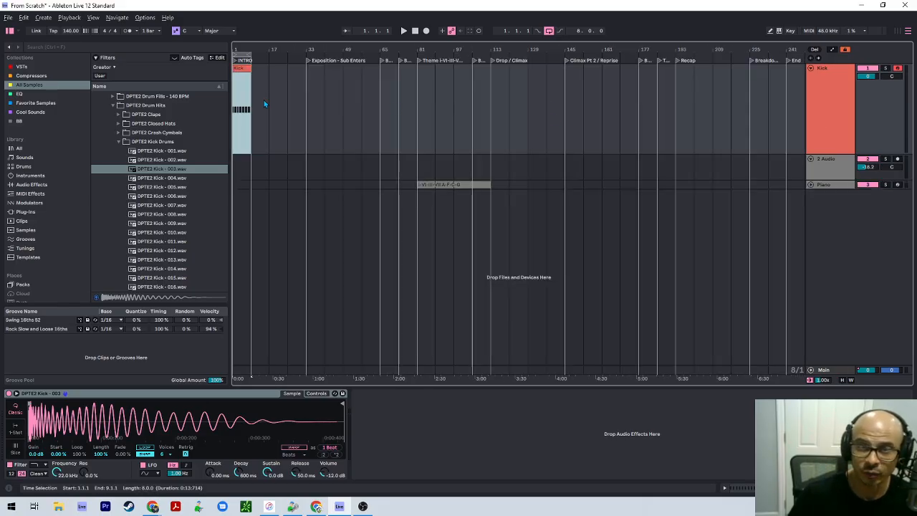
key("h")
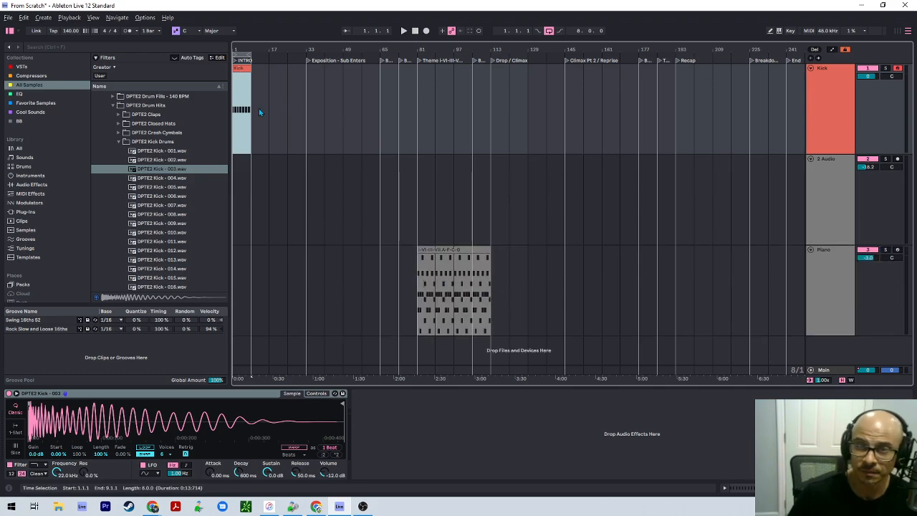
key("h")
left_click(255, 103)
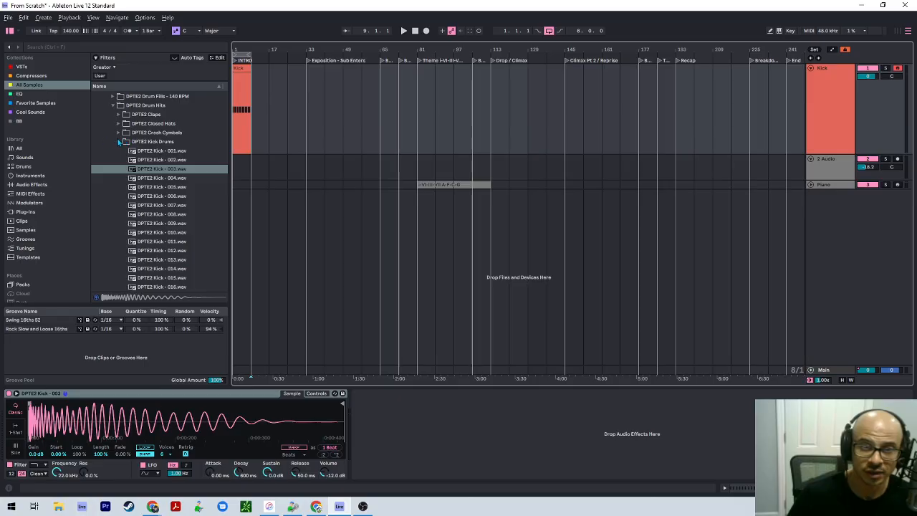
Collapse the DPTE2 Kick Drums sample folder and play the kick clip in the INTRO
left_click(119, 142)
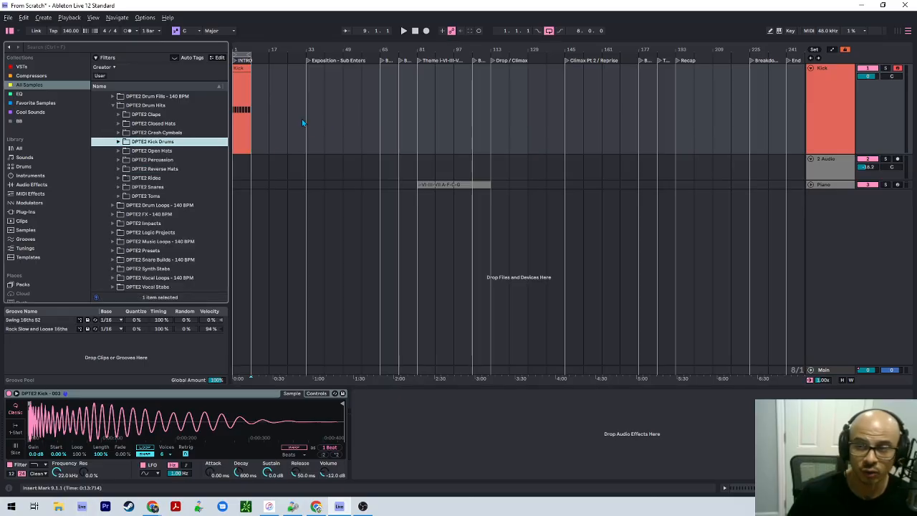
left_click(835, 112)
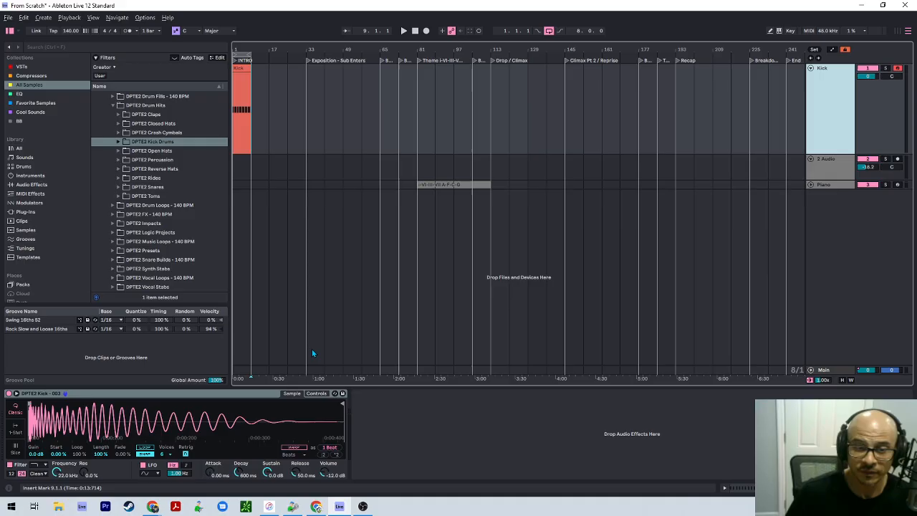
left_click(236, 78)
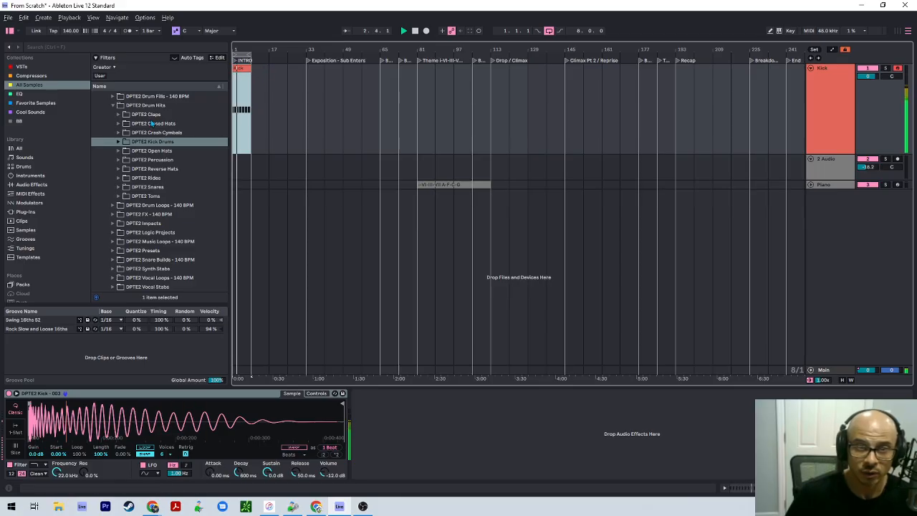
Add the VUMT meter from the VSTs collection to the Kick track, play the kick through it and reset its readings
left_click(22, 67)
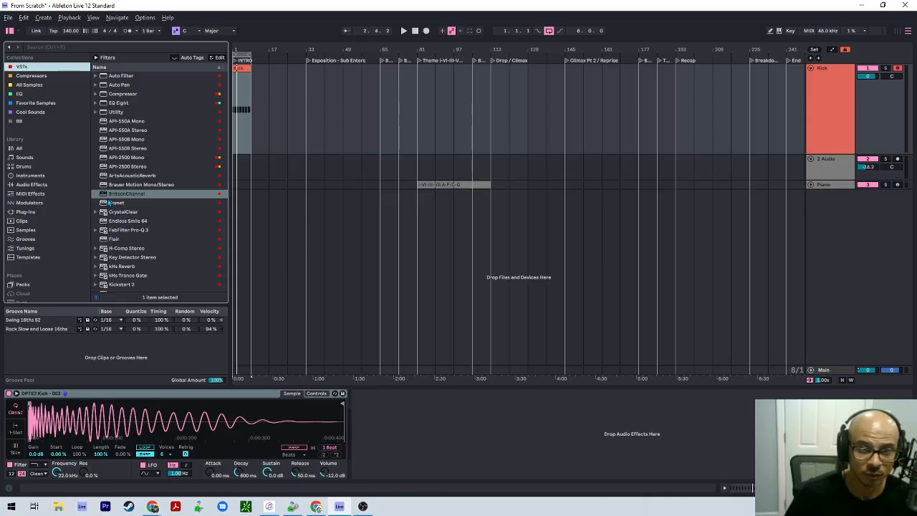
scroll(119, 215, "down", 7)
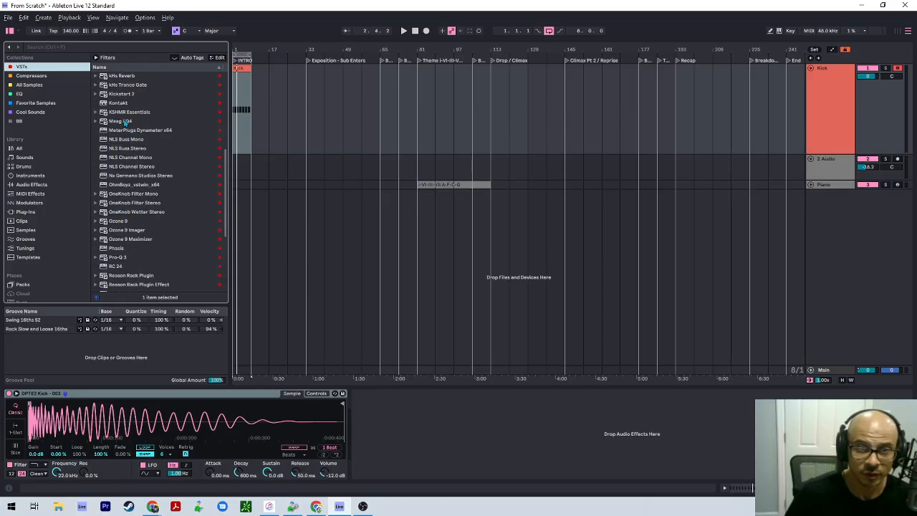
scroll(126, 179, "down", 5)
left_click(116, 268)
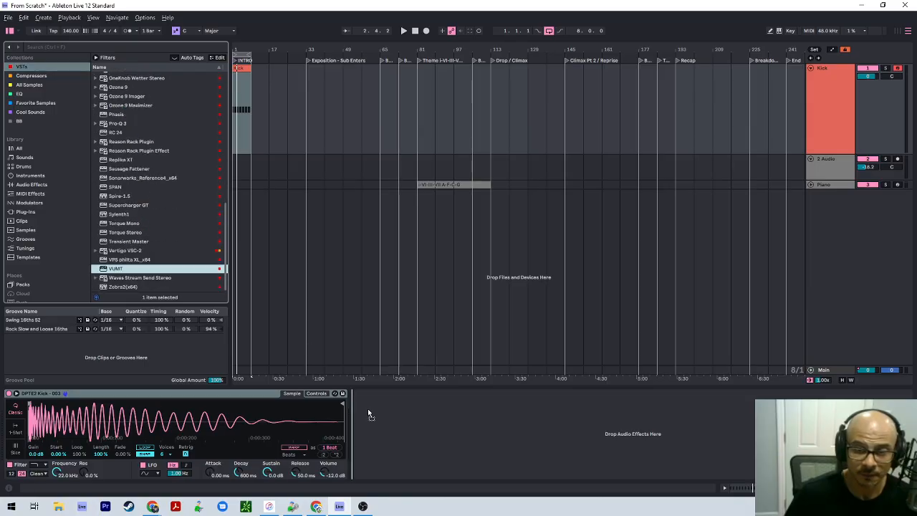
left_click_drag(369, 413, 380, 415)
key("space")
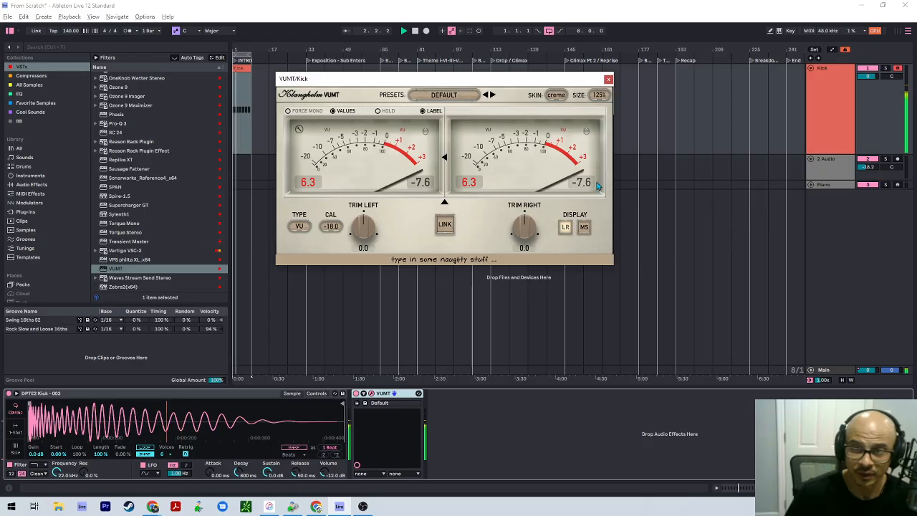
left_click(467, 183)
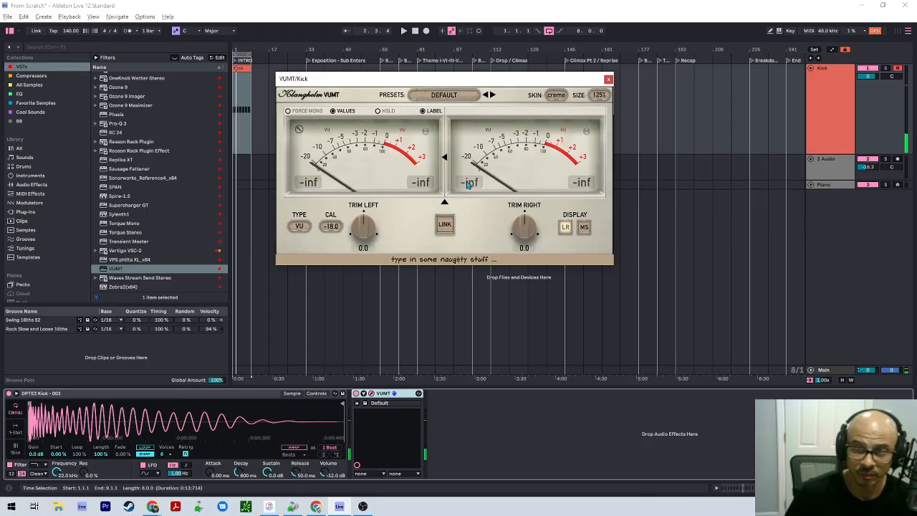
Insert BritsonChannel from the VSTs collection on the Kick track ahead of VUMT
scroll(118, 123, "up", 5)
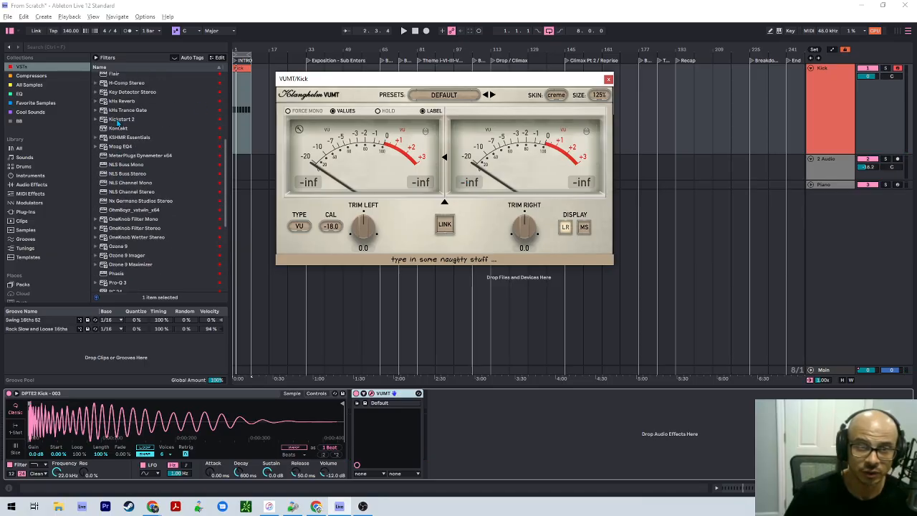
scroll(118, 114, "up", 3)
left_click(123, 92)
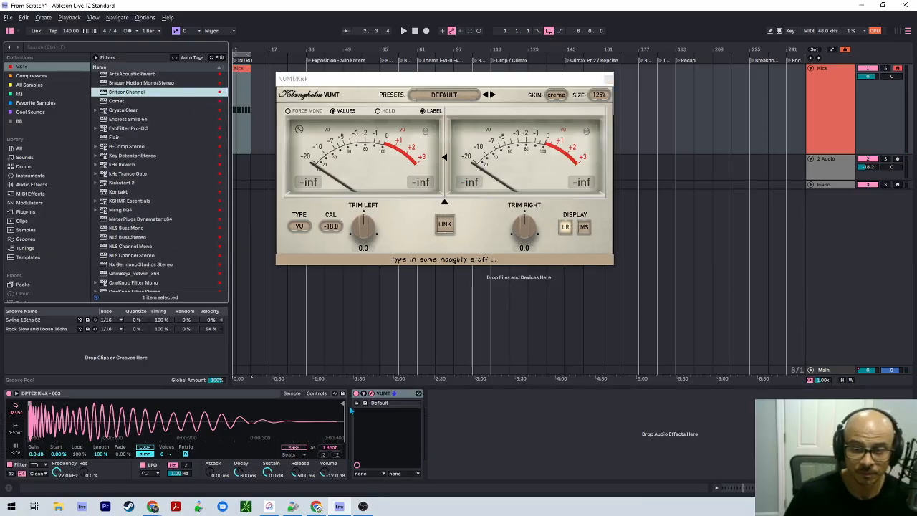
left_click_drag(138, 91, 362, 419)
left_click(372, 398)
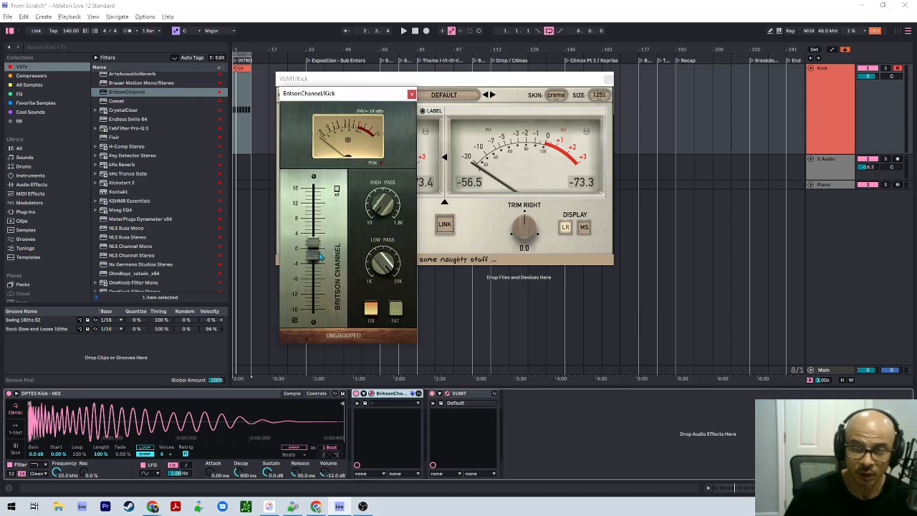
Lower the BritsonChannel fader to about -6 and meter the kick again in VUMT
left_click_drag(315, 251, 312, 316)
key("space")
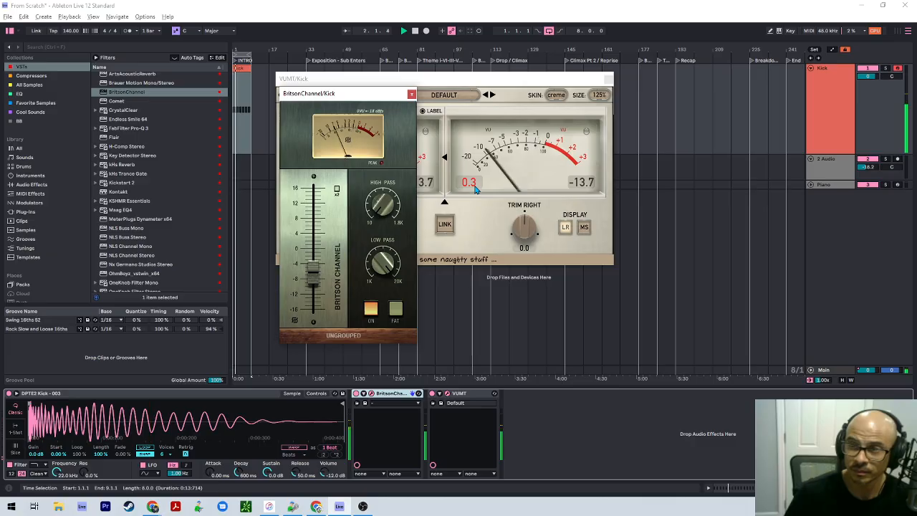
left_click(471, 191)
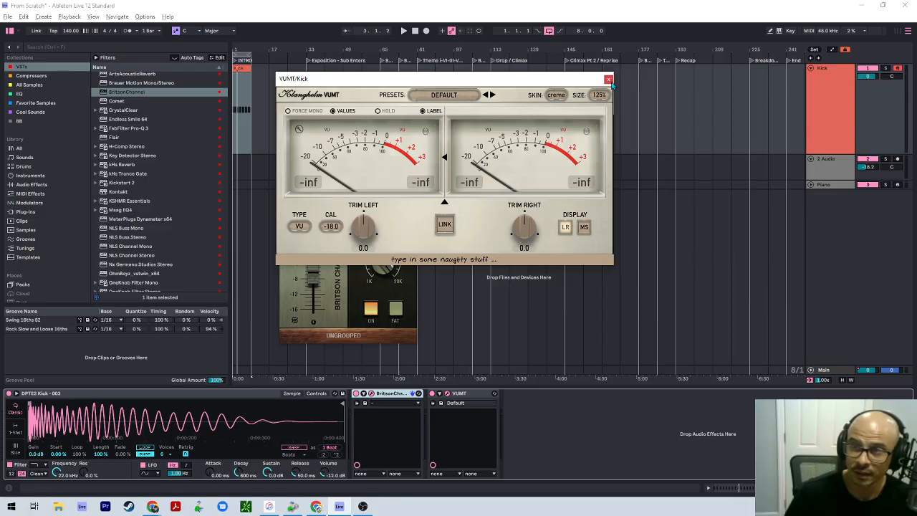
key("space")
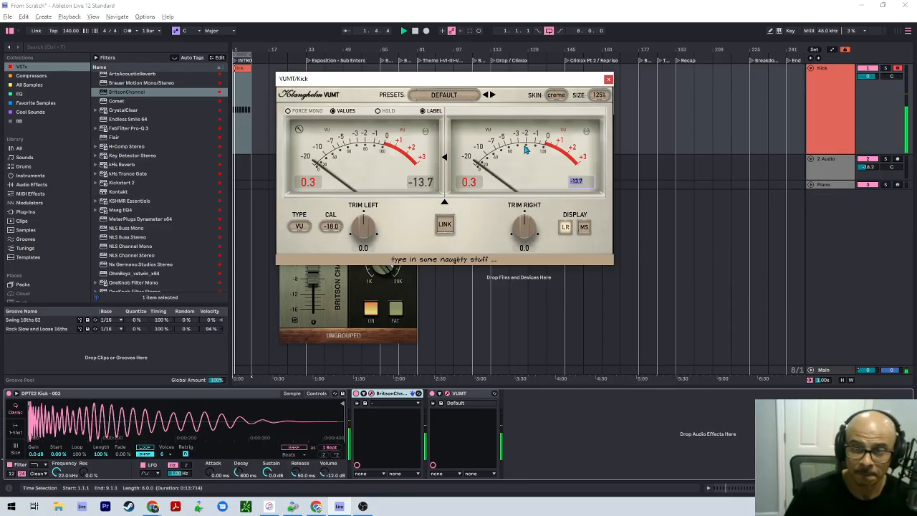
left_click(578, 180)
key("shift+Tab")
left_click(821, 108)
key("shift+Tab")
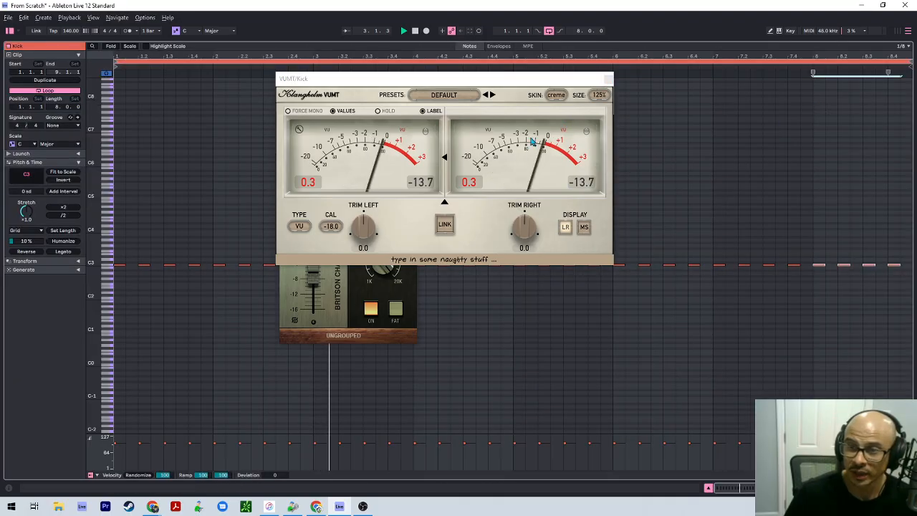
key("Tab")
key("Tab")
key("shift+Tab")
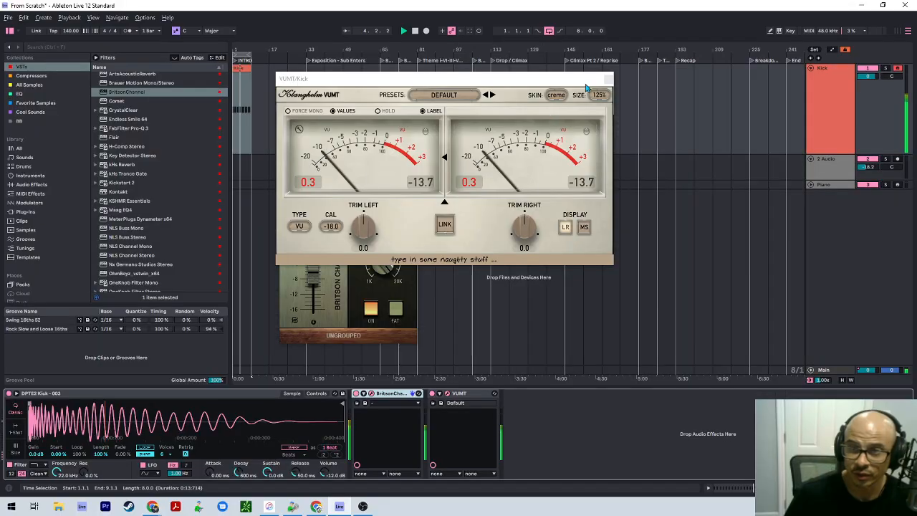
Close the VUMT and BritsonChannel windows, check the Kick's peak level in the session mixer, and stop playback in the arrangement
left_click(607, 78)
key("Tab")
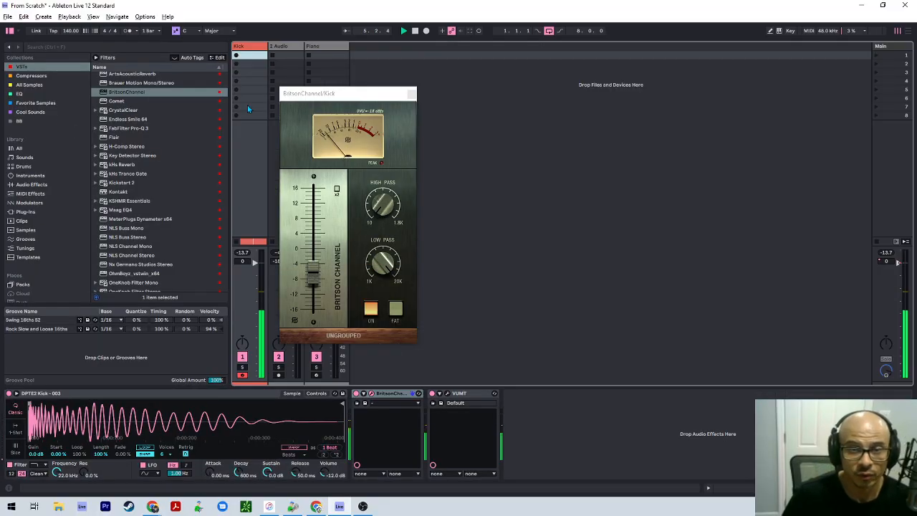
left_click_drag(338, 96, 530, 96)
left_click(602, 94)
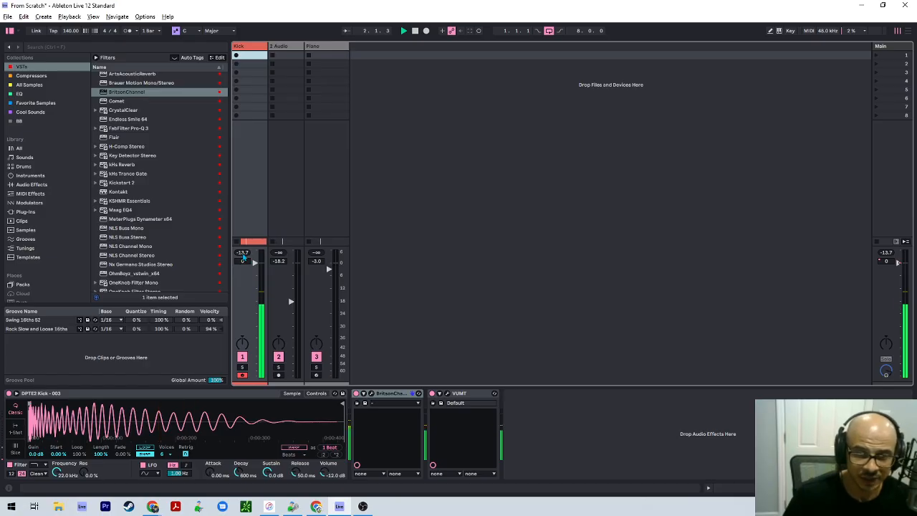
key("Tab")
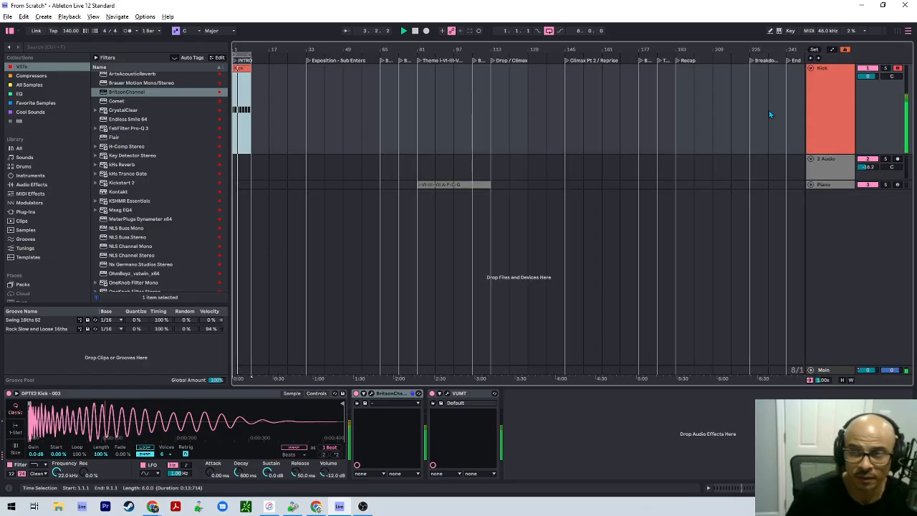
key("h")
key("space")
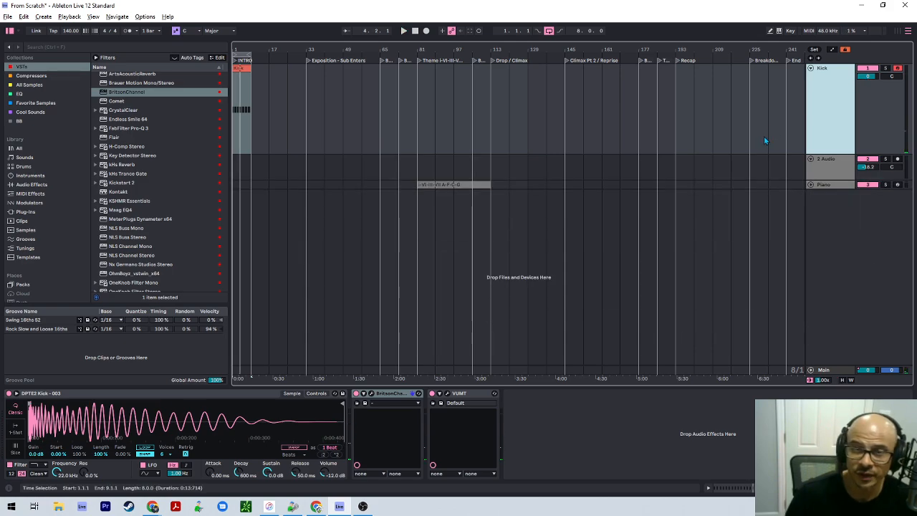
Dismiss the stray Save As dialog and load the Spire-1.5 synth onto a new track below the Piano track
left_click(817, 168)
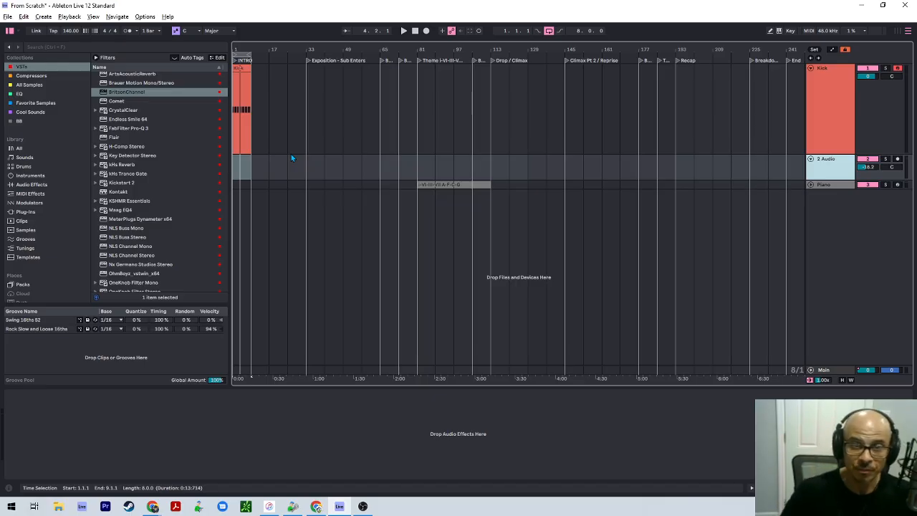
scroll(131, 128, "up", 4)
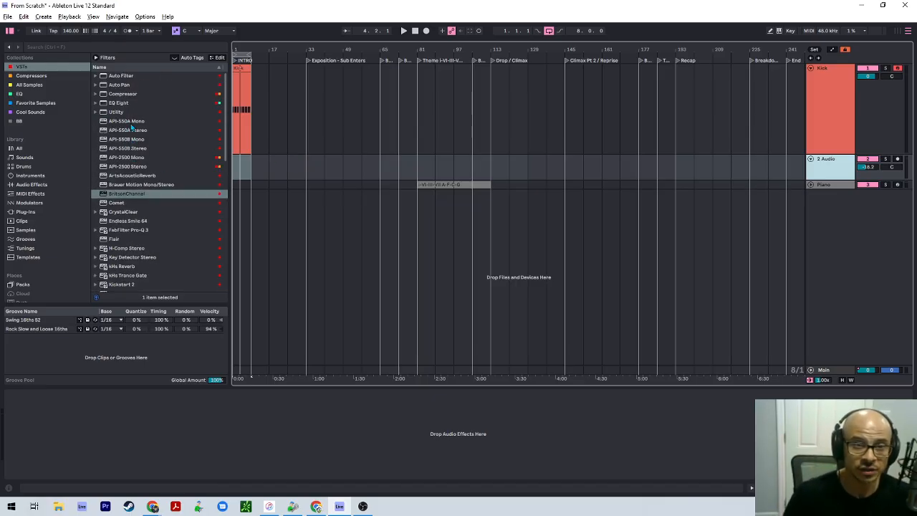
scroll(162, 225, "down", 2)
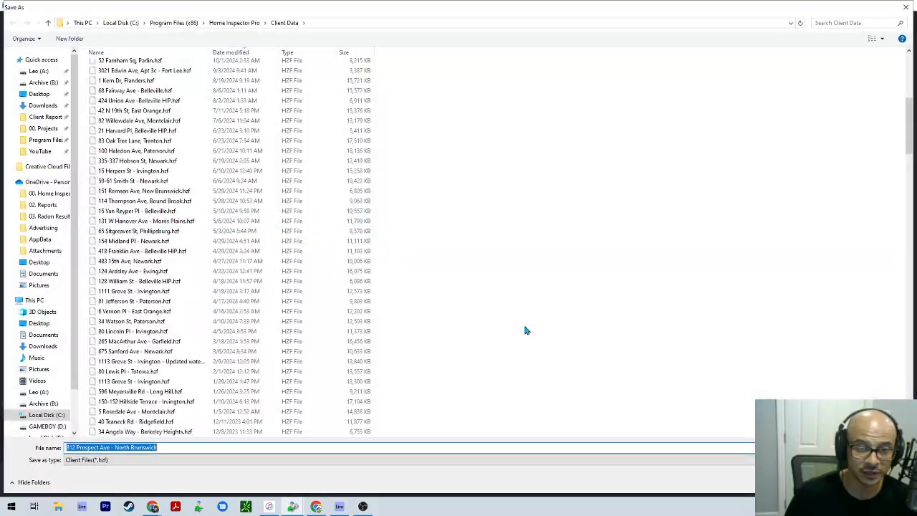
key("Escape")
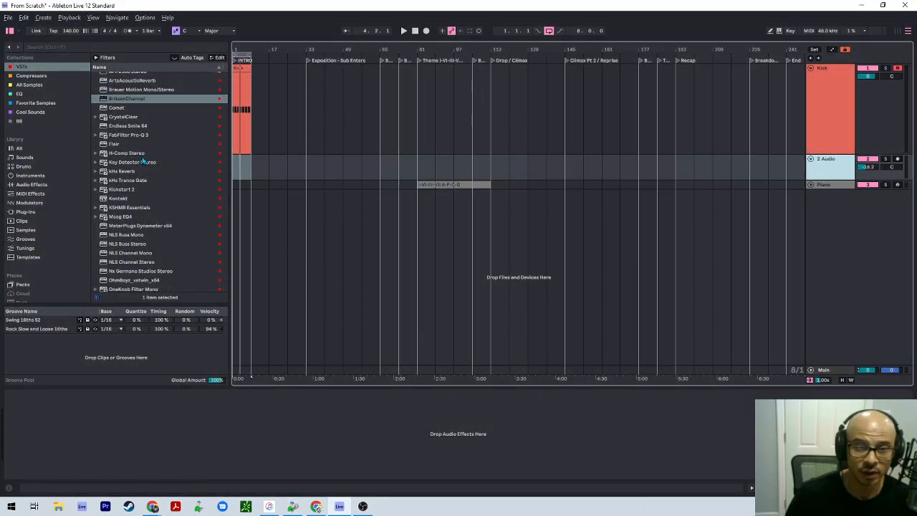
scroll(132, 215, "down", 8)
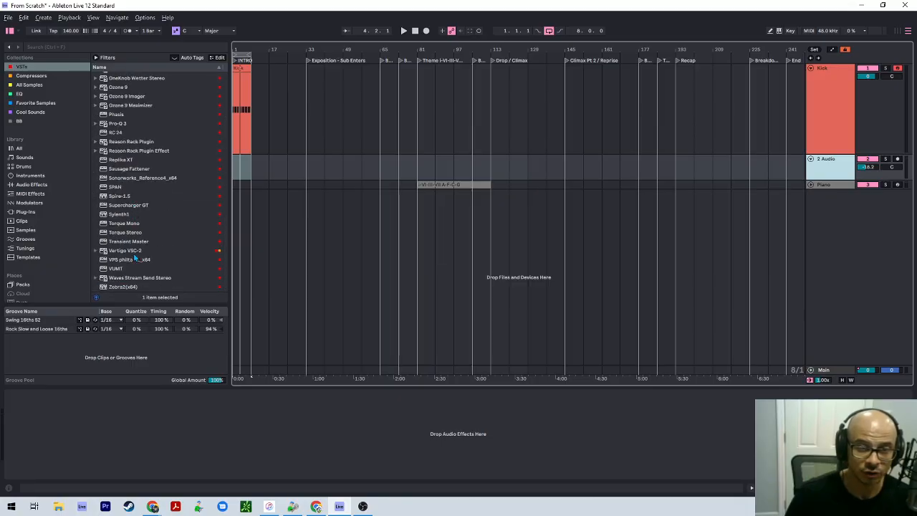
left_click(120, 196)
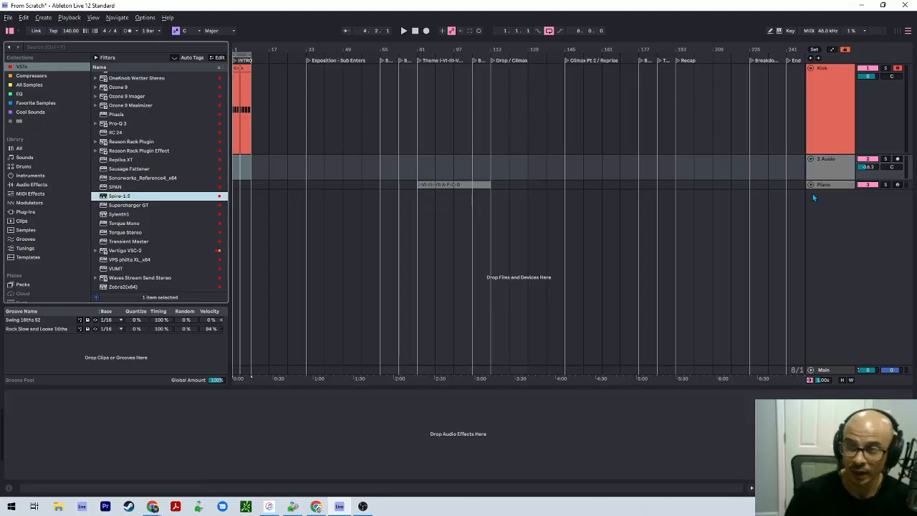
left_click_drag(112, 196, 664, 277)
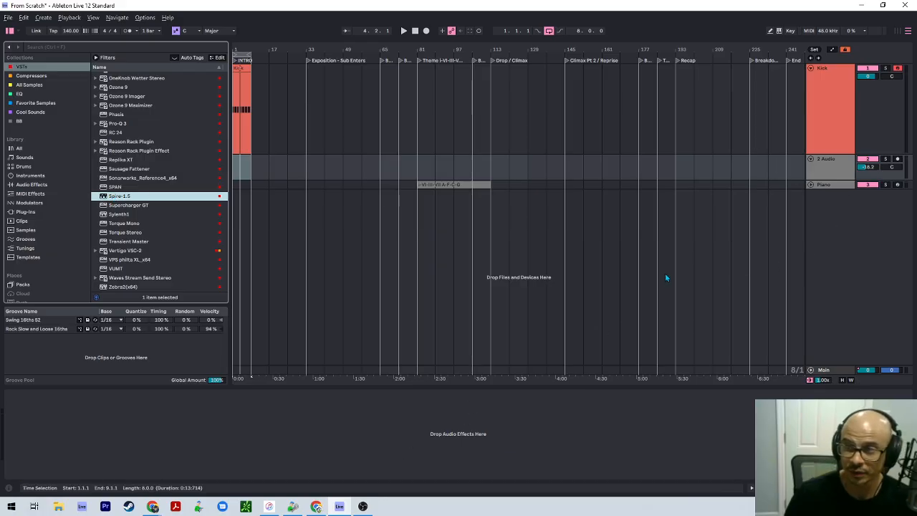
left_click(818, 198)
left_click_drag(172, 197, 731, 222)
Move the Spire-1.5 track directly beneath Kick and rename it Sub Bass
left_click(831, 196)
left_click_drag(831, 194, 836, 162)
key("ctrl+f")
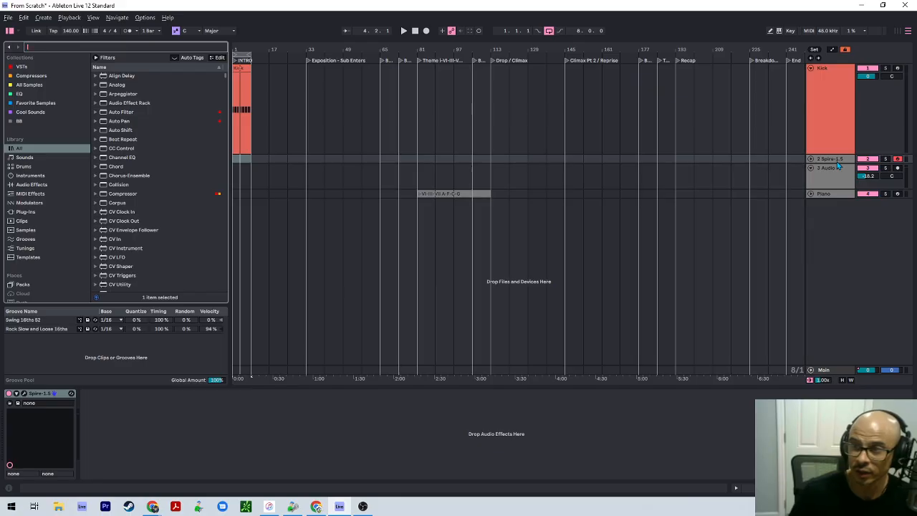
left_click(836, 162)
key("ctrl+r")
type("Su")
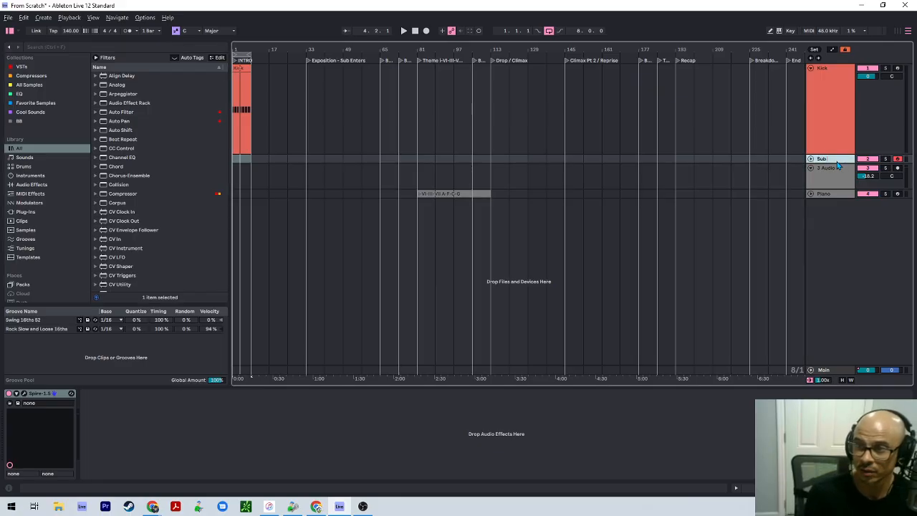
key("Return")
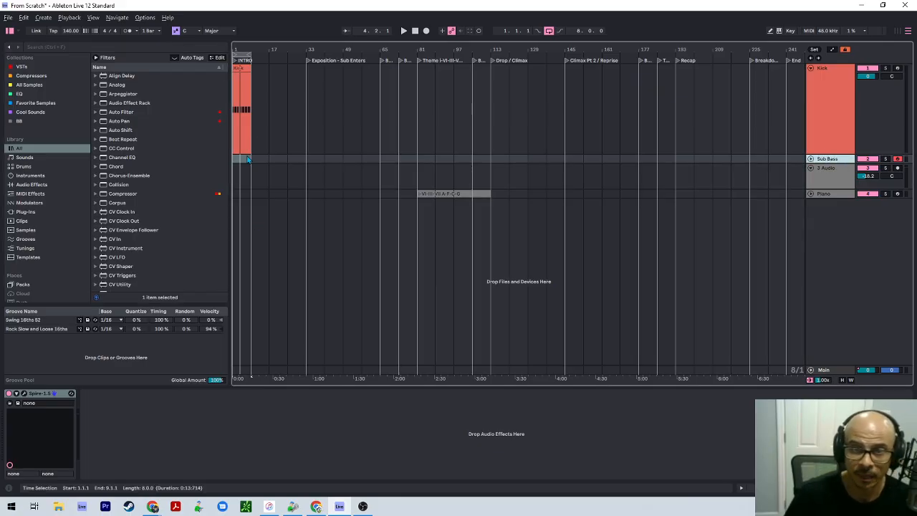
Create an eight-bar MIDI clip on Sub Bass over the INTRO and place a 1/16 A1 note at 1.1.2
key("z")
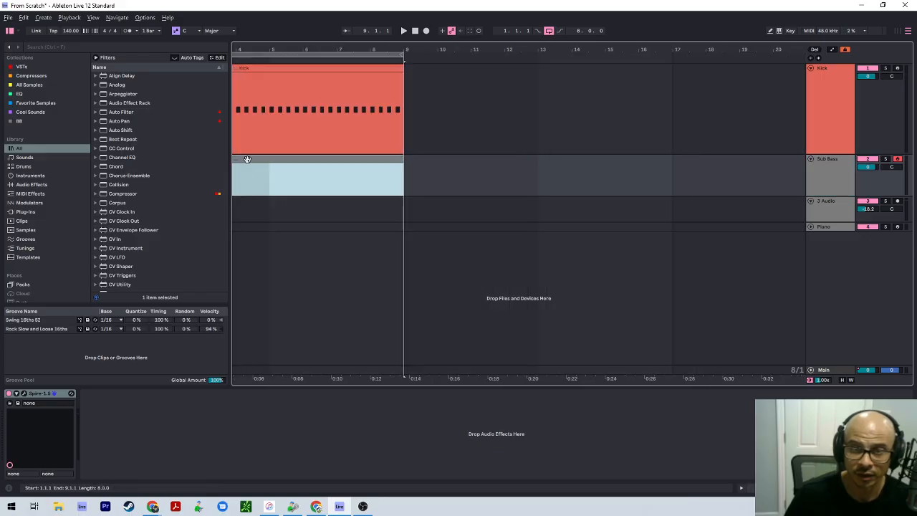
double_click(248, 159)
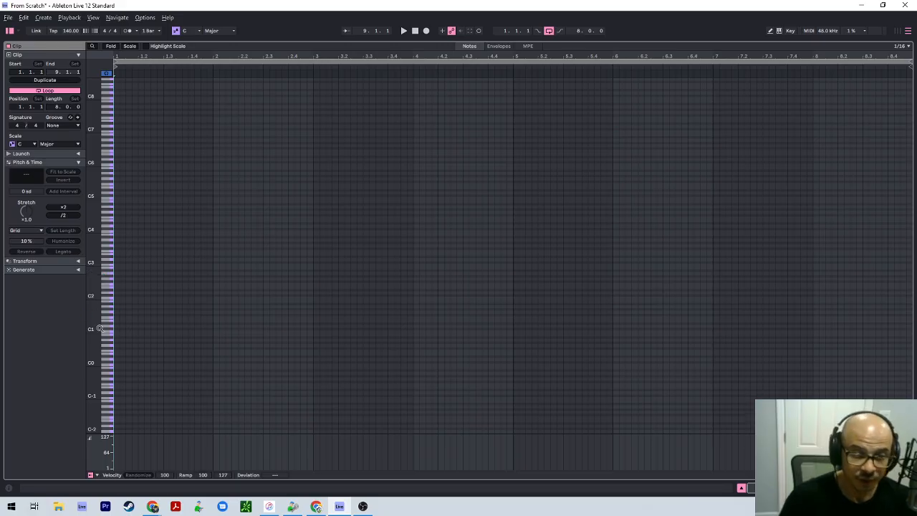
double_click(123, 237)
key("Down")
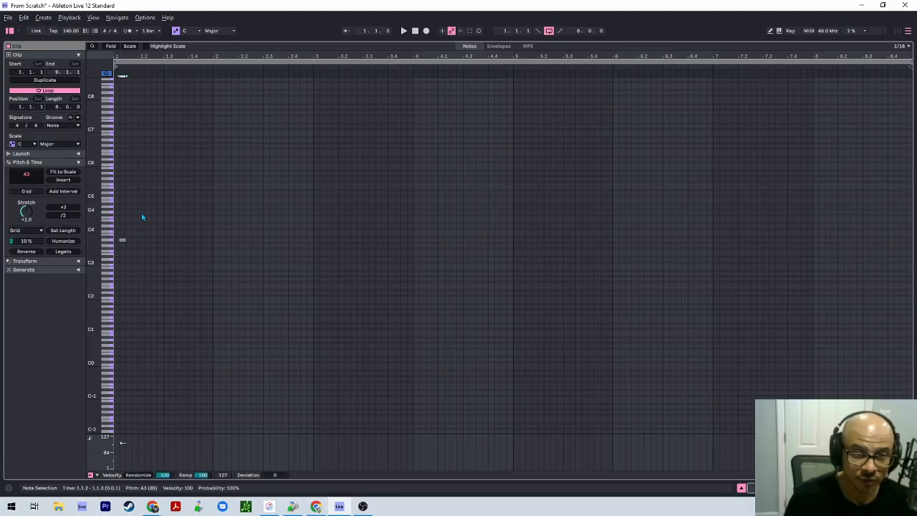
key("space")
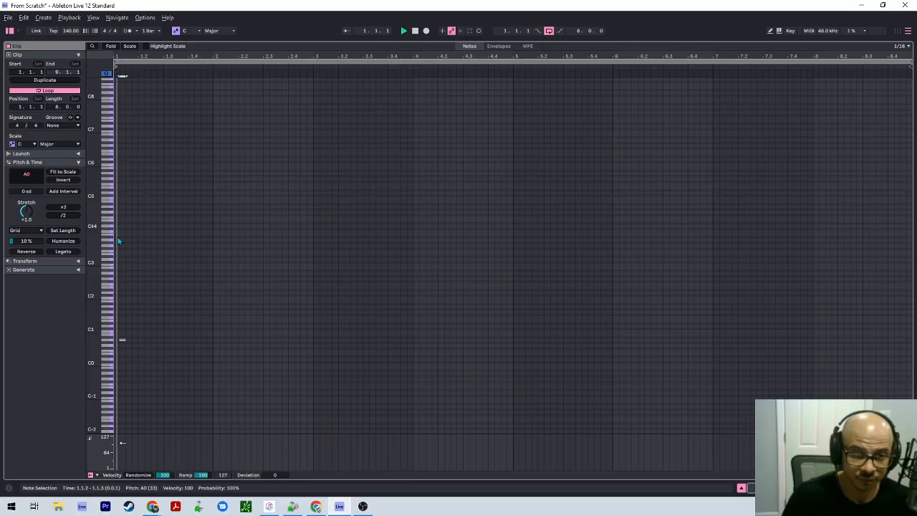
key("shift+Up")
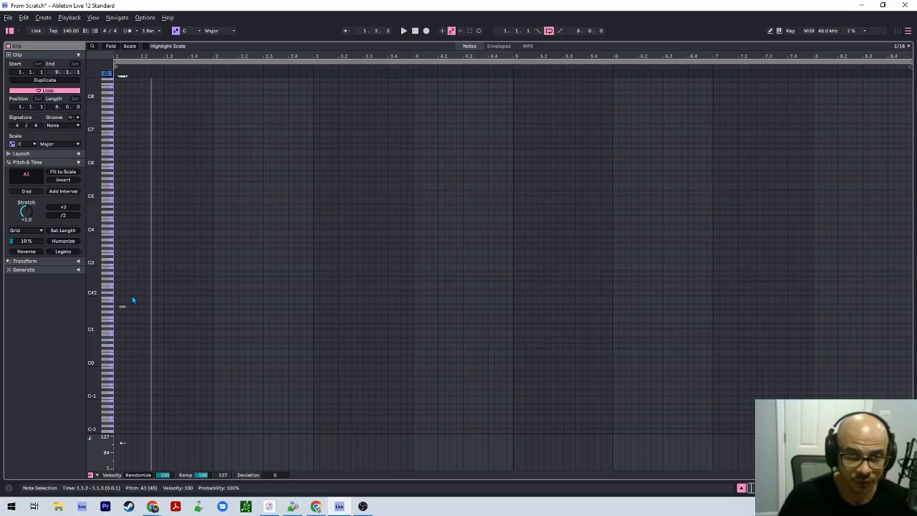
Duplicate the A1 note to 1.1.4, leaving a 1/16 gap between the two notes
scroll(121, 319, "up", 3)
scroll(127, 314, "up", 8)
scroll(144, 322, "left", 3)
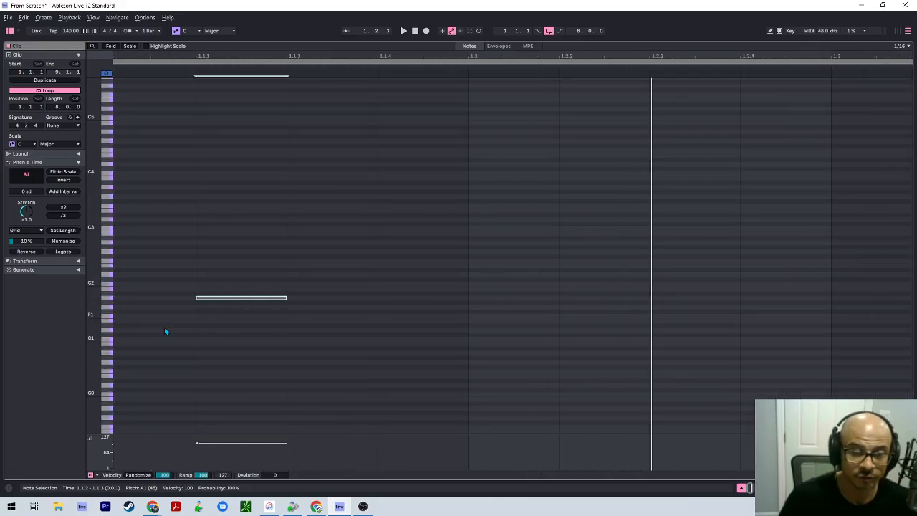
left_click_drag(211, 262, 363, 394)
key("ctrl+d")
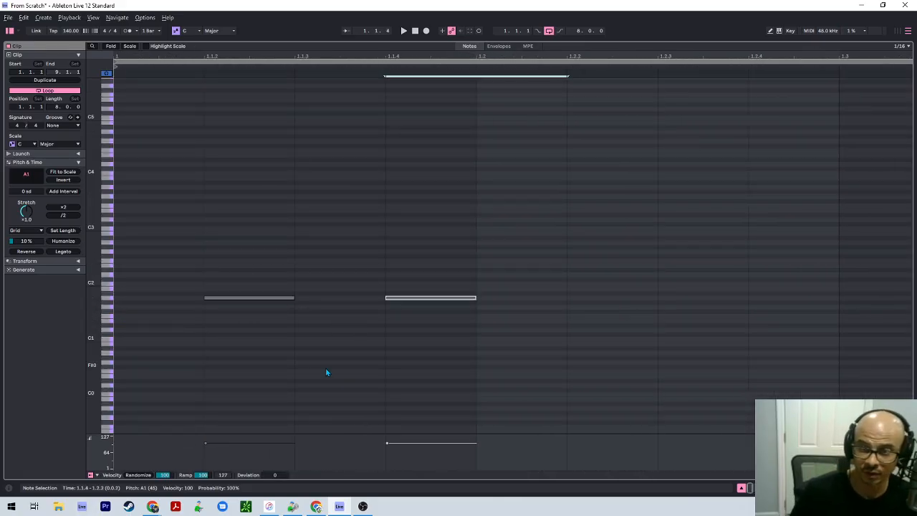
Duplicate both A1 notes and shift the copies to 1.2.2 and 1.2.4 to continue the offbeat pattern
key("ctrl+a")
key("ctrl+d")
left_click_drag(497, 195, 722, 322)
key("Right")
key("x")
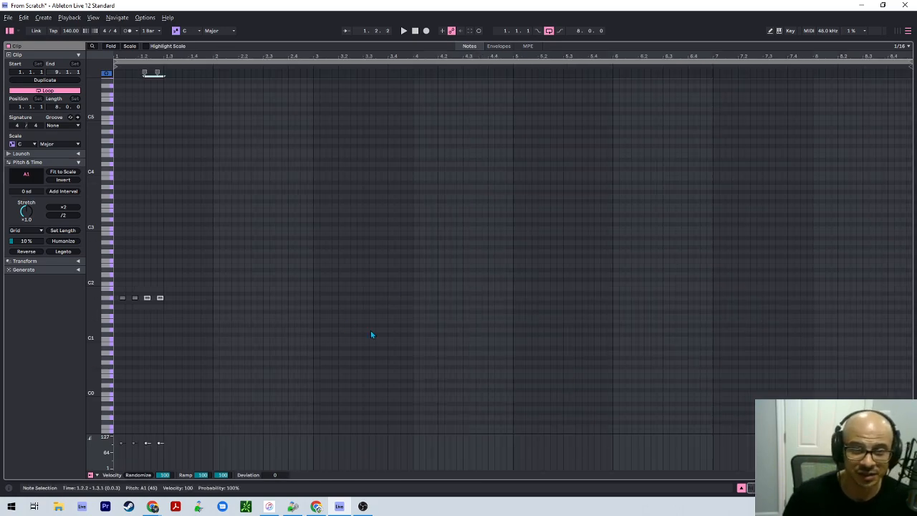
Set the fixed grid to 1/8 and delete all four existing A1 notes from the Sub Bass clip
key("space")
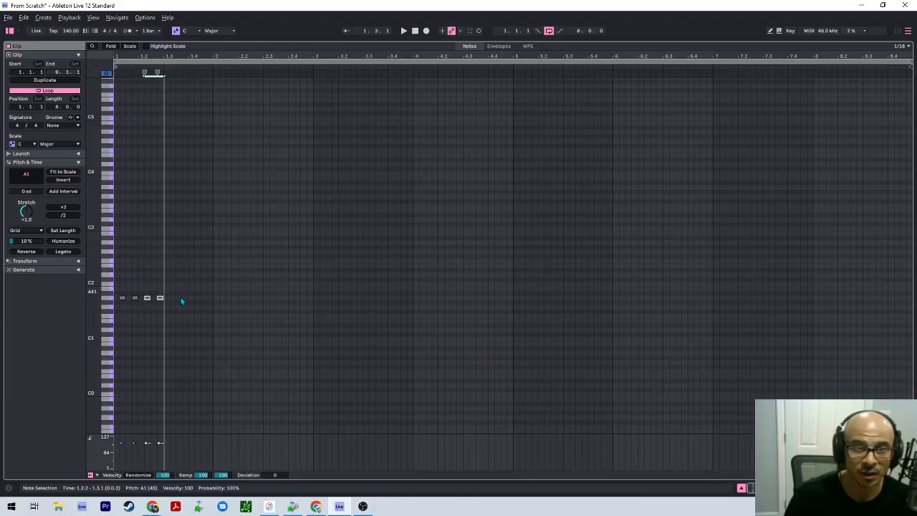
right_click(176, 306)
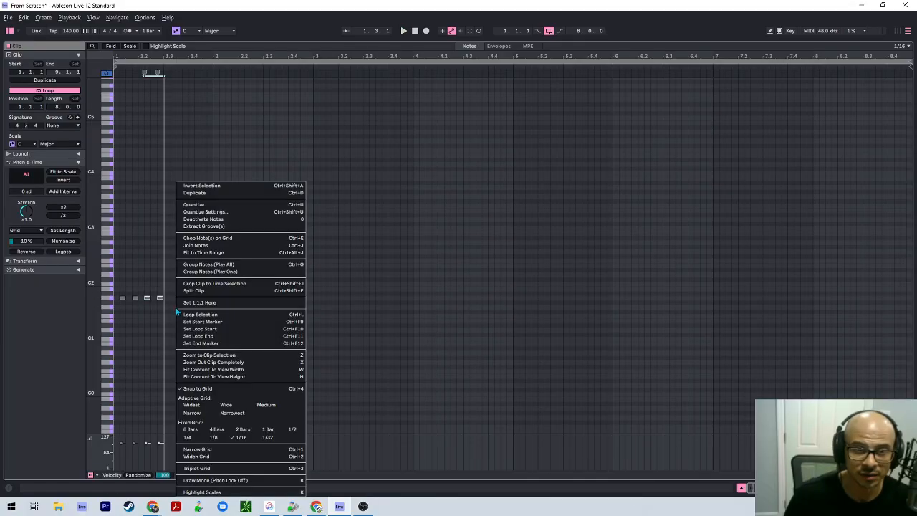
left_click(222, 437)
left_click_drag(180, 274, 134, 299)
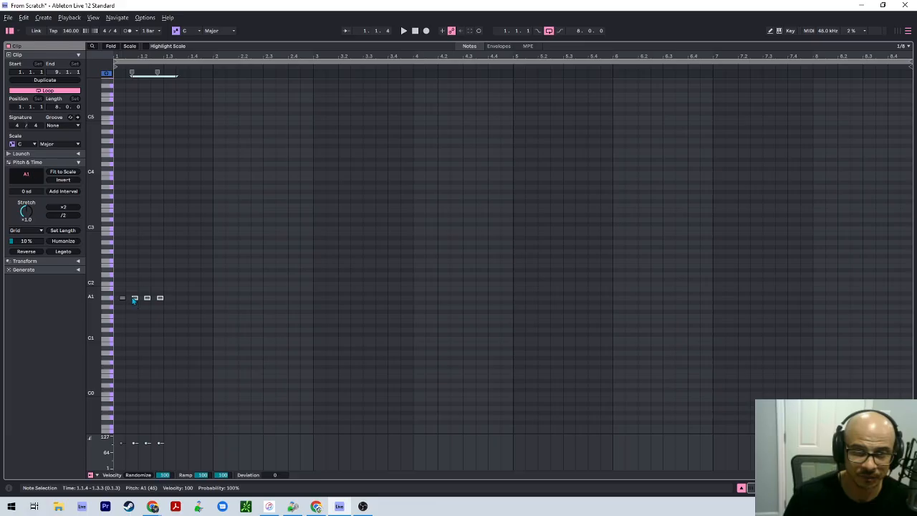
left_click_drag(199, 283, 124, 301)
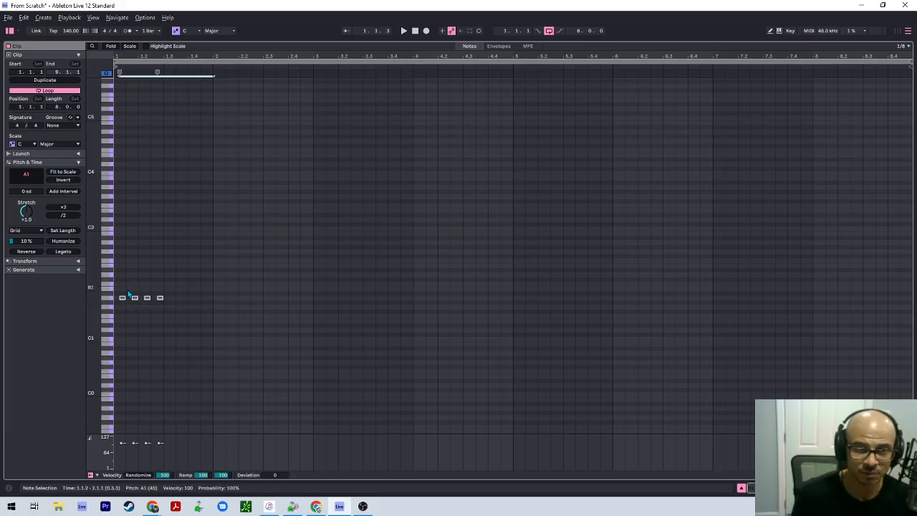
key("Delete")
Draw 1/8 A1 notes on the offbeats at 1.1.3, 1.2.3, 1.3.3 and 1.4.3, and play them back
key("b")
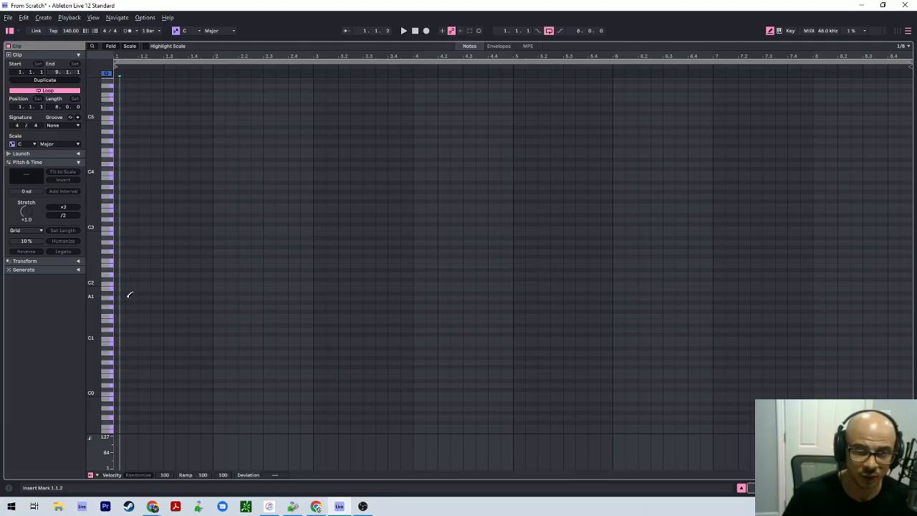
left_click(129, 296)
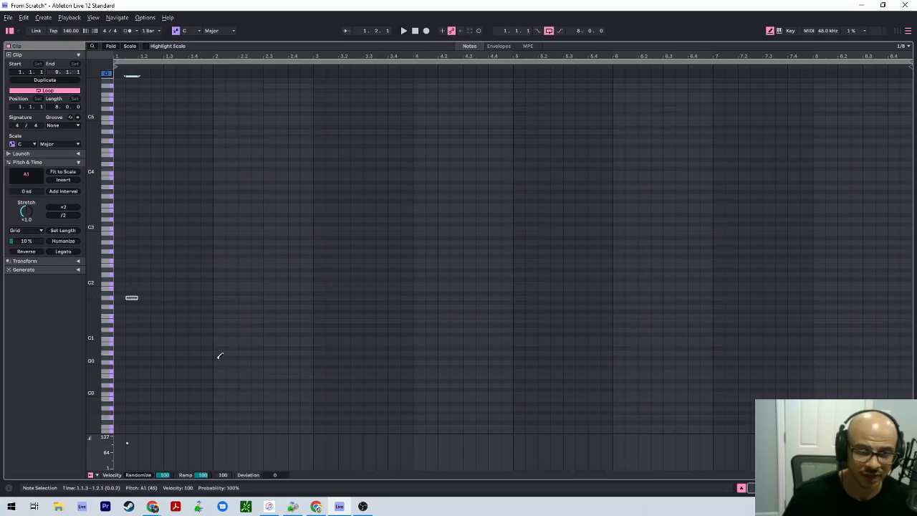
left_click(159, 297)
right_click(231, 344)
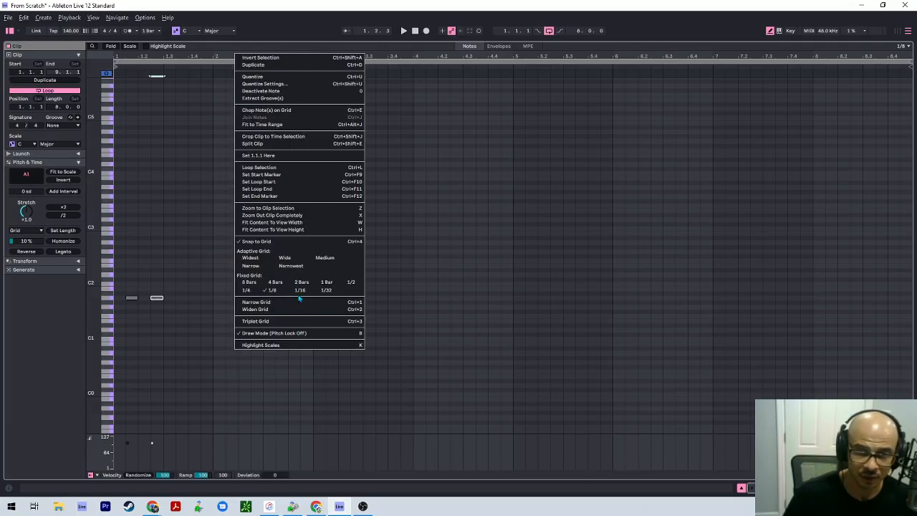
left_click(169, 295)
left_click(181, 297)
left_click(206, 297)
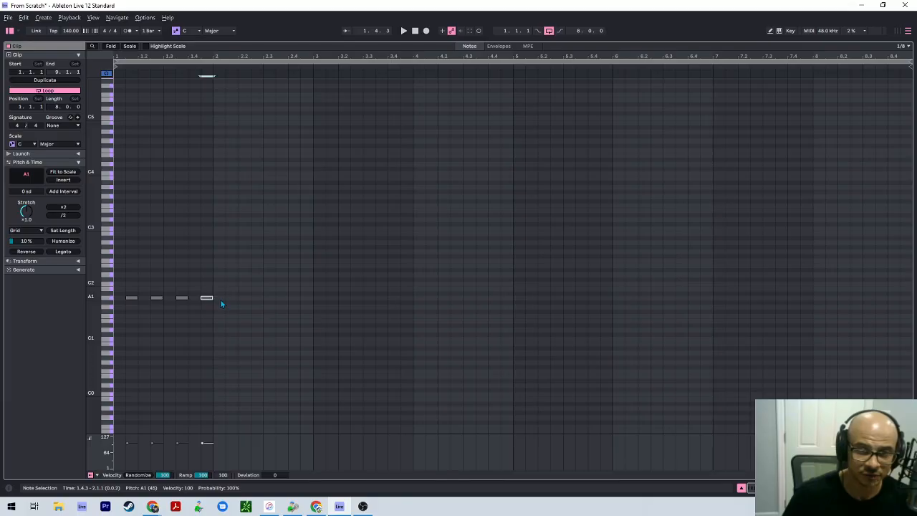
key("space")
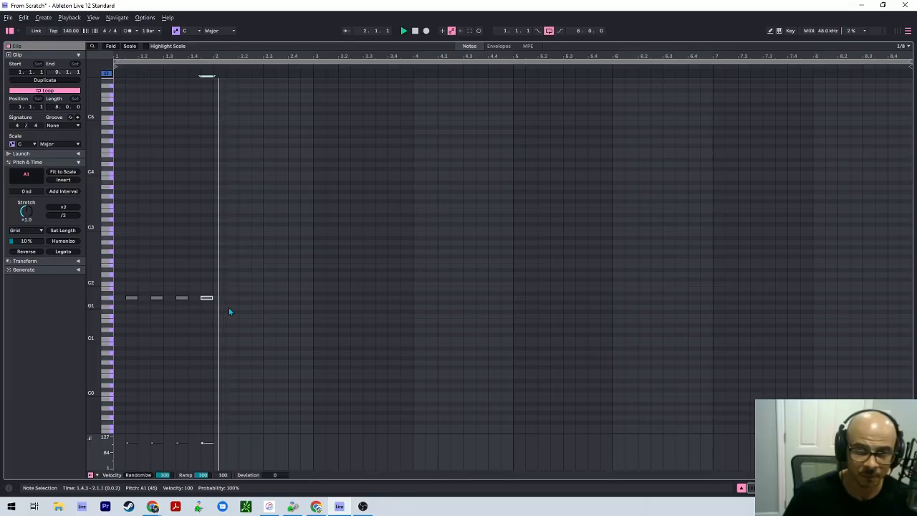
key("space")
left_click_drag(215, 313, 117, 300)
scroll(123, 298, "up", 5)
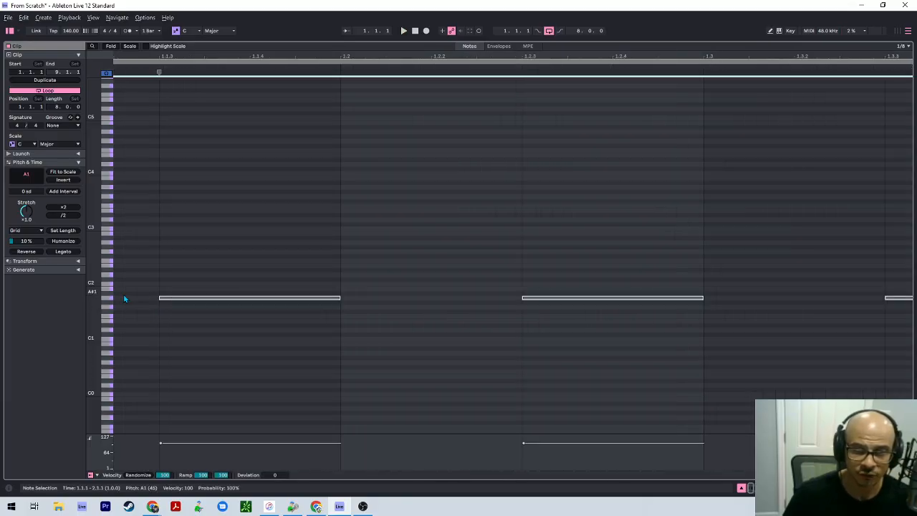
key("x")
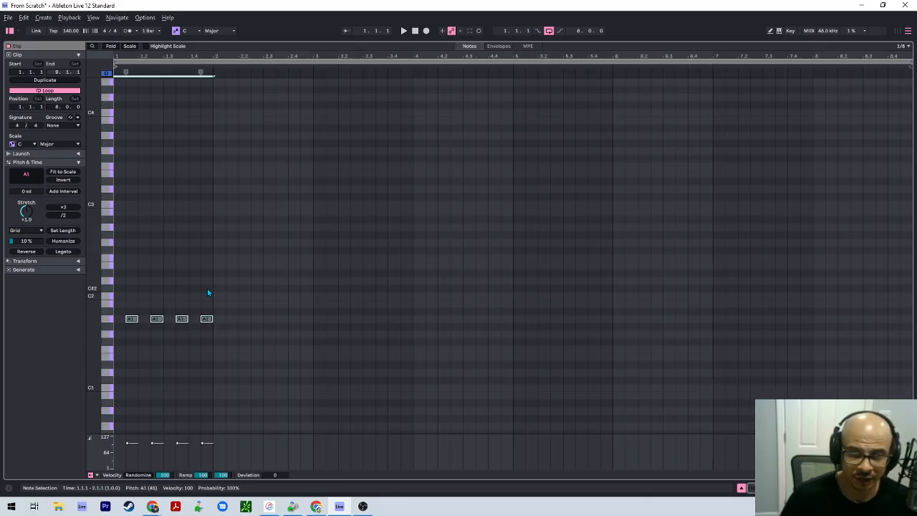
right_click(172, 336)
left_click(171, 333)
left_click(163, 335)
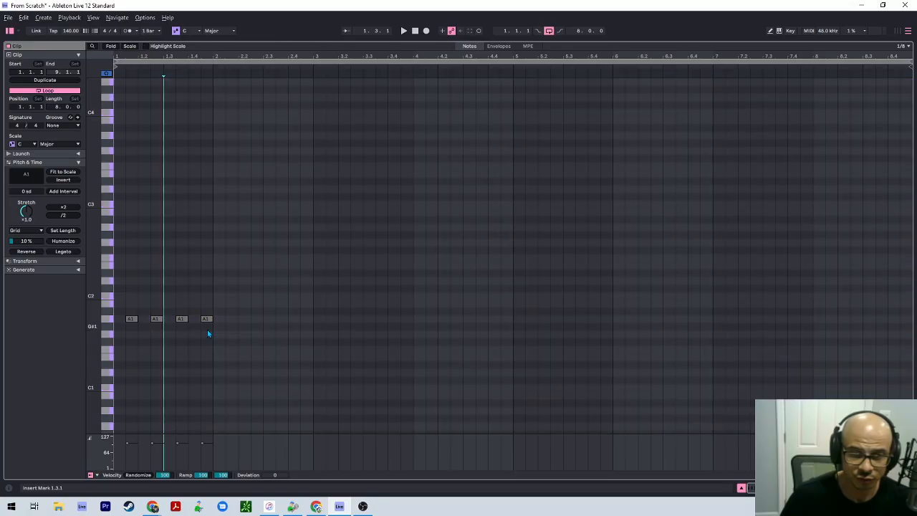
Set the fixed grid to 1/16 and shorten all four A1 notes to 1/16 each
left_click_drag(208, 334, 116, 305)
right_click(131, 317)
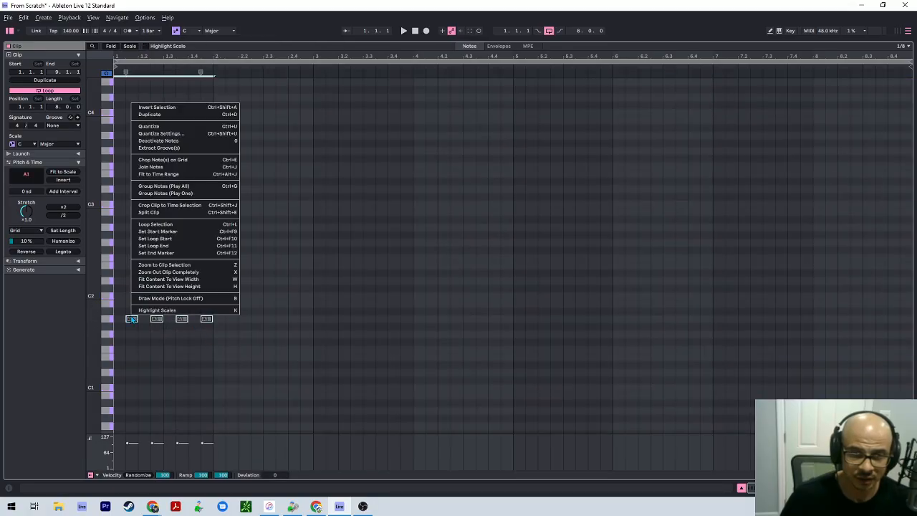
left_click(142, 324)
right_click(134, 319)
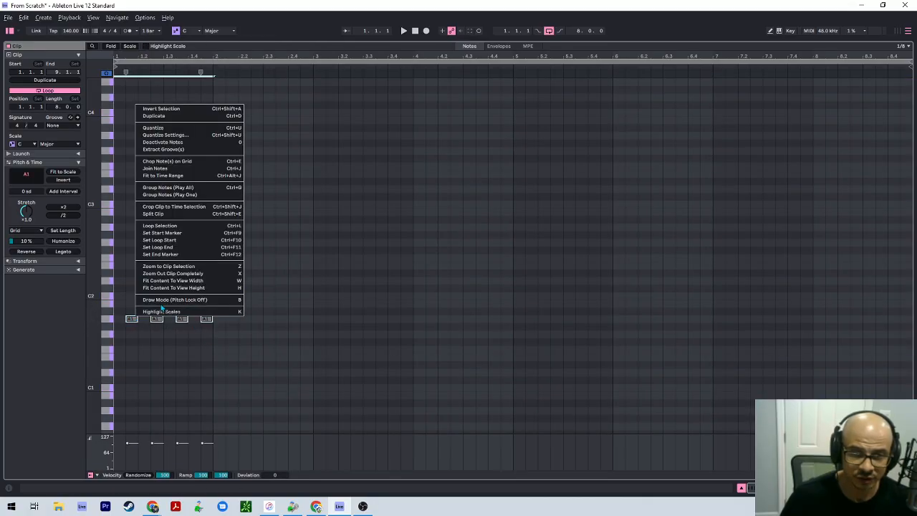
right_click(124, 272)
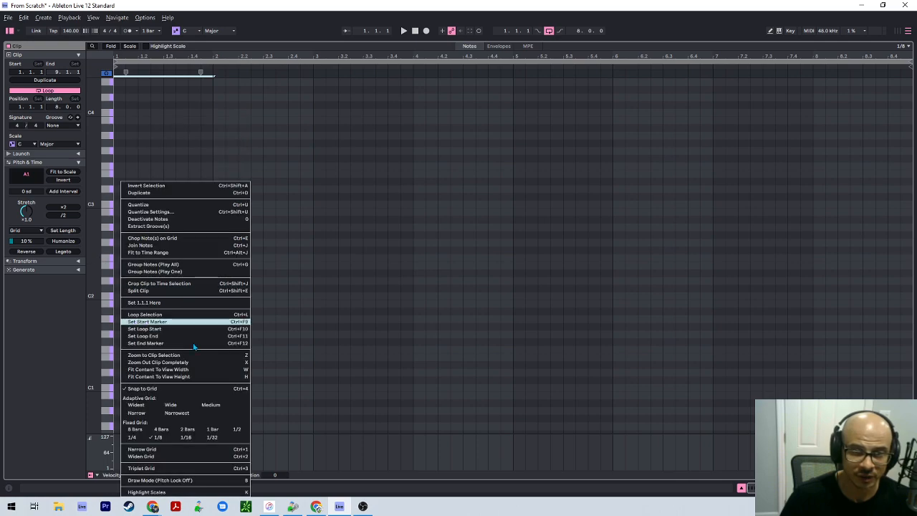
left_click(189, 438)
scroll(161, 312, "up", 3)
scroll(164, 320, "up", 5)
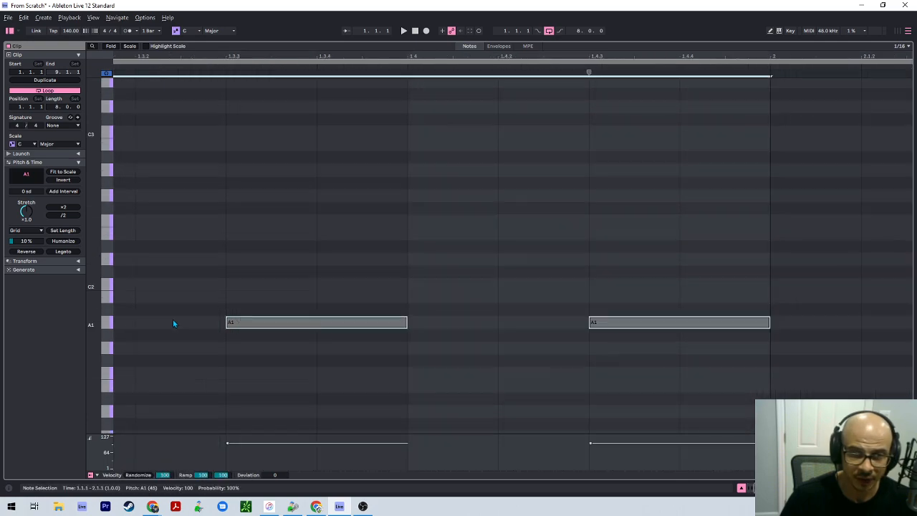
left_click_drag(407, 322, 331, 323)
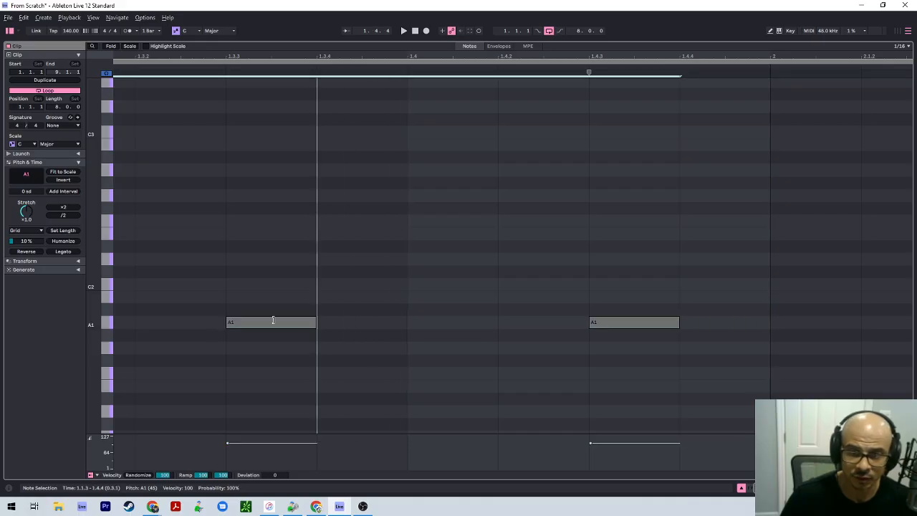
Trim the A1 notes to just under 1/16 and duplicate them to 1.1.4, 1.2.4, 1.3.4 and 1.4.4, playing the result
left_click_drag(272, 319, 377, 329)
key("x")
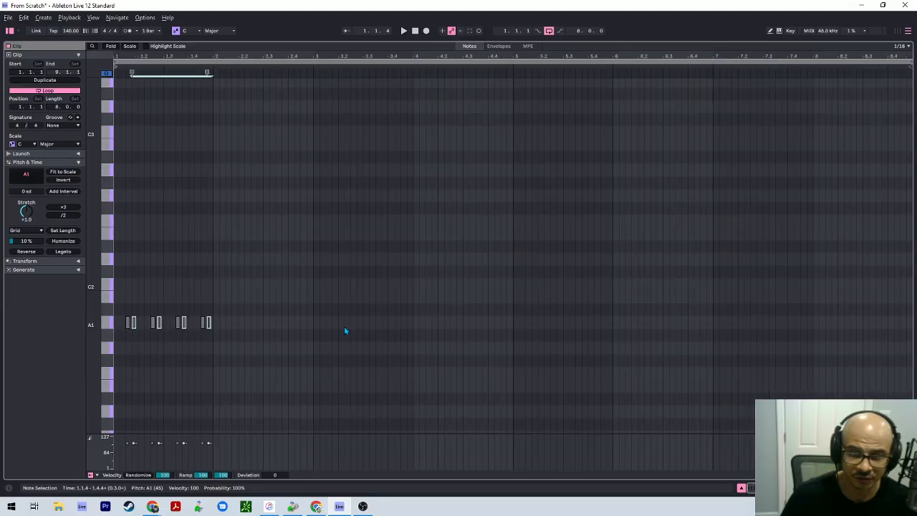
key("space")
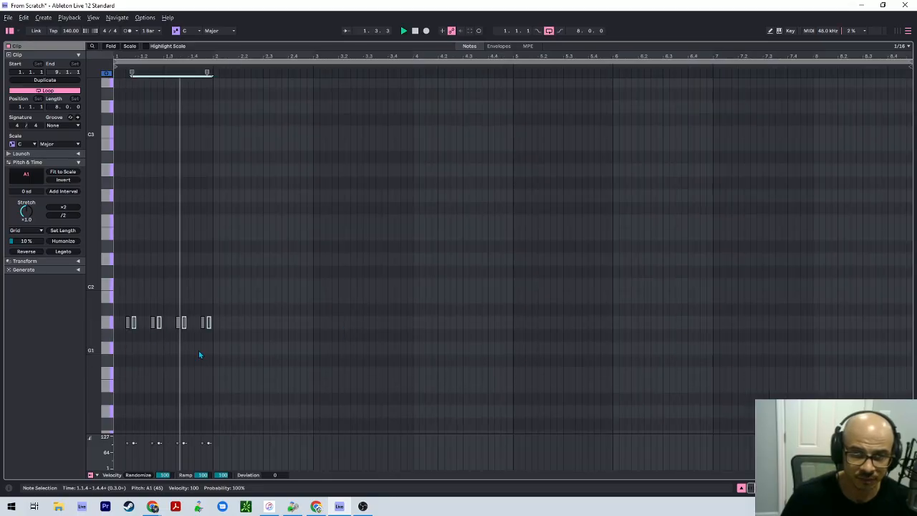
key("space")
Lengthen all the A1 notes together, leaving only a narrow gap before the next 1/16 division, and audition them
scroll(141, 338, "up", 6)
key("ctrl+a")
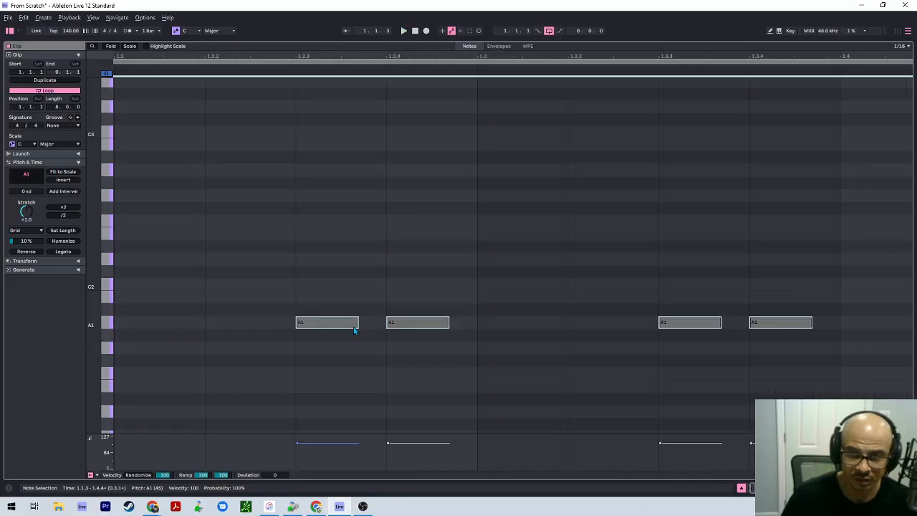
left_click_drag(358, 321, 375, 322)
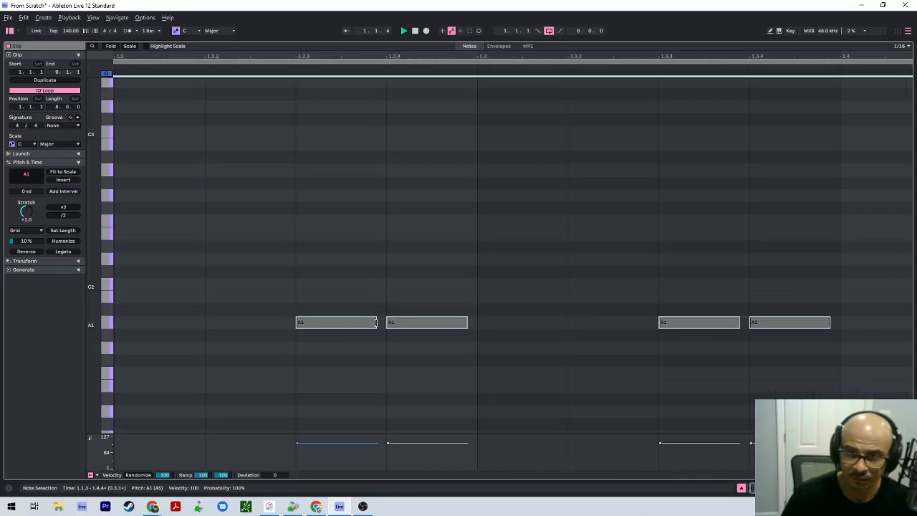
scroll(375, 322, "down", 8)
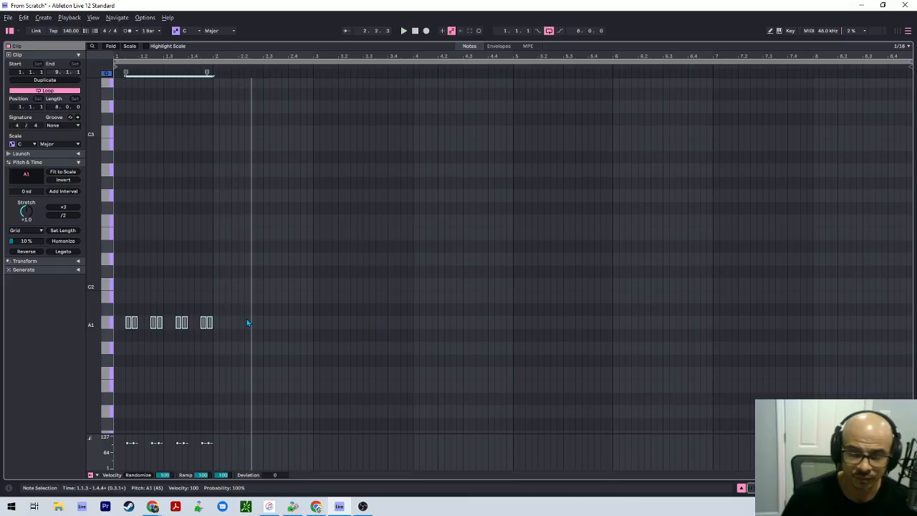
Set the fixed grid to 1 bar, duplicate the one-bar bass pattern through bar 8, and play it back
right_click(204, 350)
left_click(306, 286)
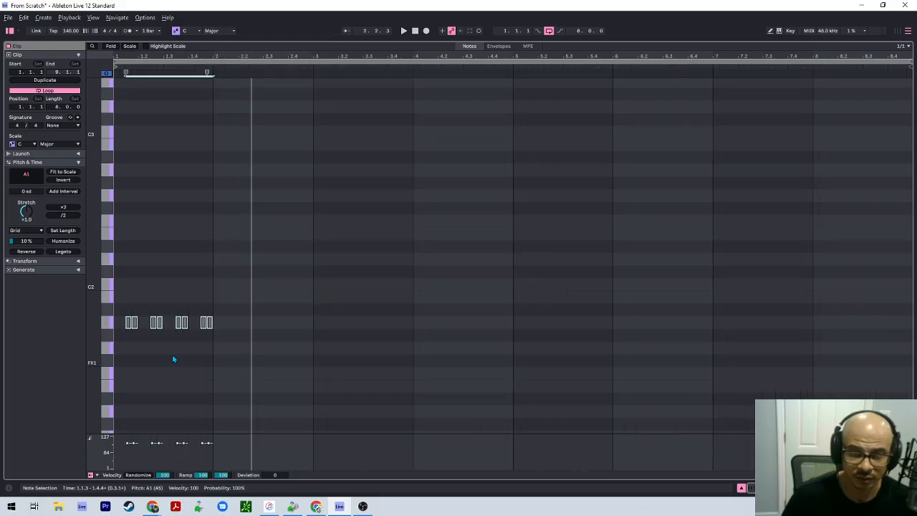
left_click_drag(201, 344, 60, 285)
key("ctrl+d")
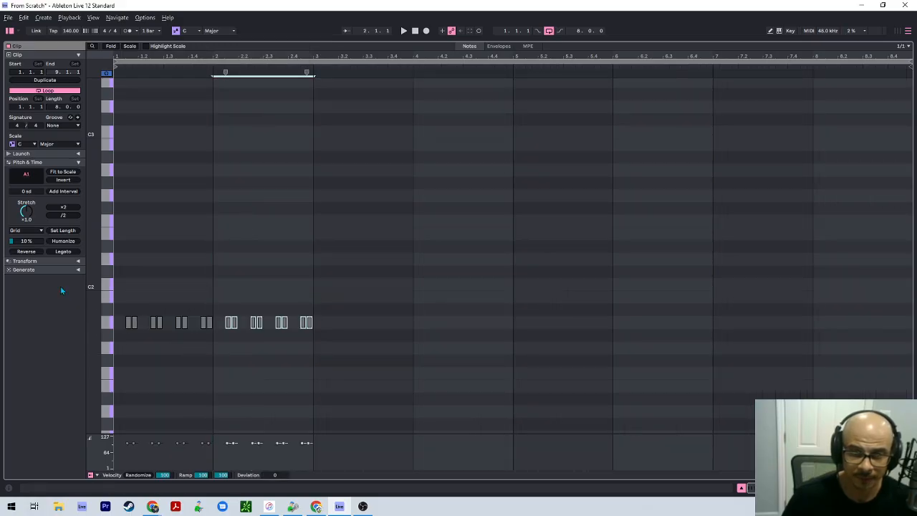
key("ctrl+d")
key("ctrl+d")
key("ctrl+d")
key("ctrl+d")
key("ctrl+d")
key("ctrl+d")
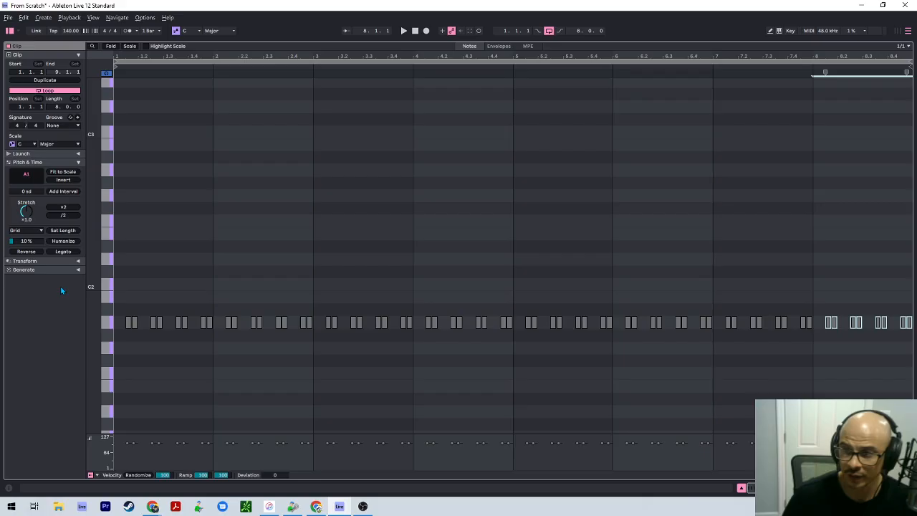
key("space")
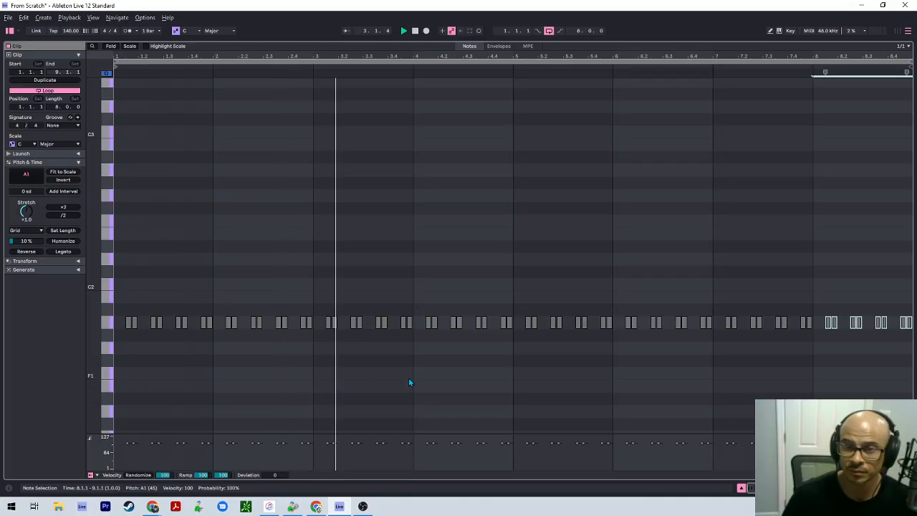
key("space")
Undo all the pattern duplications, back to the original one-bar bass pattern
key("ctrl+z")
key("ctrl+z")
key("ctrl+z")
key("ctrl+z")
key("ctrl+z")
key("ctrl+z")
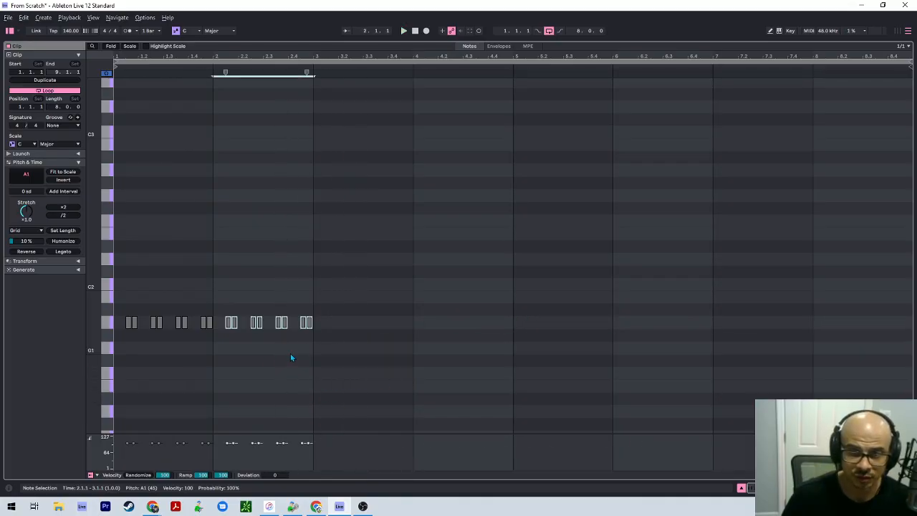
key("ctrl+z")
Change the fixed grid to 1/2 and repeat the first bar's A1 pattern across the full eight-bar clip
right_click(209, 356)
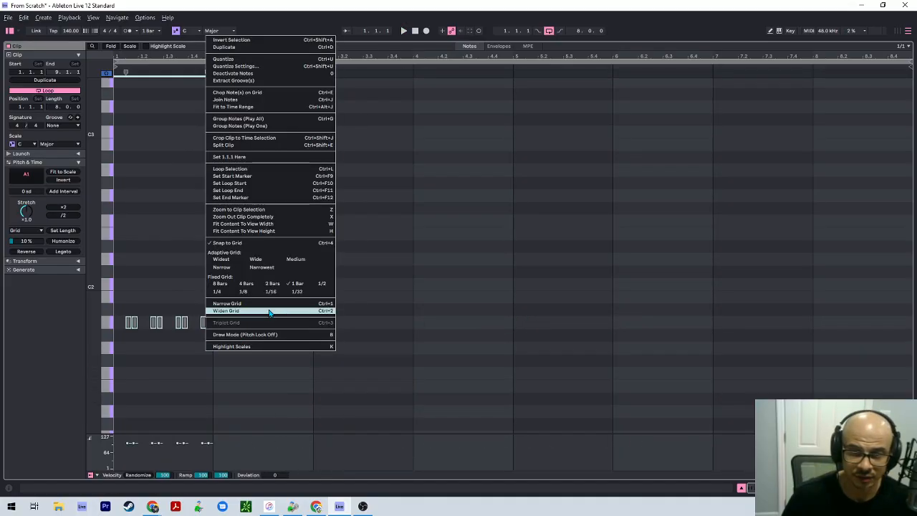
left_click(320, 284)
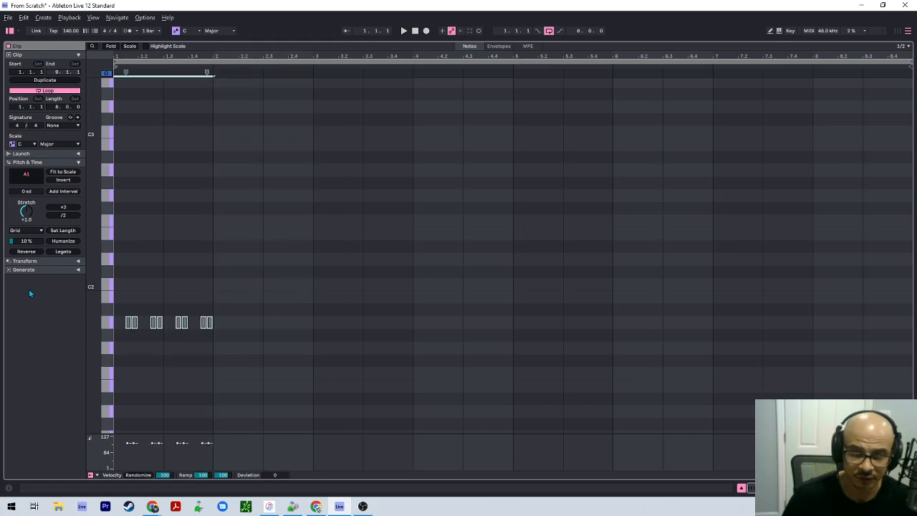
key("ctrl+d")
key("ctrl+d")
key("ctrl+d")
key("ctrl+d")
key("ctrl+d")
key("ctrl+d")
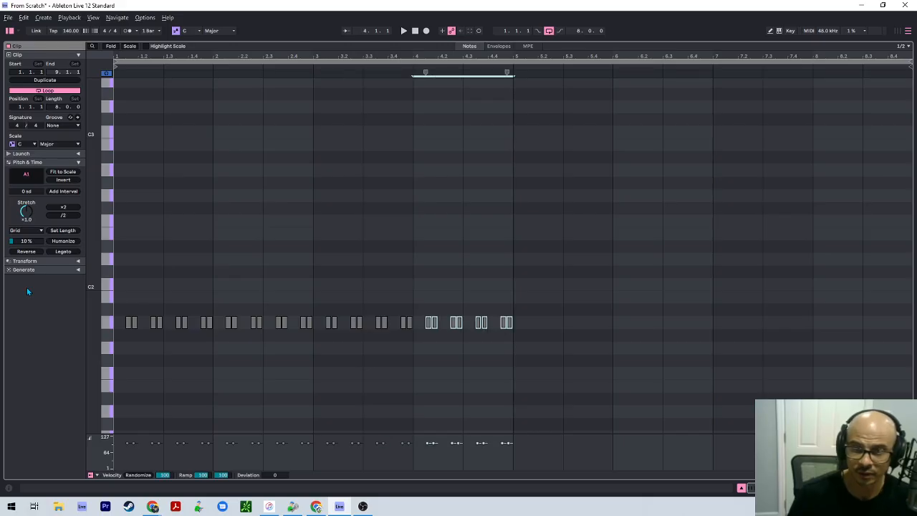
key("ctrl+d")
key("space")
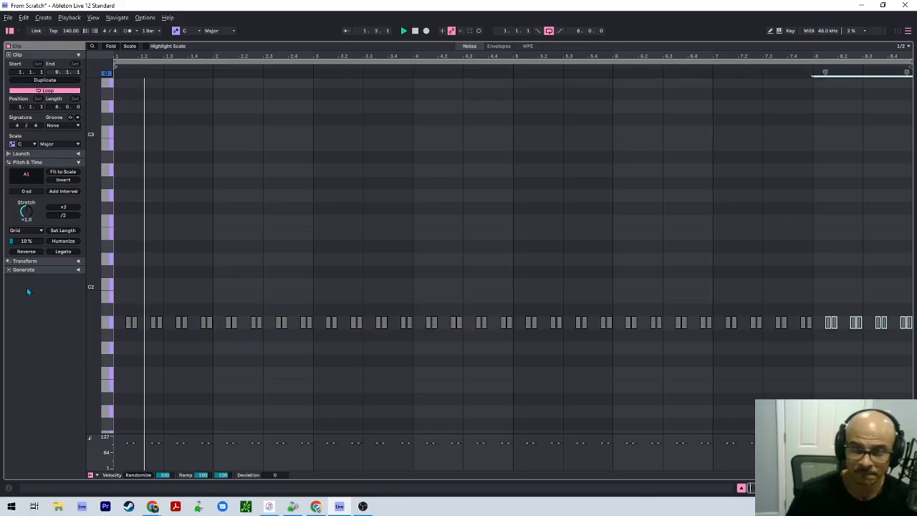
Return to the arrangement, stop playback and rename the bass MIDI clip as Sub Bass
key("shift+Tab")
key("space")
right_click(368, 179)
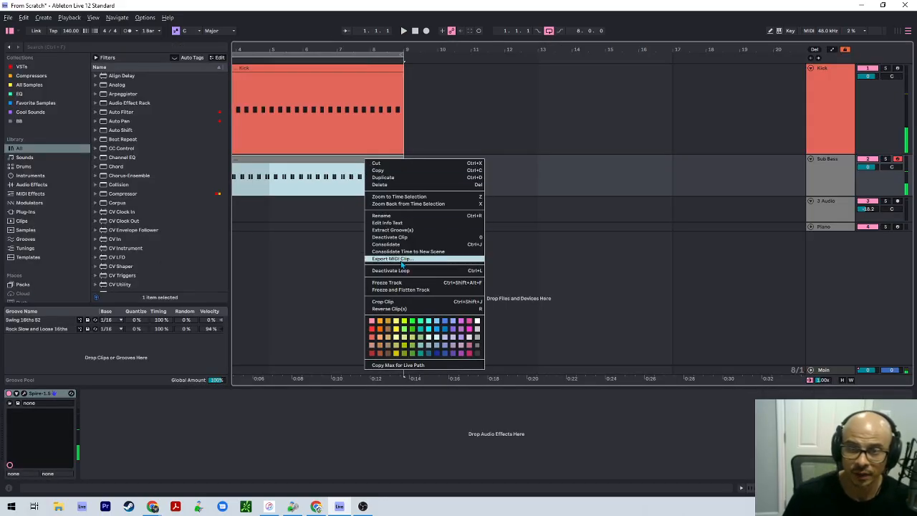
left_click(384, 216)
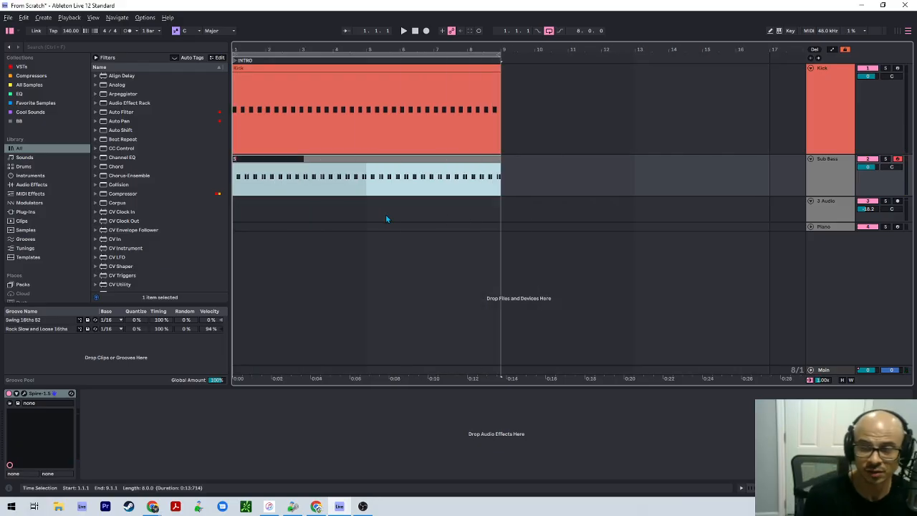
type("Sub Bass")
key("Return")
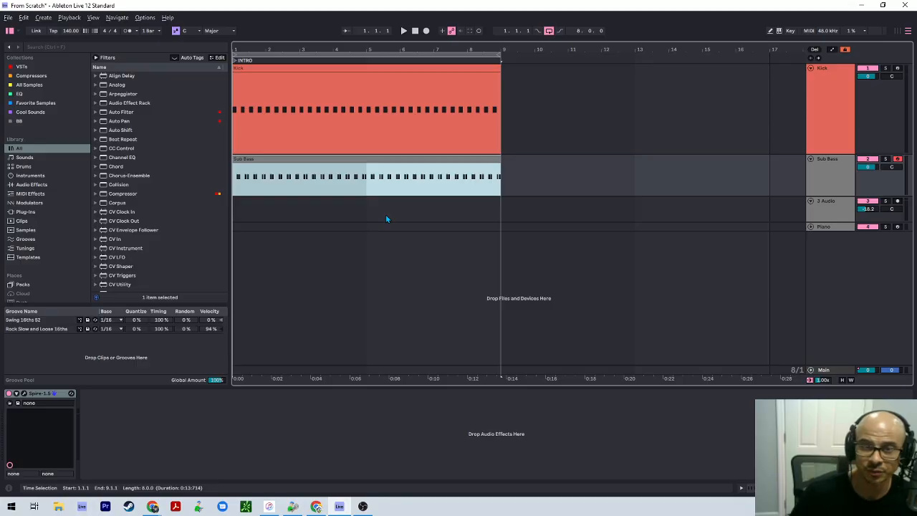
Open the Spire-1.5 editor for the Sub Bass track and reposition its window over the arrangement
left_click(25, 393)
left_click_drag(549, 116, 186, 122)
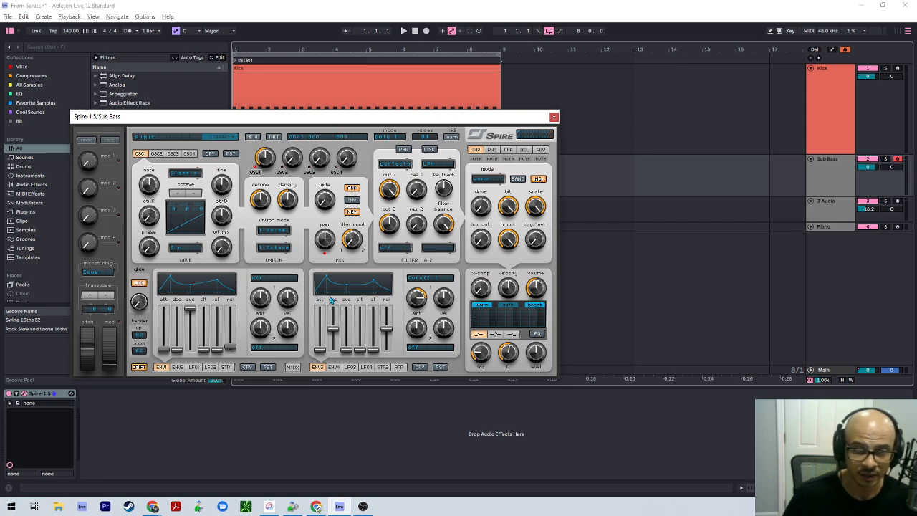
Close the Spire editor, load SPAN on the Main track and open its spectrum analyzer
key("space")
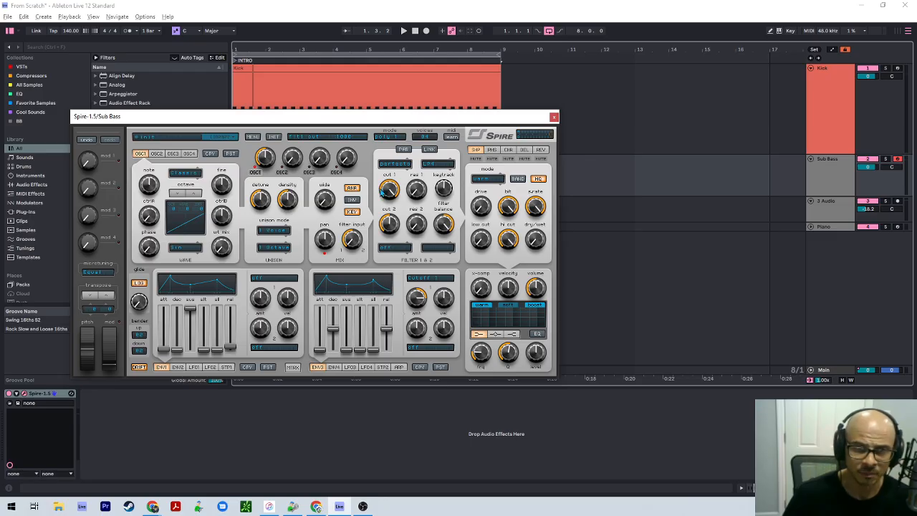
left_click(553, 117)
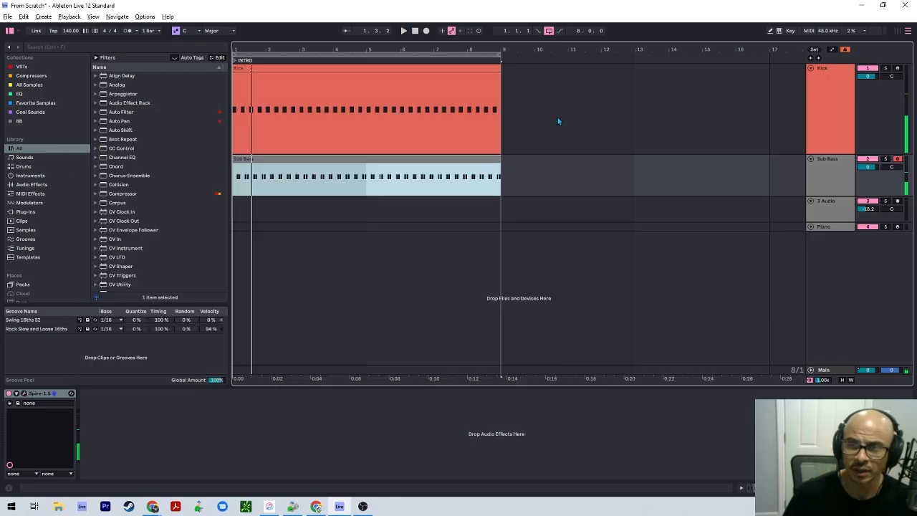
left_click(838, 368)
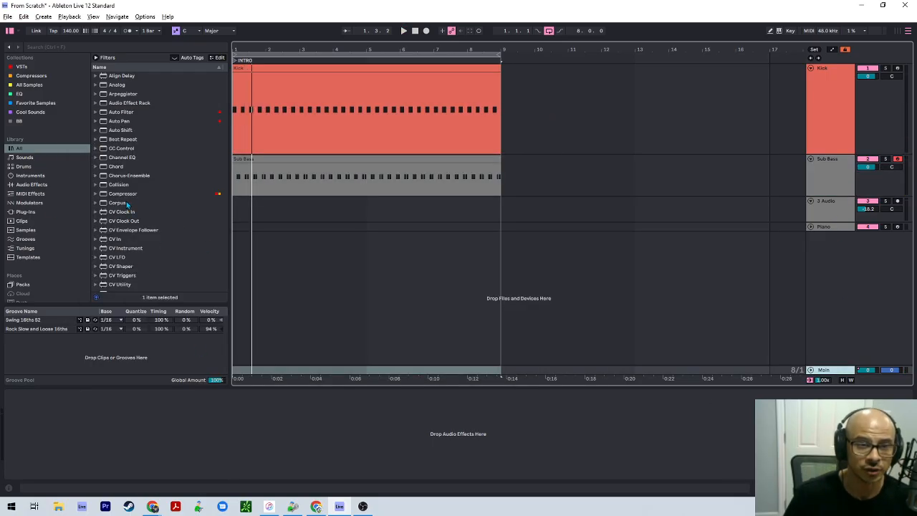
scroll(129, 241, "down", 10)
scroll(129, 244, "down", 15)
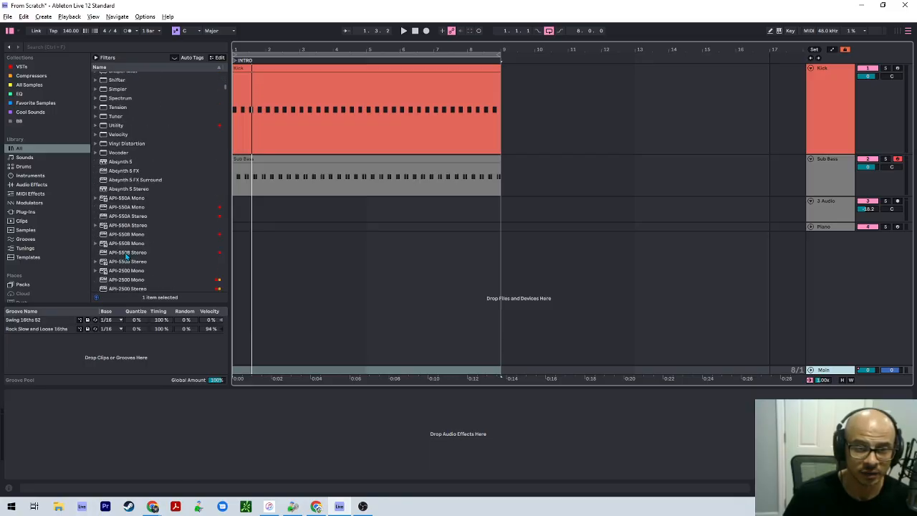
scroll(126, 252, "down", 20)
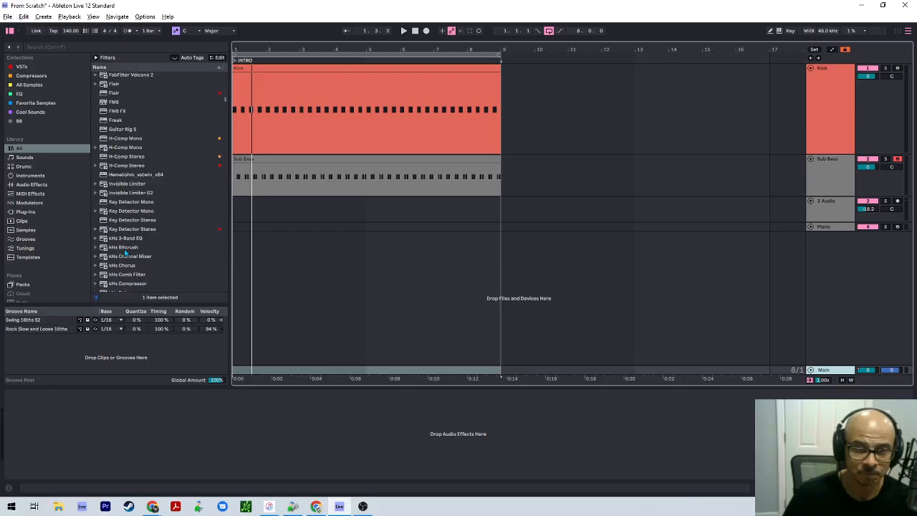
scroll(125, 251, "down", 15)
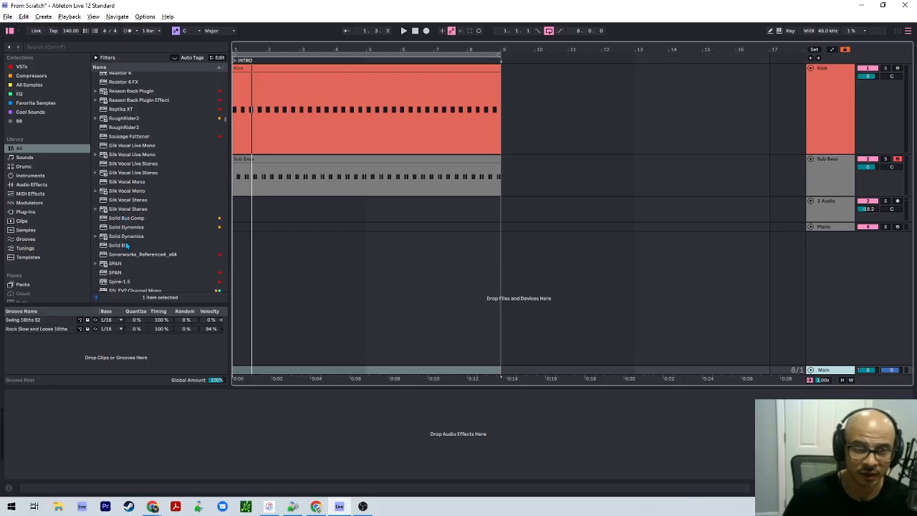
scroll(133, 232, "up", 8)
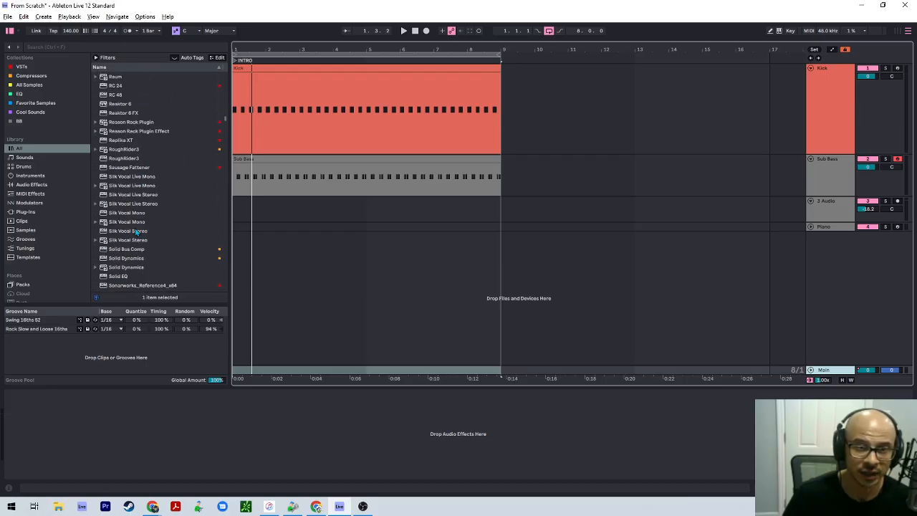
scroll(136, 235, "down", 8)
scroll(136, 234, "down", 3)
left_click(115, 232)
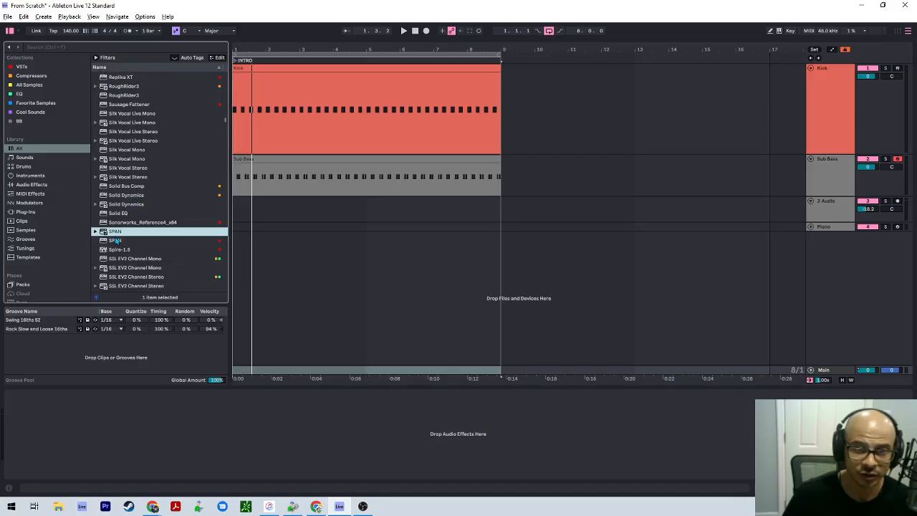
left_click_drag(116, 242, 122, 423)
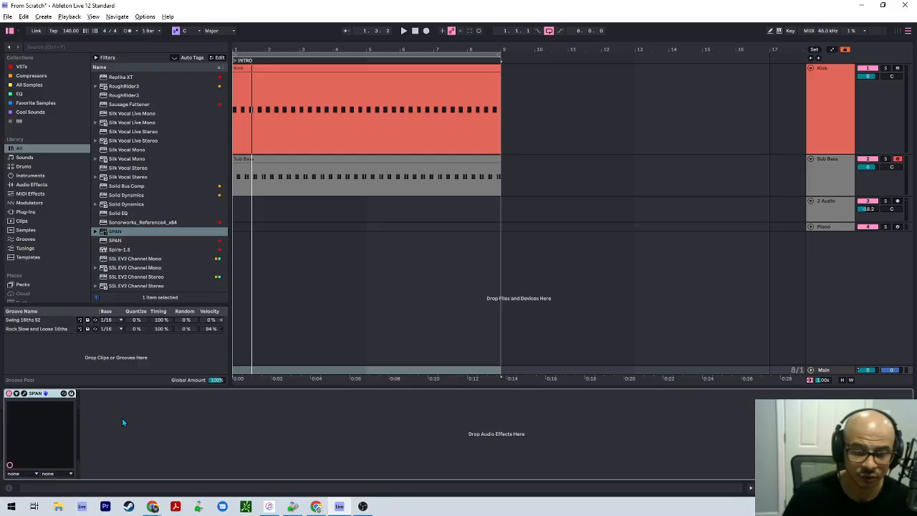
left_click(24, 393)
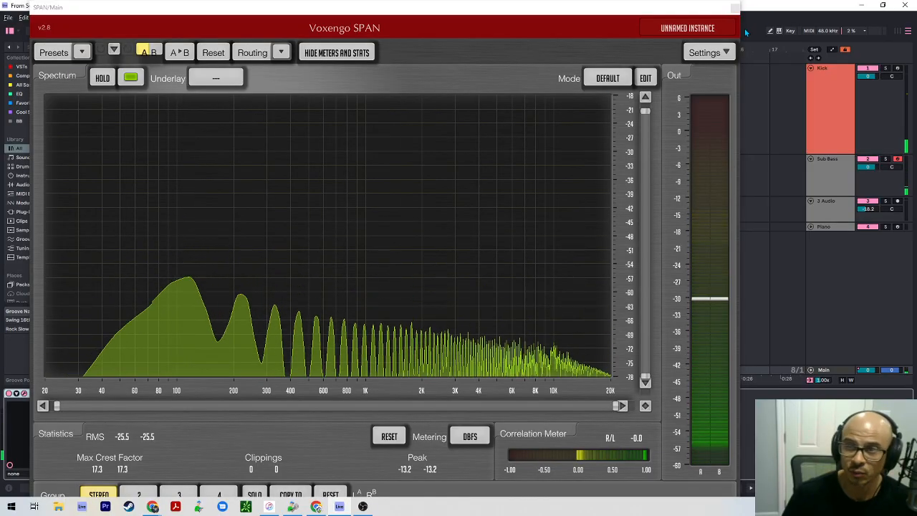
Inspect the notes of the Sub Bass clip in the piano roll and return to the arrangement
left_click(735, 8)
left_click(310, 159)
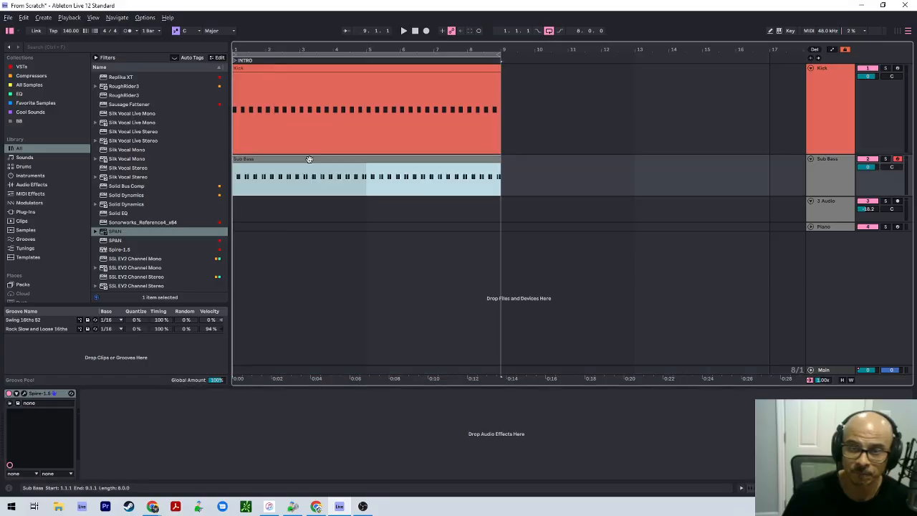
double_click(309, 159)
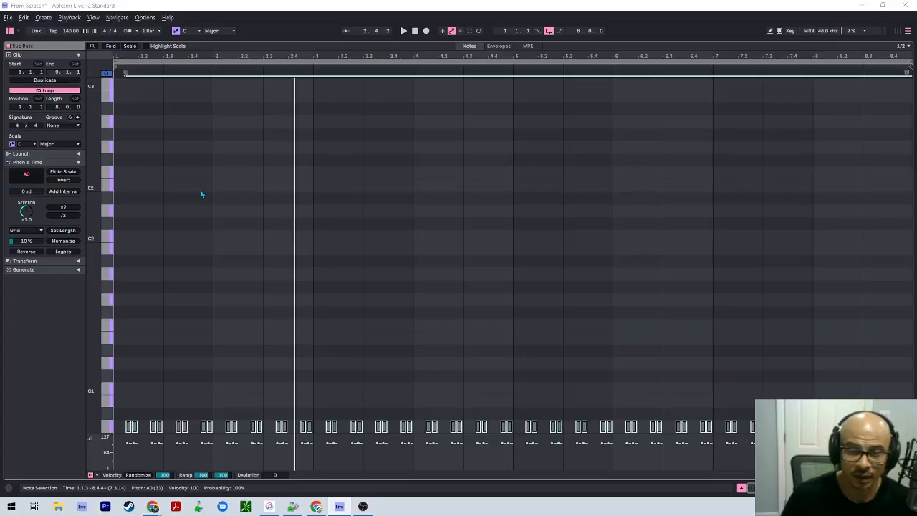
scroll(215, 215, "down", 4)
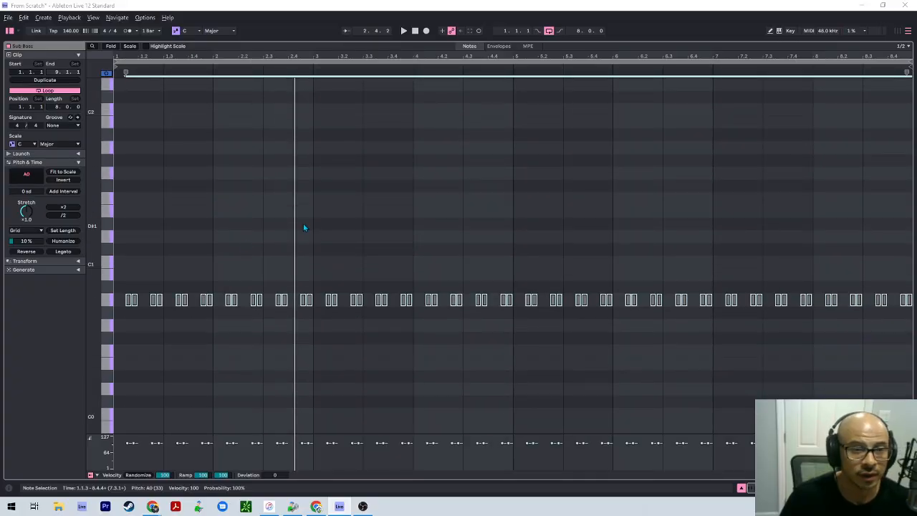
key("shift+Tab")
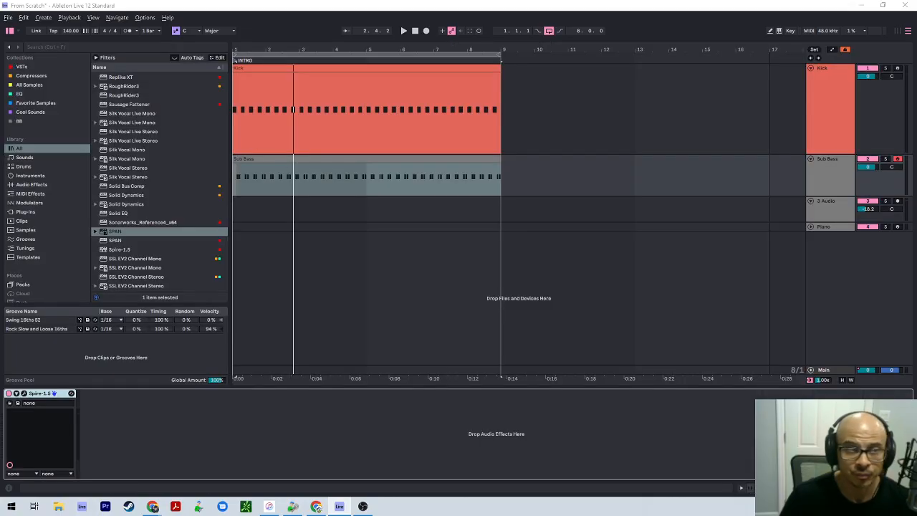
Select the Sub Bass track, shrink the SPAN window and place it over the arrangement so the plug-in browser stays accessible
left_click_drag(0, 43, 594, 13)
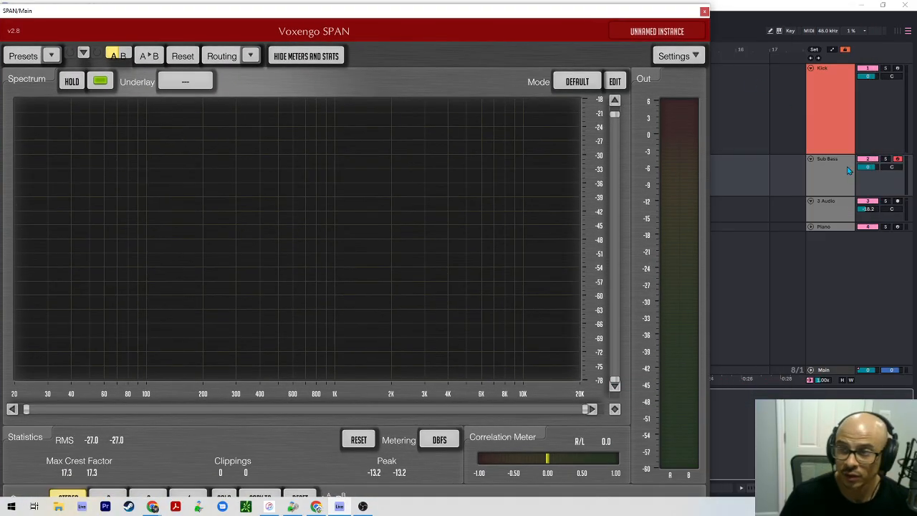
left_click(815, 176)
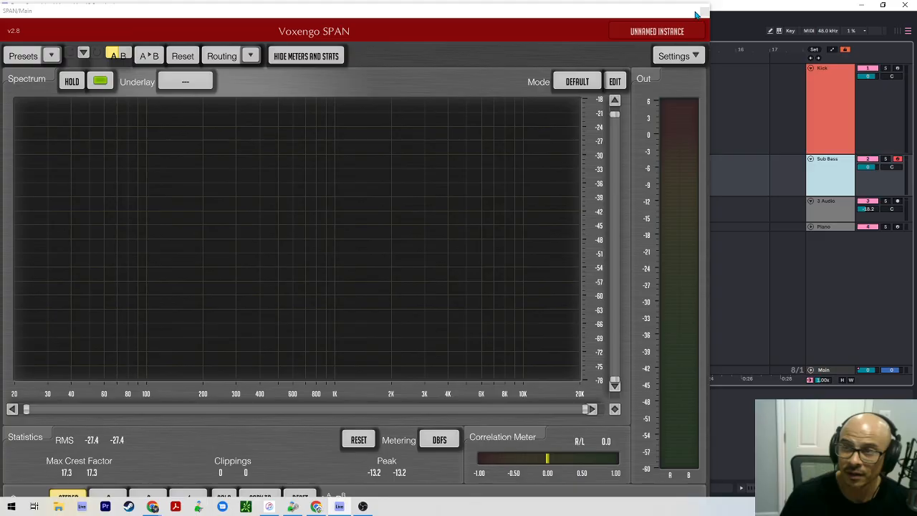
left_click_drag(697, 15, 26, 0)
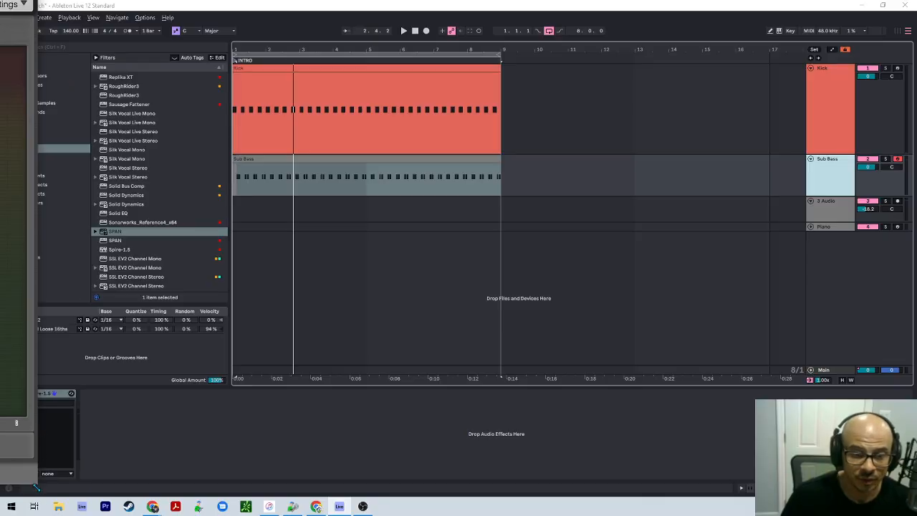
left_click_drag(36, 488, 0, 469)
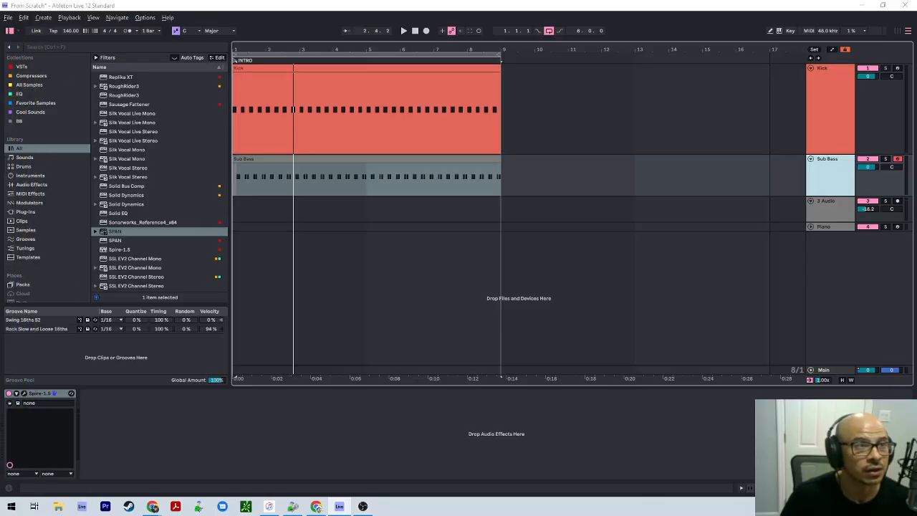
left_click_drag(0, 4, 823, 38)
Find FabFilter Pro-Q 3 in the VSTs collection, add it after Spire on the Sub Bass track and open its editor
scroll(140, 186, "up", 10)
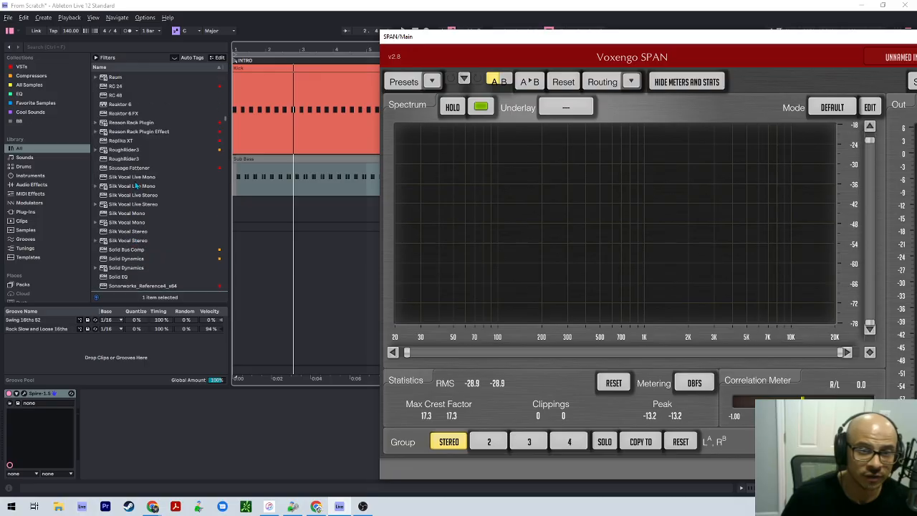
scroll(125, 159, "up", 12)
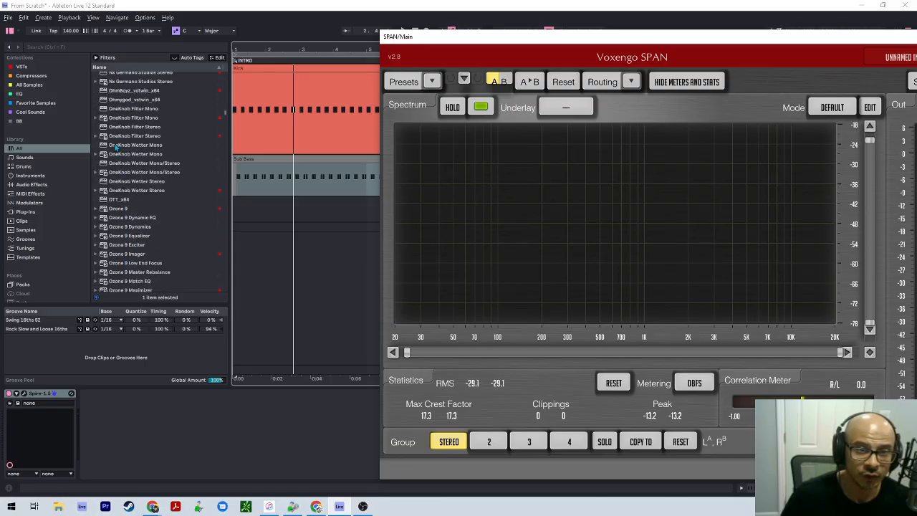
scroll(121, 161, "up", 6)
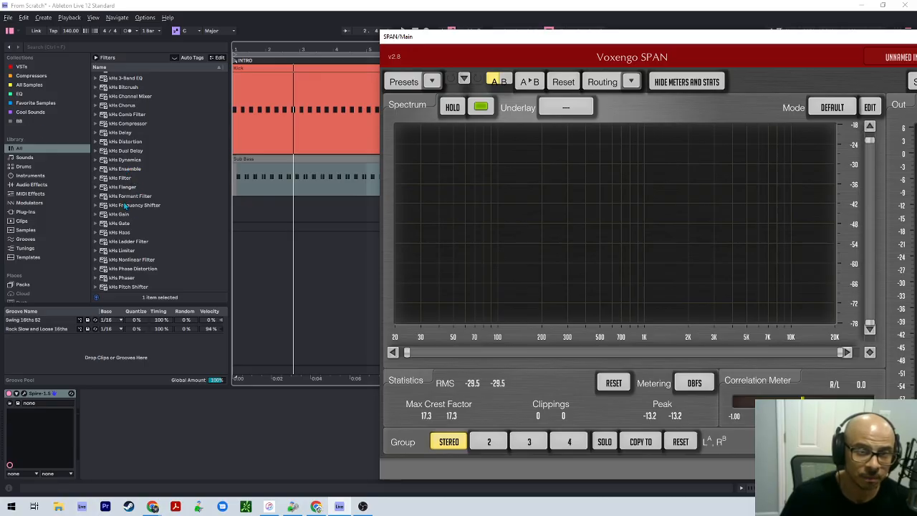
left_click(21, 66)
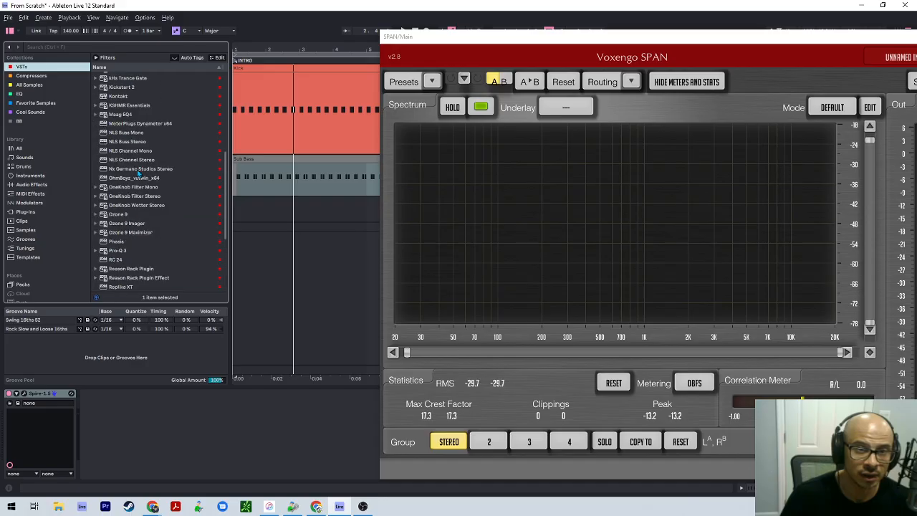
left_click(138, 161)
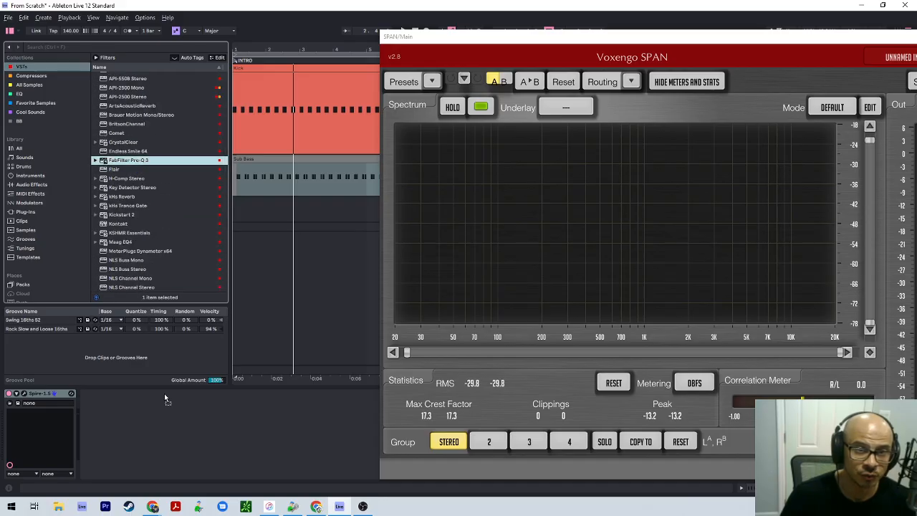
left_click_drag(165, 399, 81, 405)
left_click(101, 395)
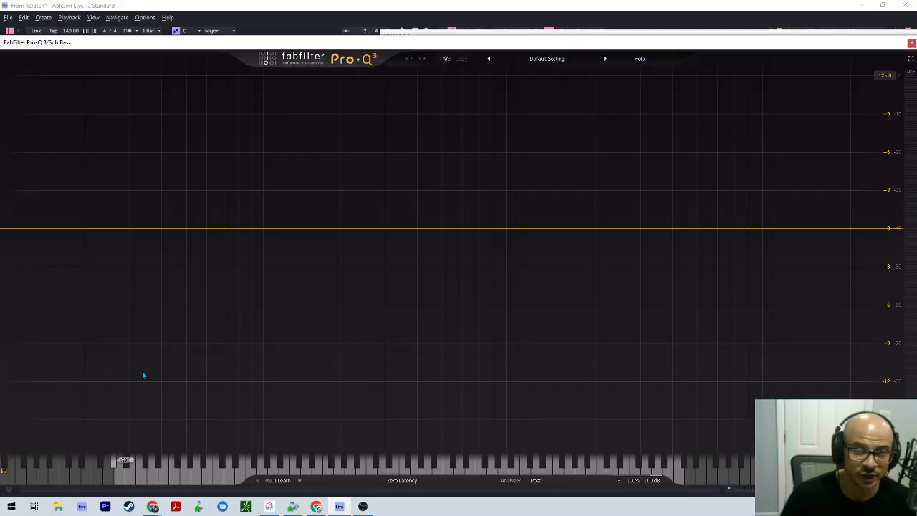
Add a low cut band at 60 Hz and a high cut band at 80 Hz in the Sub Bass EQ
left_click(35, 230)
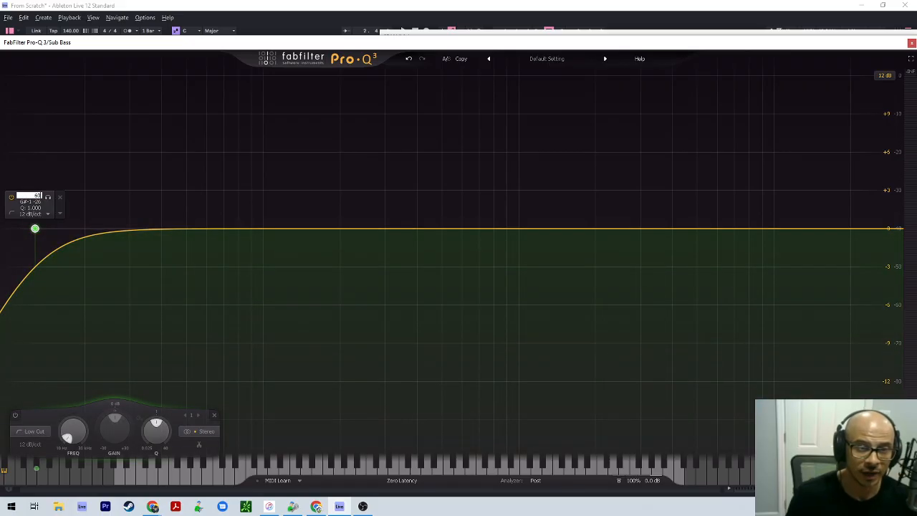
key("Return")
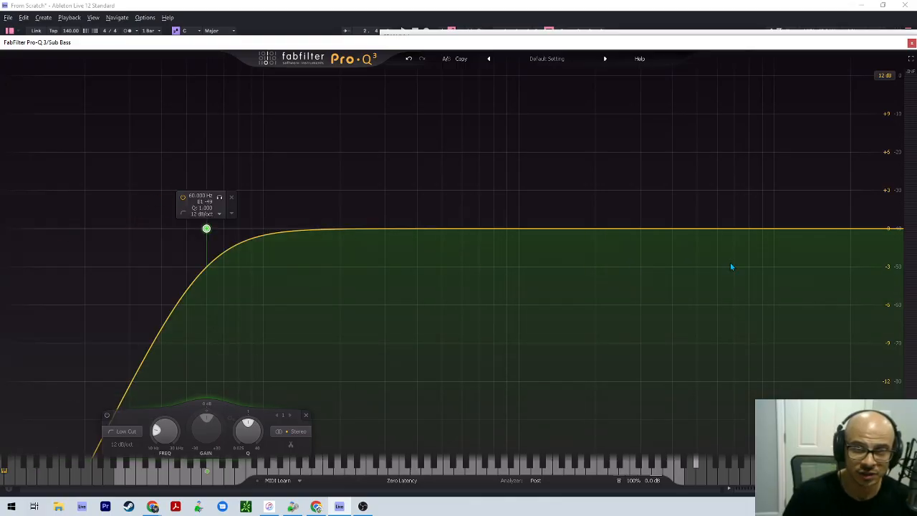
left_click(889, 229)
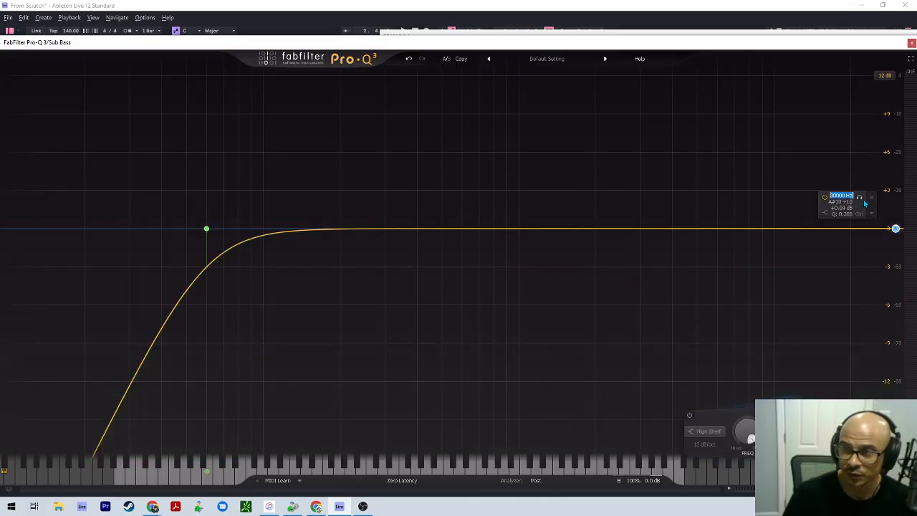
left_click(871, 199)
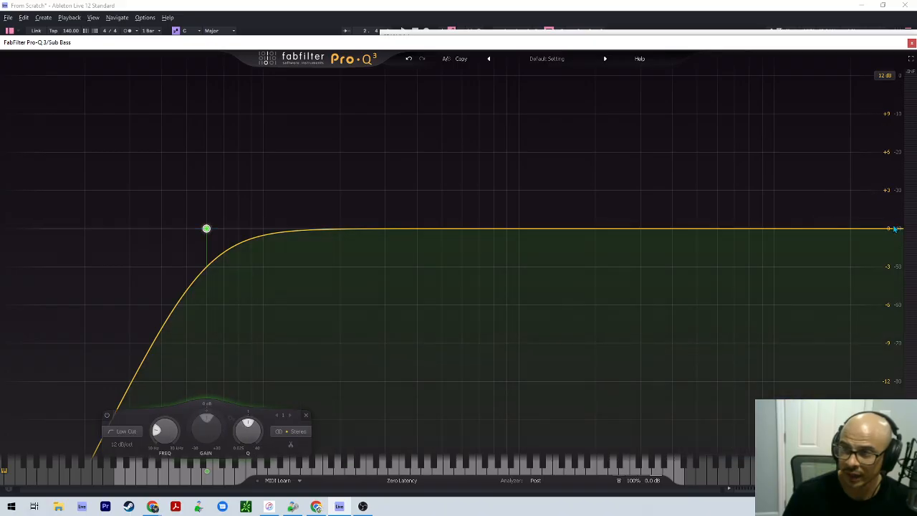
left_click(900, 229)
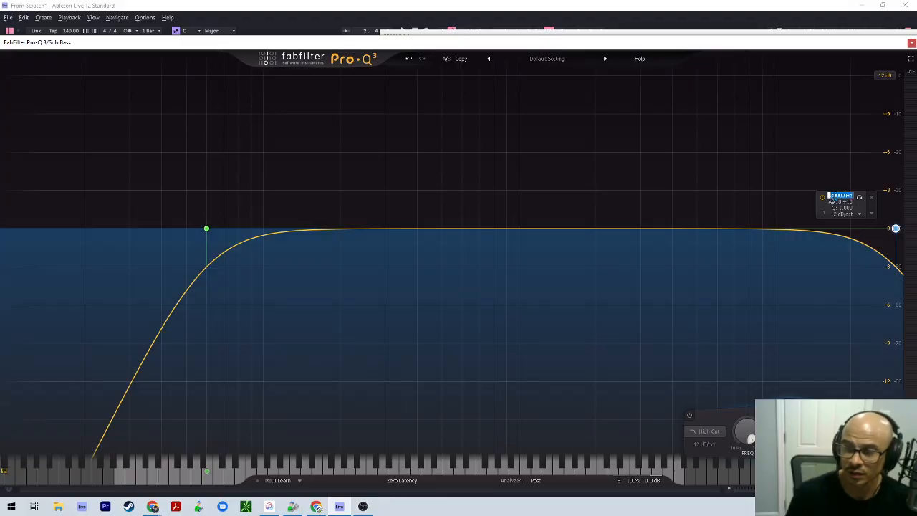
type("80")
key("Return")
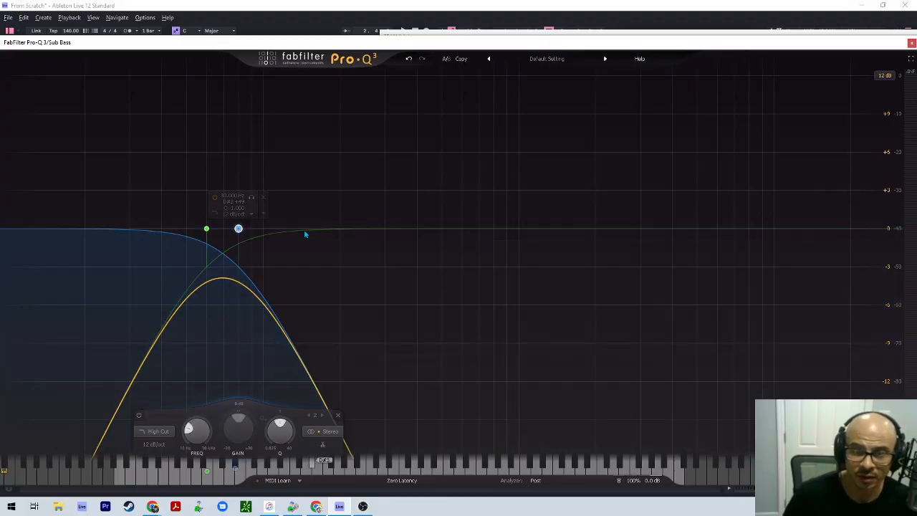
Set the slopes of both the high cut and low cut bands to 24 dB/oct
left_click(244, 215)
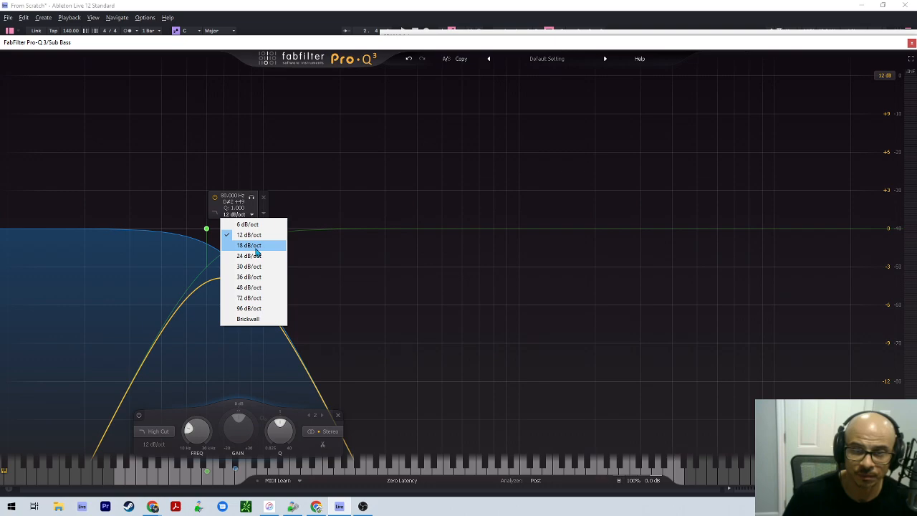
left_click(256, 255)
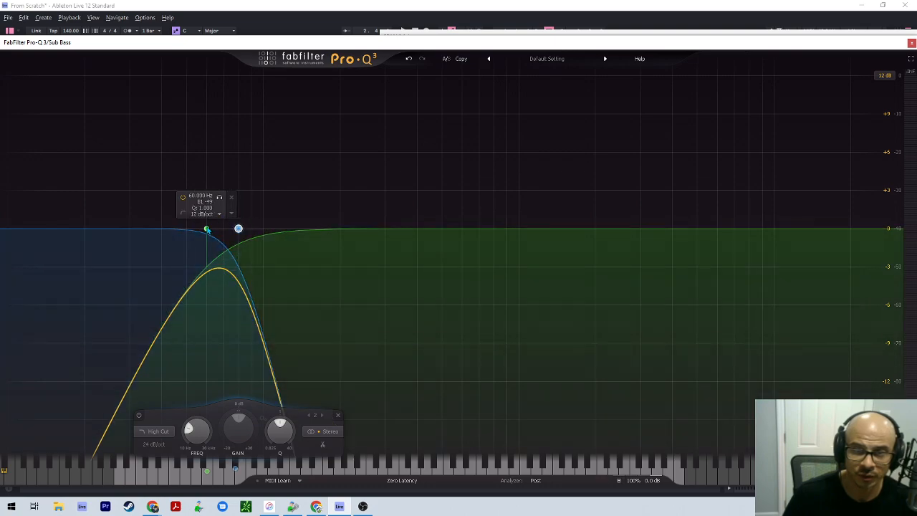
left_click(202, 213)
left_click(221, 256)
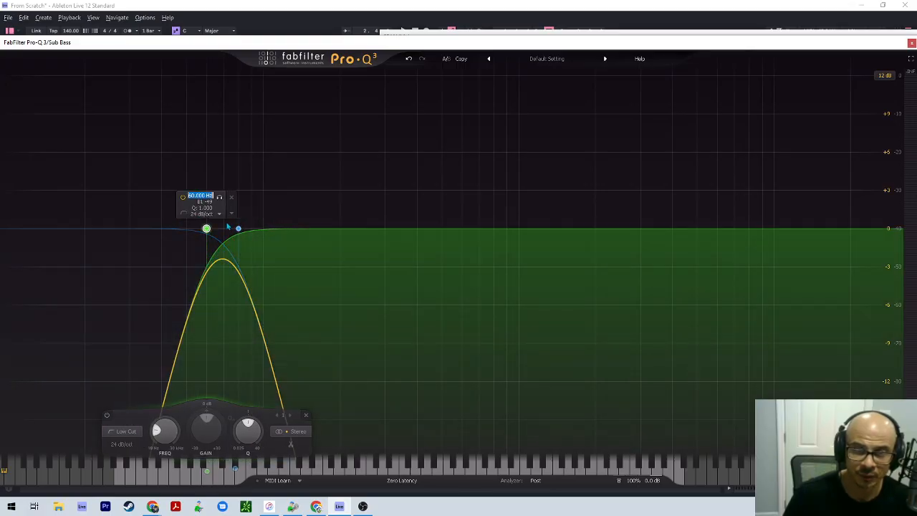
Set the low cut frequency to 50 Hz and the high cut frequency to 90 Hz in the Sub Bass EQ
type("50")
key("Return")
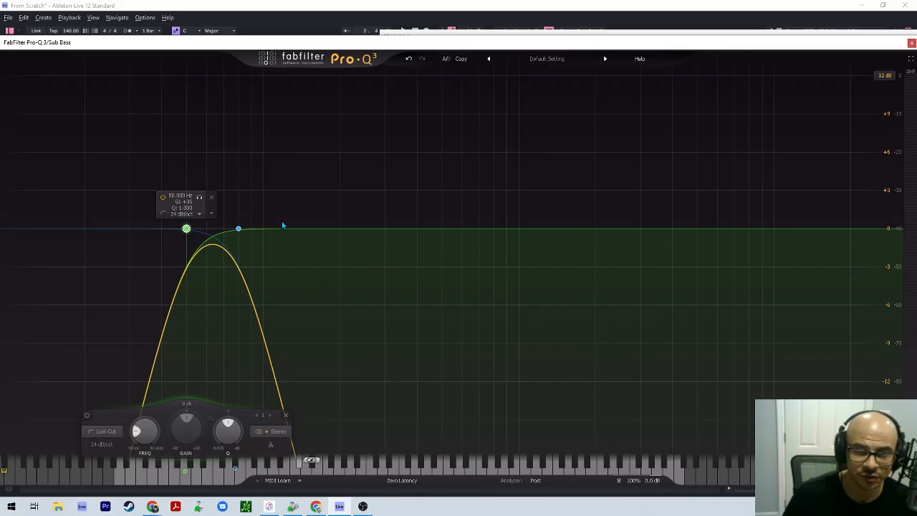
double_click(229, 196)
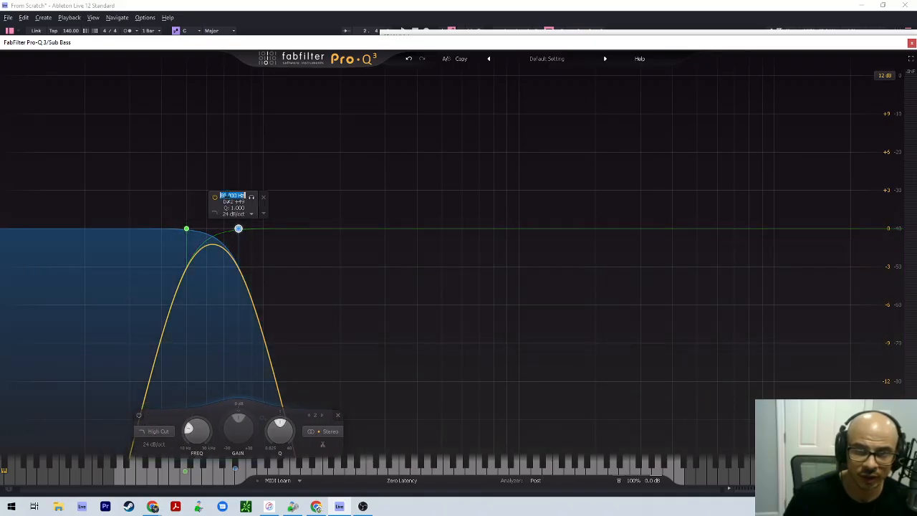
type("90")
key("Return")
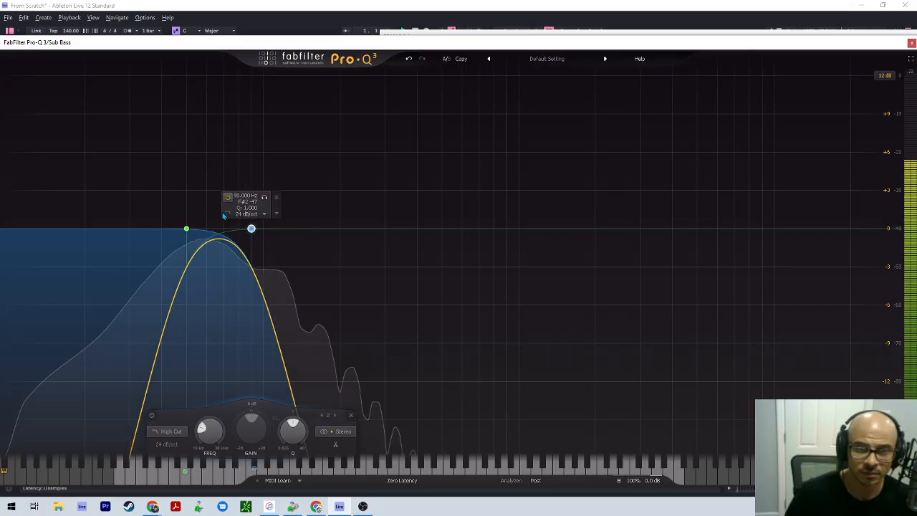
mouse_move(187, 230)
left_click(200, 199)
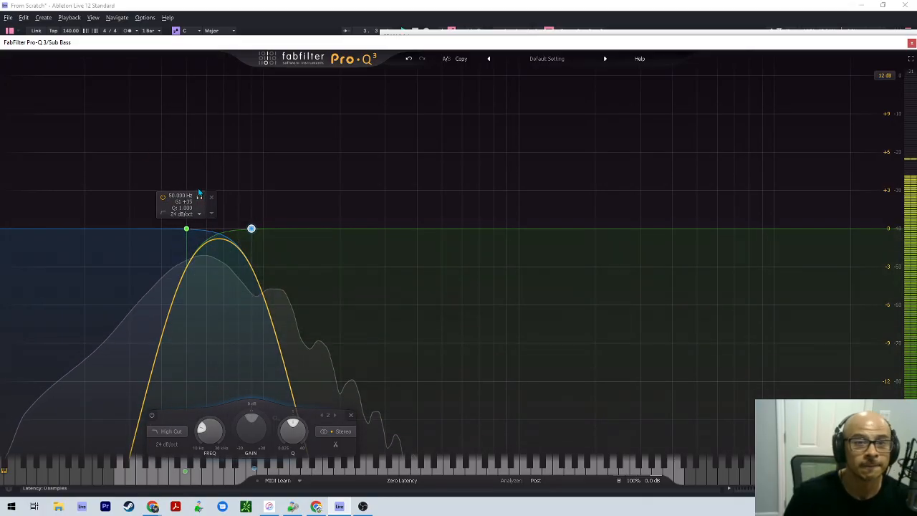
Move the Pro-Q 3 window out of the way, stop playback and reposition SPAN so the track controls are accessible
key("alt+Tab")
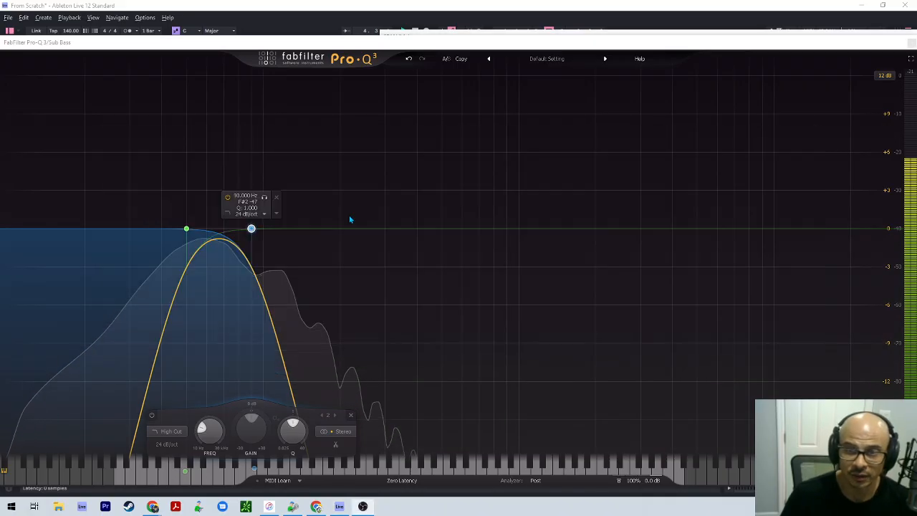
key("alt+Tab")
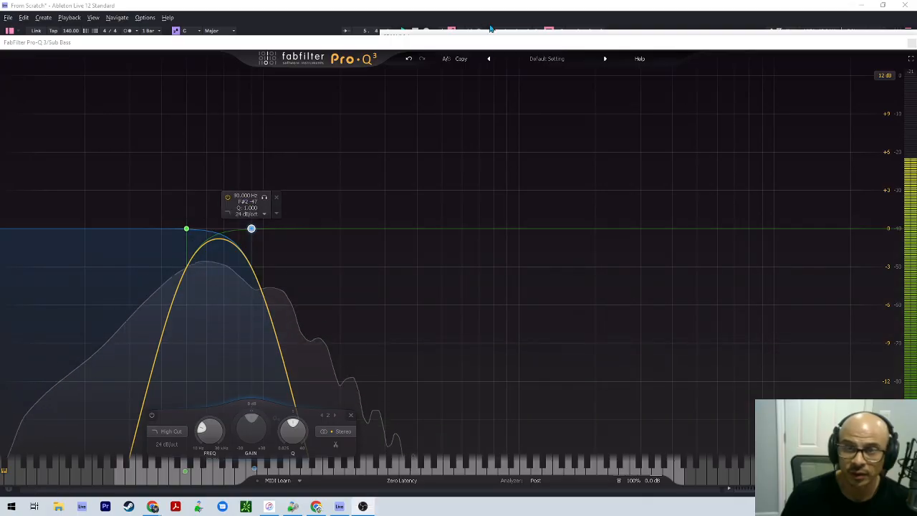
left_click_drag(543, 43, 0, 78)
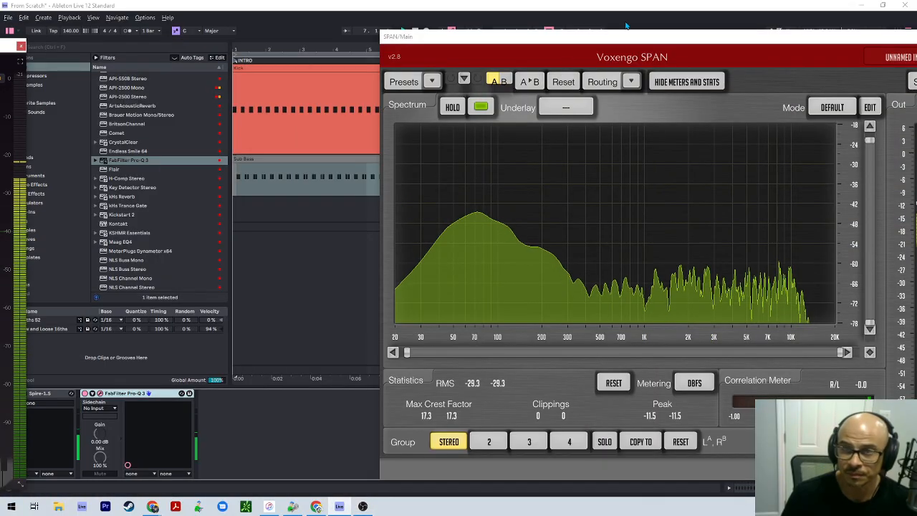
key("space")
left_click_drag(591, 38, 246, 50)
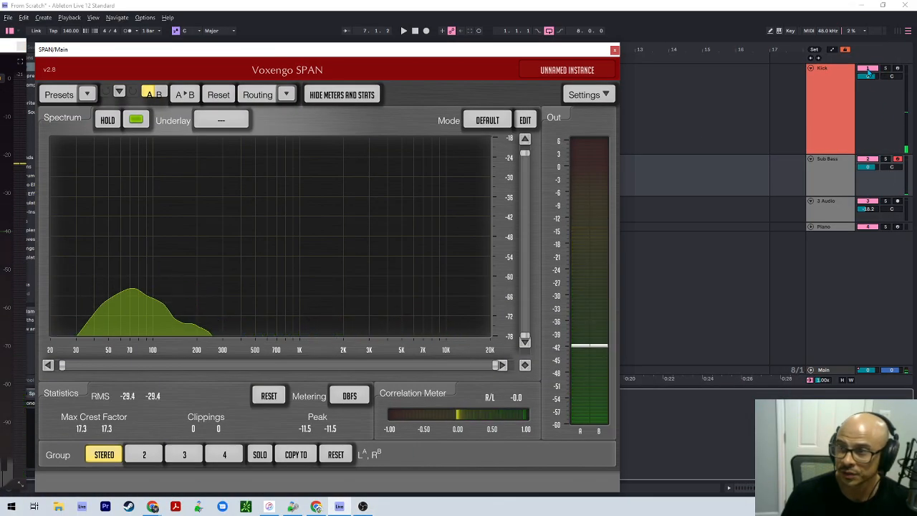
Solo the Sub Bass track, play it to check its filtered spectrum in SPAN, and close SPAN
left_click(868, 69)
left_click(868, 69)
left_click(884, 159)
key("space")
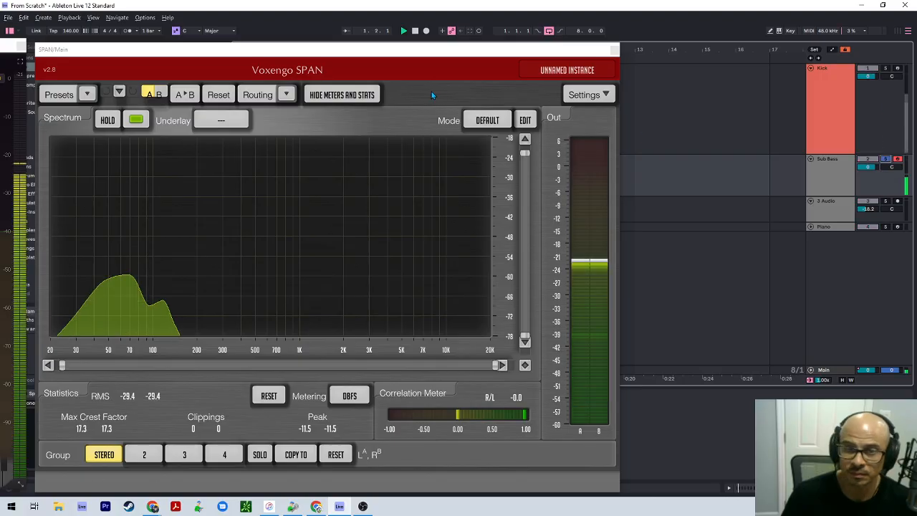
left_click_drag(398, 55, 589, 44)
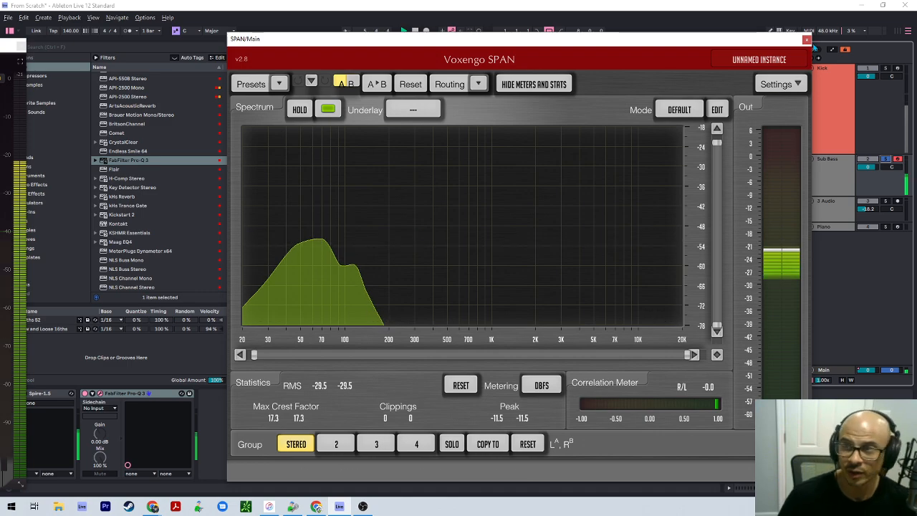
left_click(806, 40)
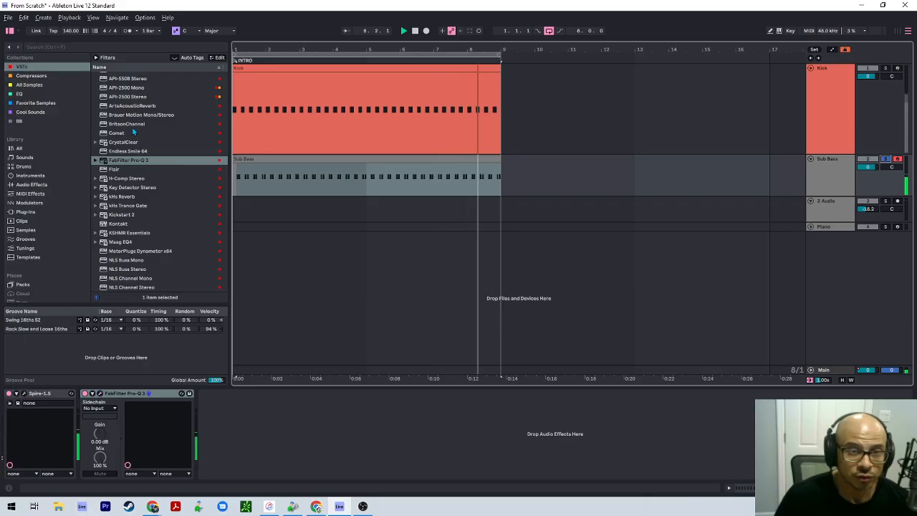
Find VUMT in the VSTs collection and add it after Pro-Q 3 on the Sub Bass track
scroll(116, 253, "down", 3)
scroll(116, 253, "down", 7)
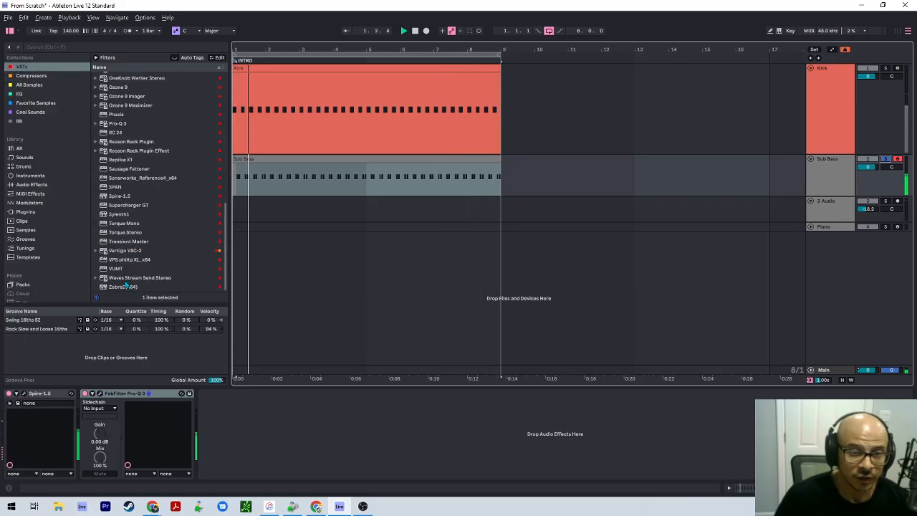
left_click_drag(116, 268, 252, 428)
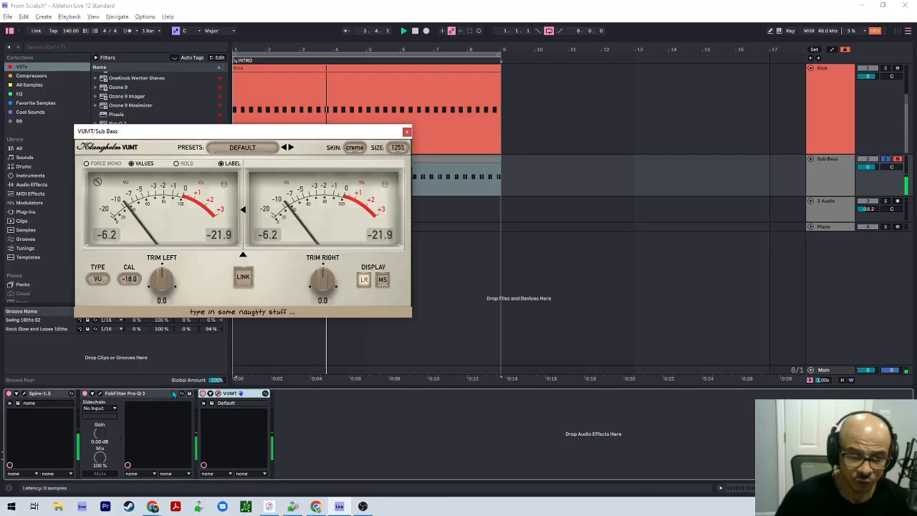
Place VUMT between Spire and Pro-Q 3 to read the level before the EQ, and return it to the end of the chain
left_click_drag(215, 394, 159, 398)
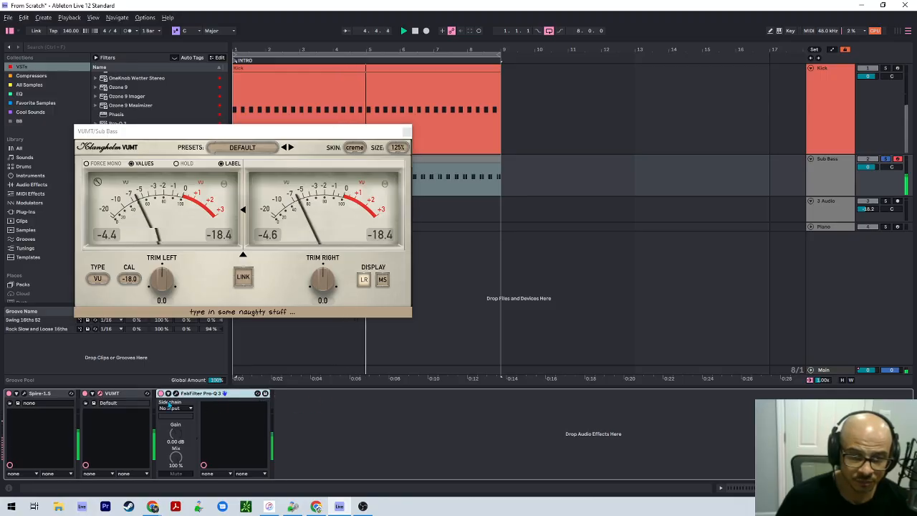
left_click(159, 396)
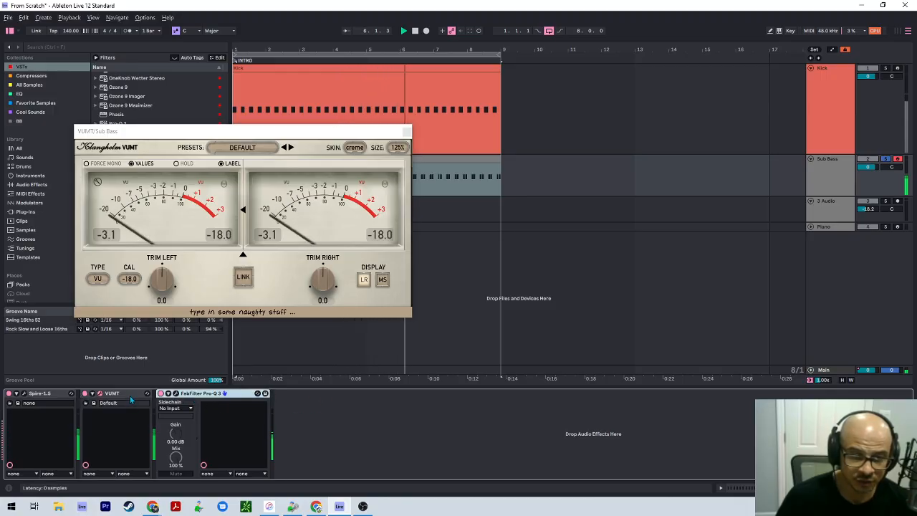
left_click(121, 394)
left_click(102, 394)
left_click(102, 394)
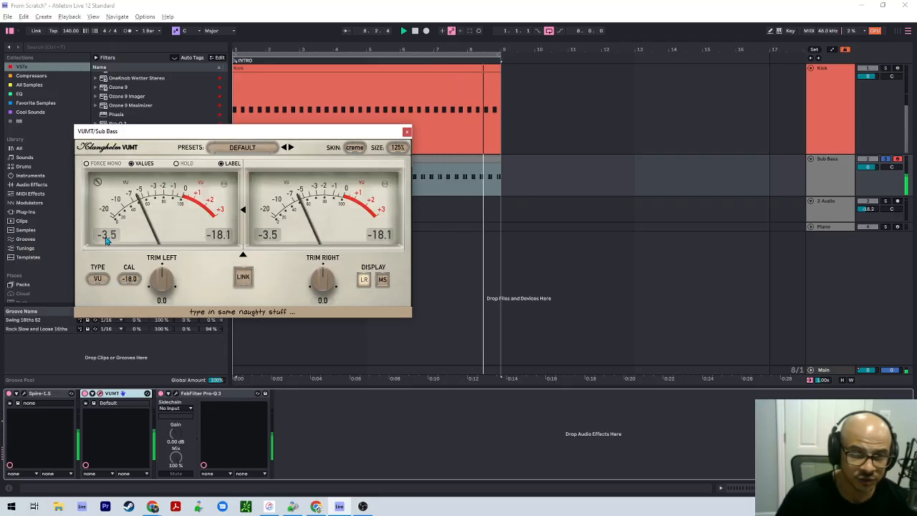
left_click(42, 394)
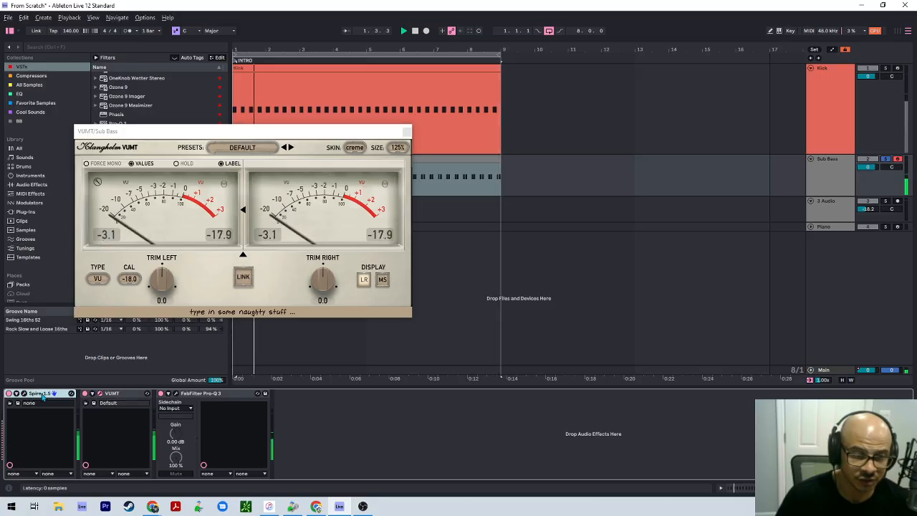
left_click(121, 401)
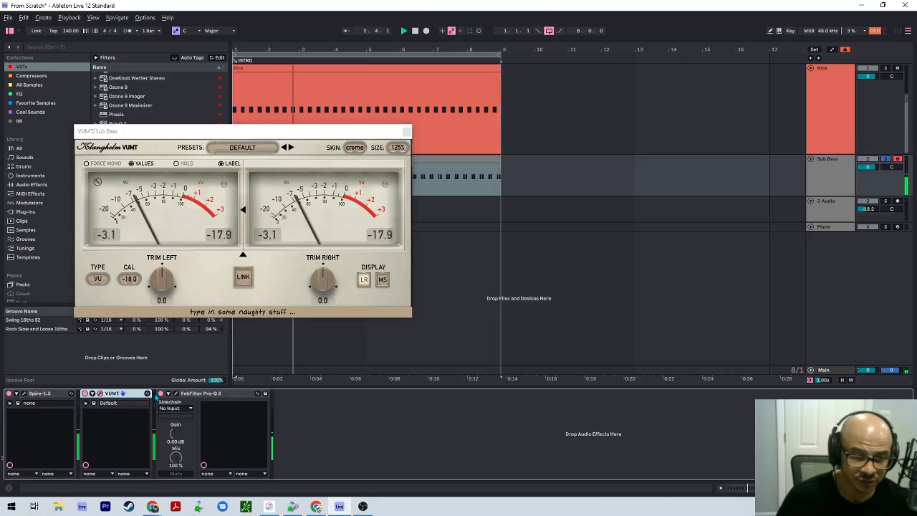
left_click_drag(131, 398, 212, 404)
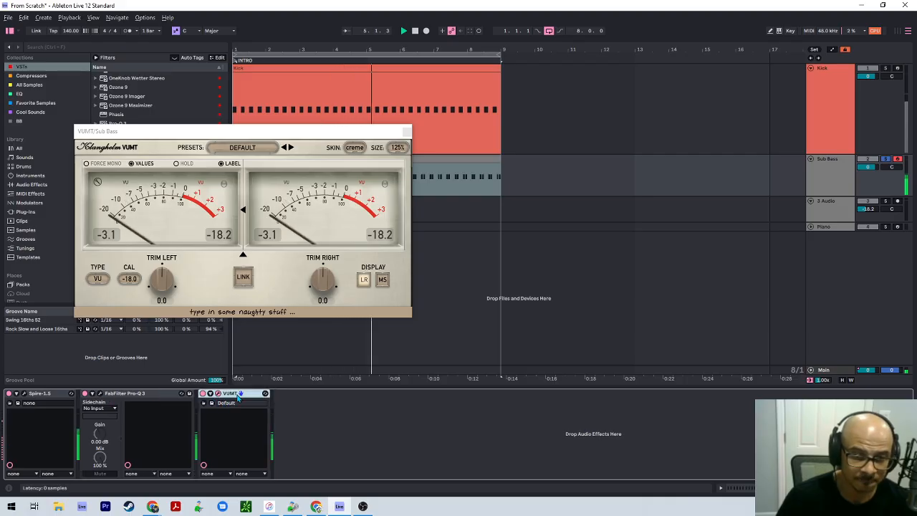
Move the VUMT window off the browser and insert BritsonChannel between Pro-Q 3 and VUMT on the Sub Bass track
left_click(171, 400)
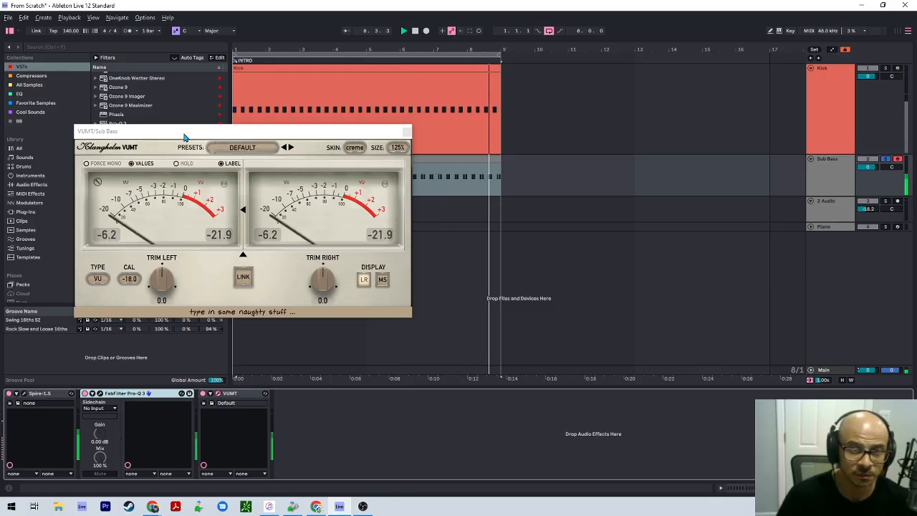
left_click_drag(184, 136, 453, 111)
scroll(129, 175, "up", 5)
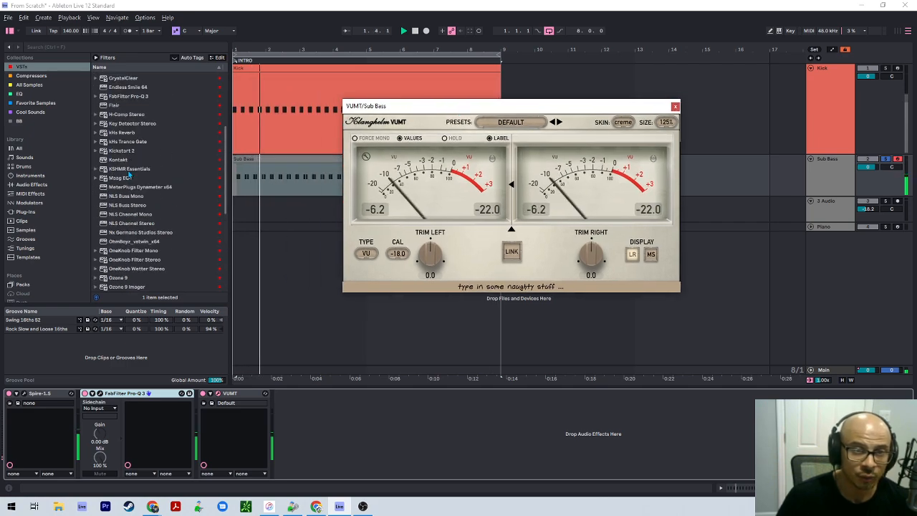
scroll(129, 174, "up", 5)
left_click(247, 412)
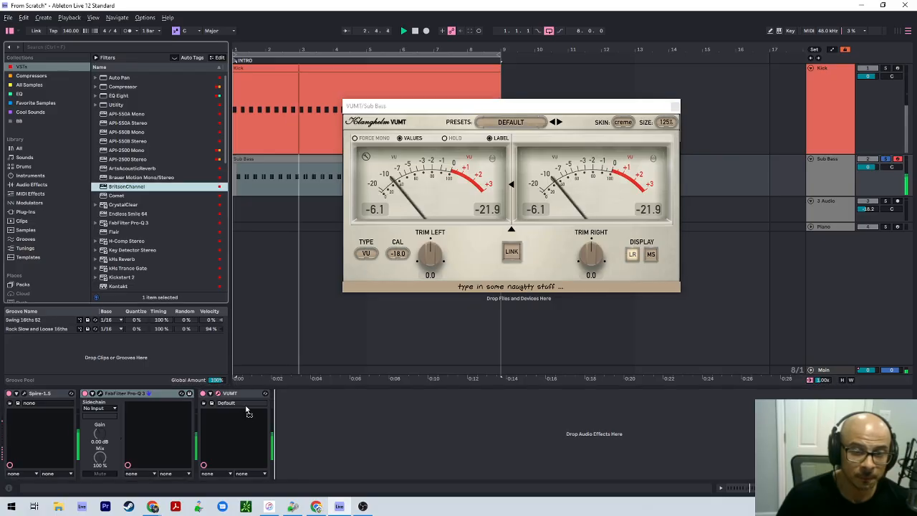
left_click_drag(247, 409, 206, 416)
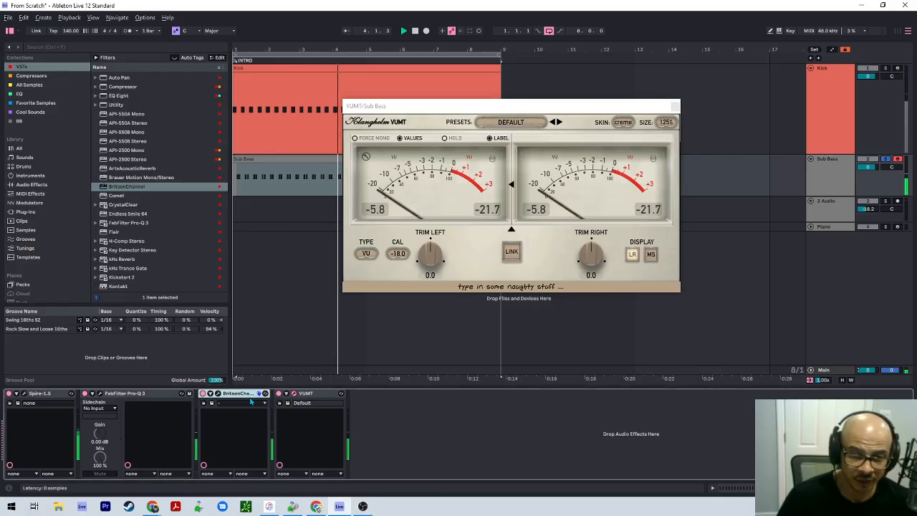
Open BritsonChannel beside VUMT, raise its fader to about 5.7 dB to bring the sub bass near 0 VU, and close its editor
left_click(307, 397)
left_click(219, 393)
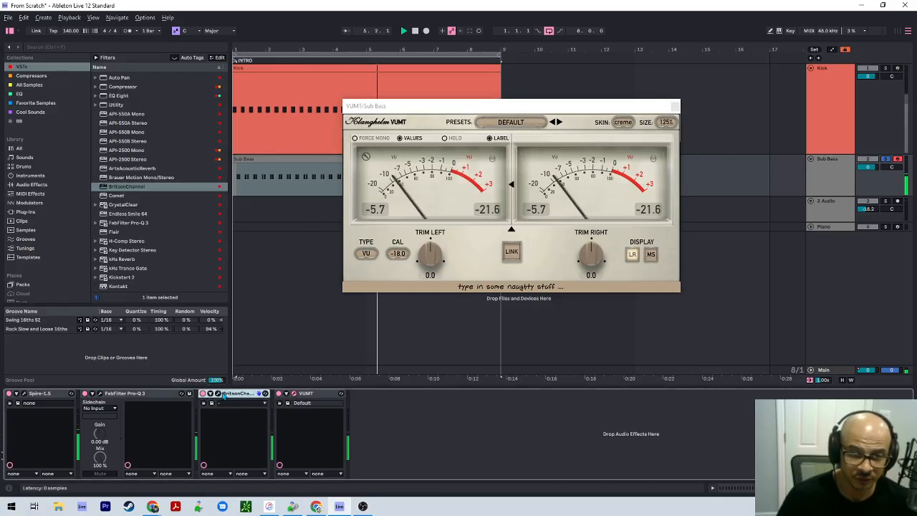
left_click_drag(421, 131, 229, 137)
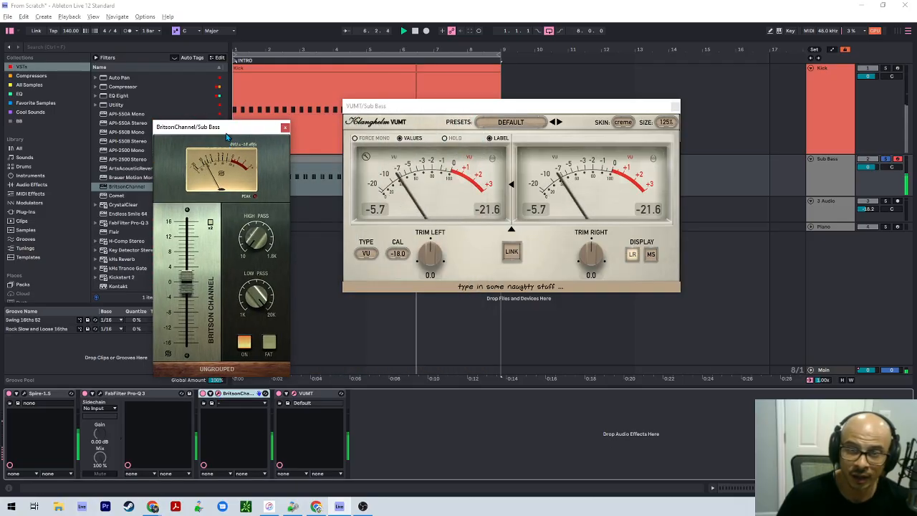
left_click_drag(185, 275, 185, 267)
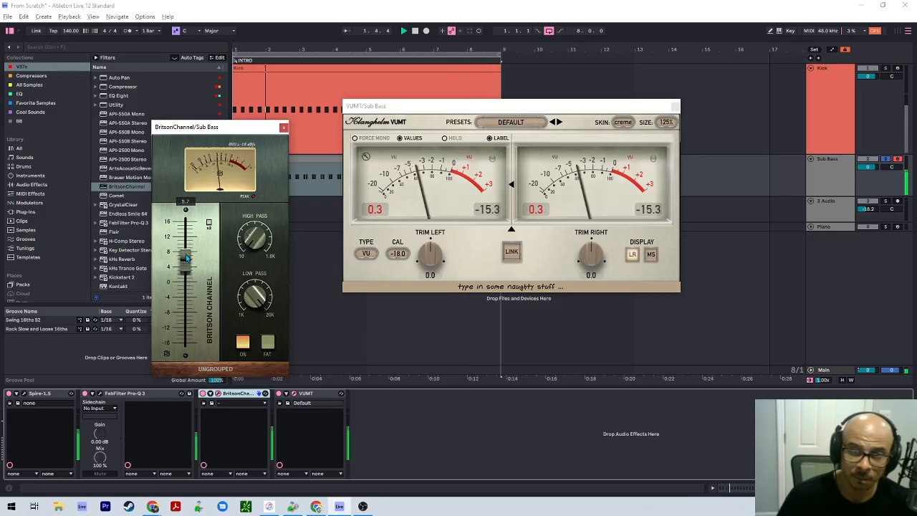
left_click(393, 208)
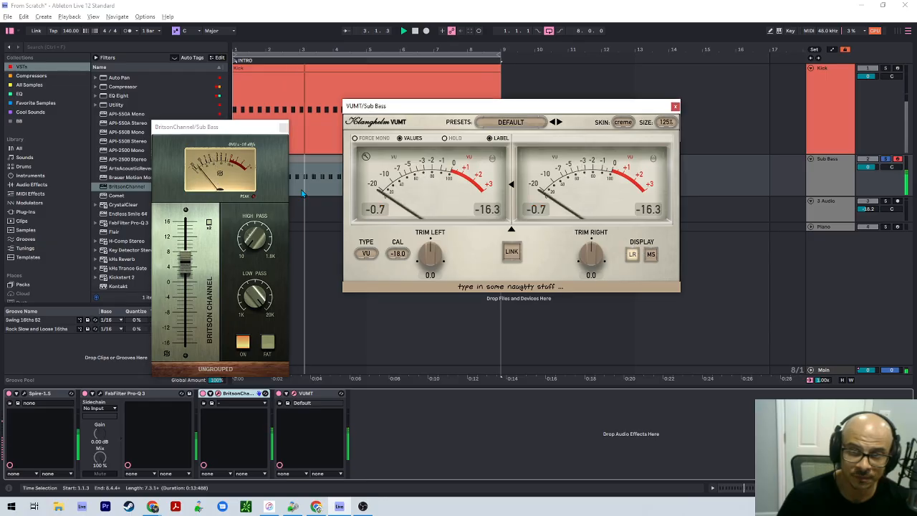
left_click_drag(185, 268, 184, 261)
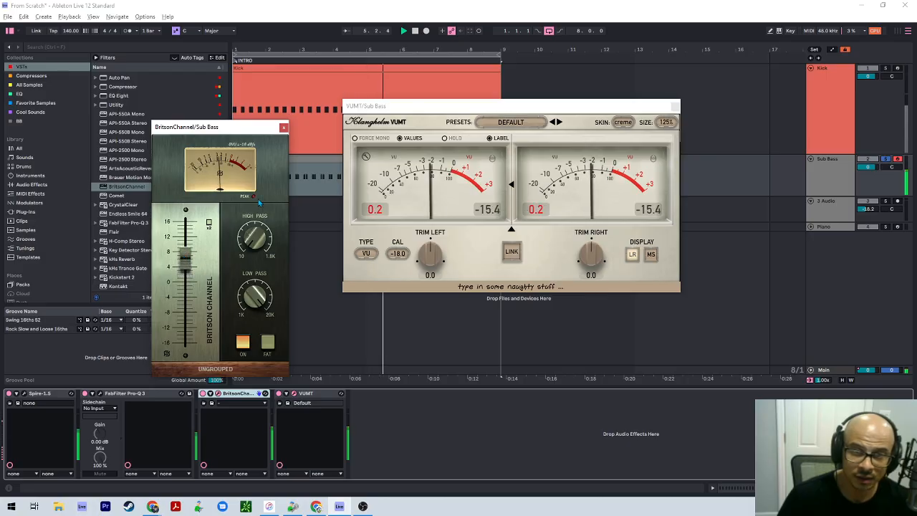
left_click_drag(185, 262, 185, 263)
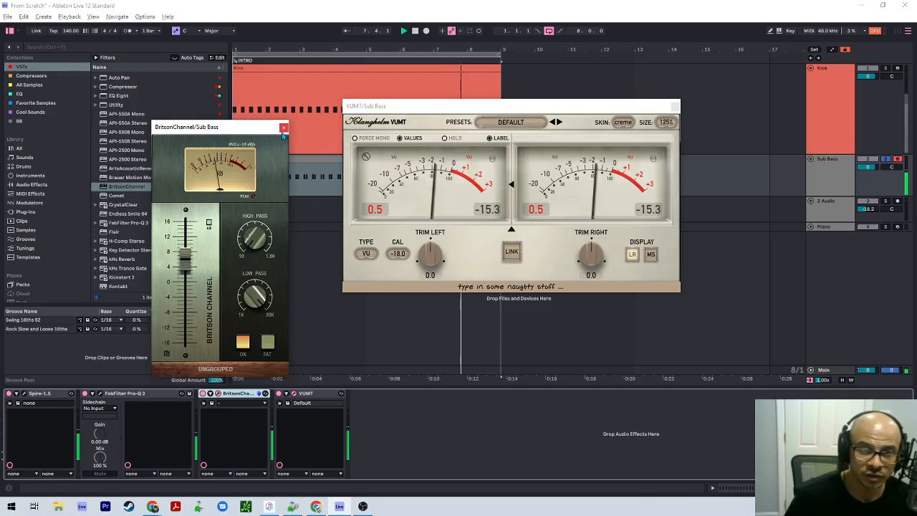
left_click(283, 127)
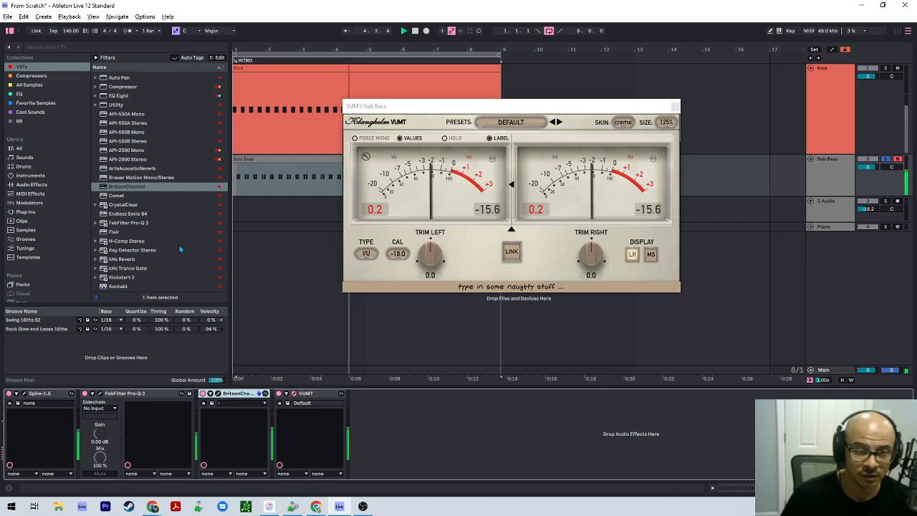
Add Ableton's Compressor from the VSTs collection between BritsonChannel and VUMT on the Sub Bass track
scroll(140, 197, "up", 1)
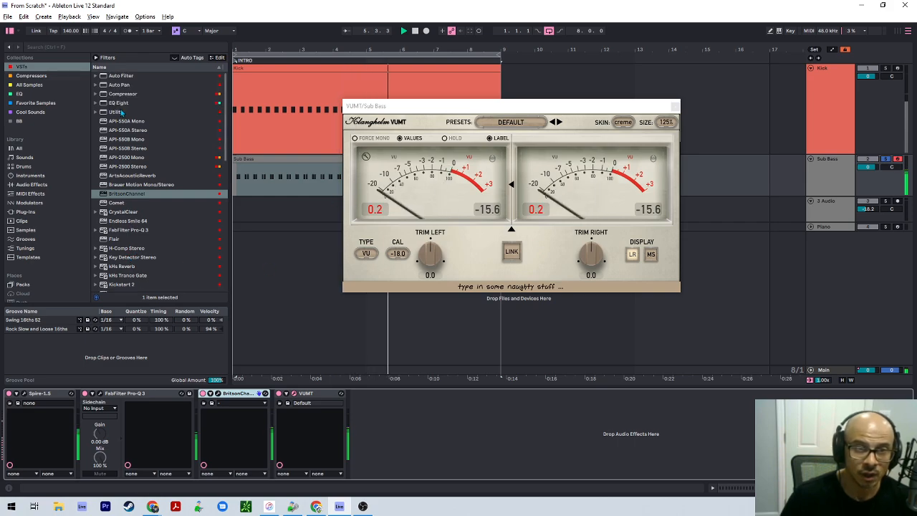
scroll(140, 215, "down", 4)
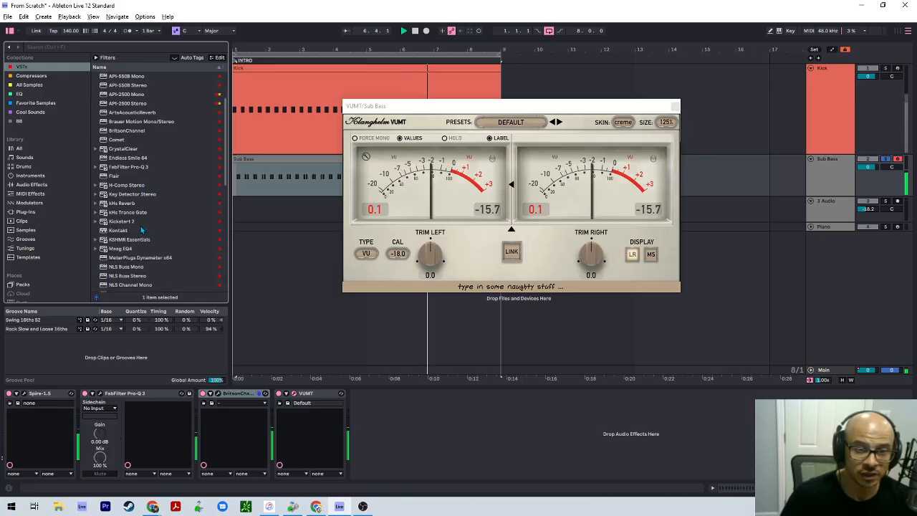
scroll(152, 187, "up", 4)
left_click_drag(136, 98, 280, 432)
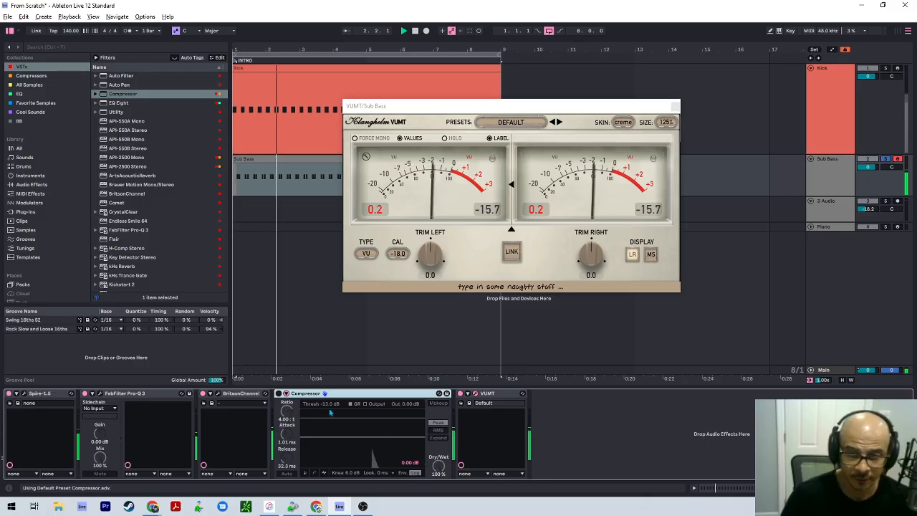
Replace Ableton's Compressor on the Sub Bass track with Vertigo VSC-2 from the VSTs collection, placed between BritsonChannel and VUMT
scroll(118, 269, "down", 10)
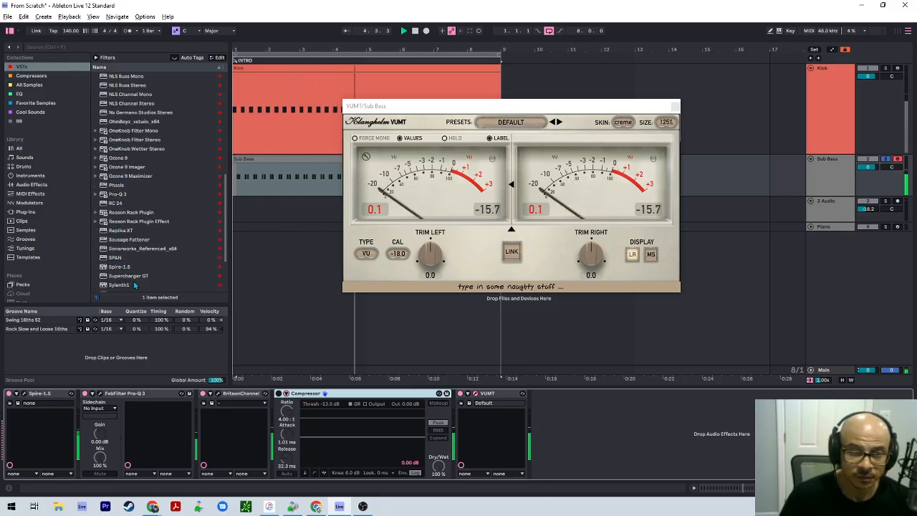
scroll(121, 266, "down", 2)
scroll(146, 259, "down", 2)
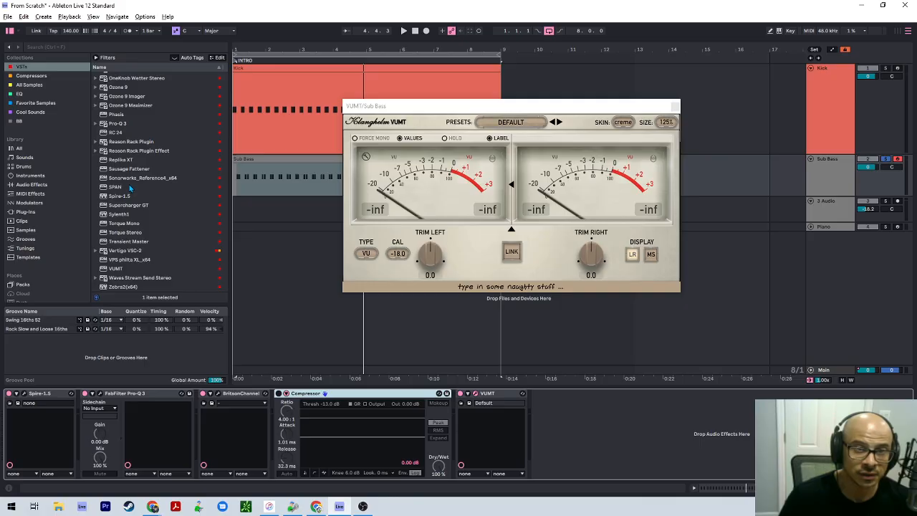
scroll(130, 186, "up", 3)
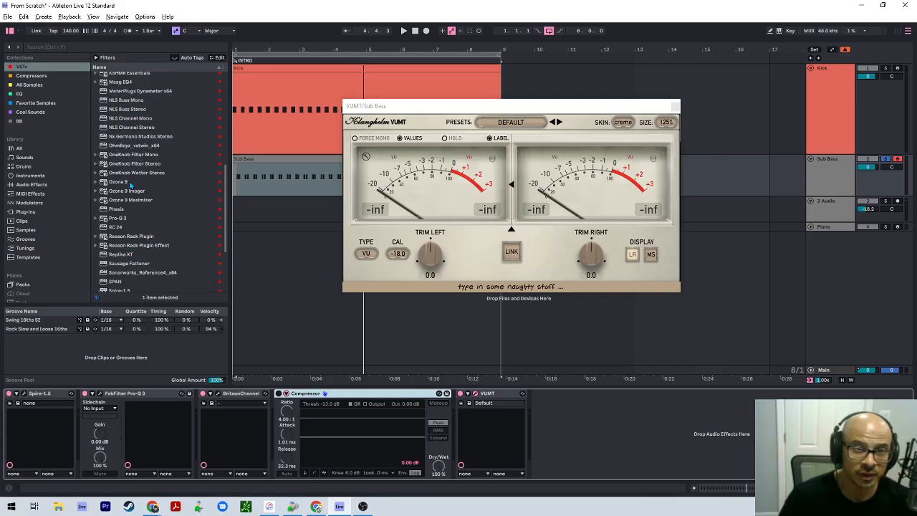
scroll(136, 187, "down", 3)
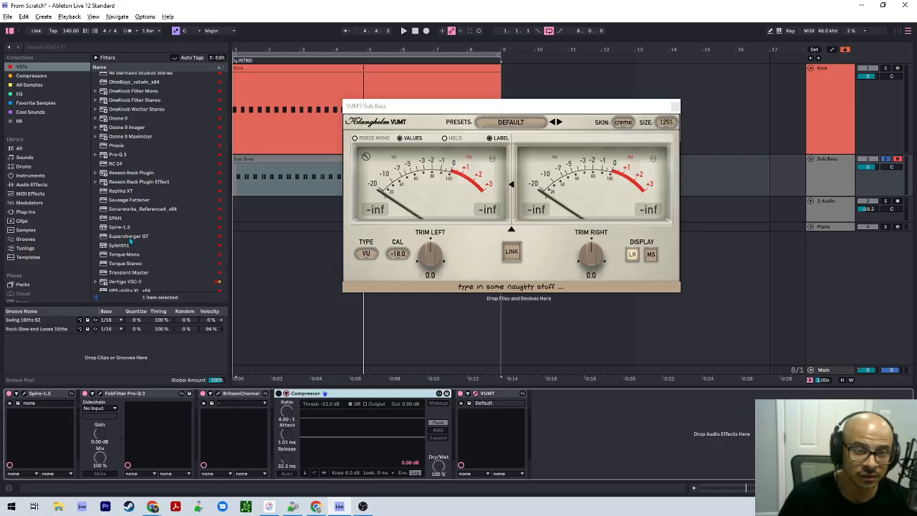
left_click_drag(125, 282, 306, 407)
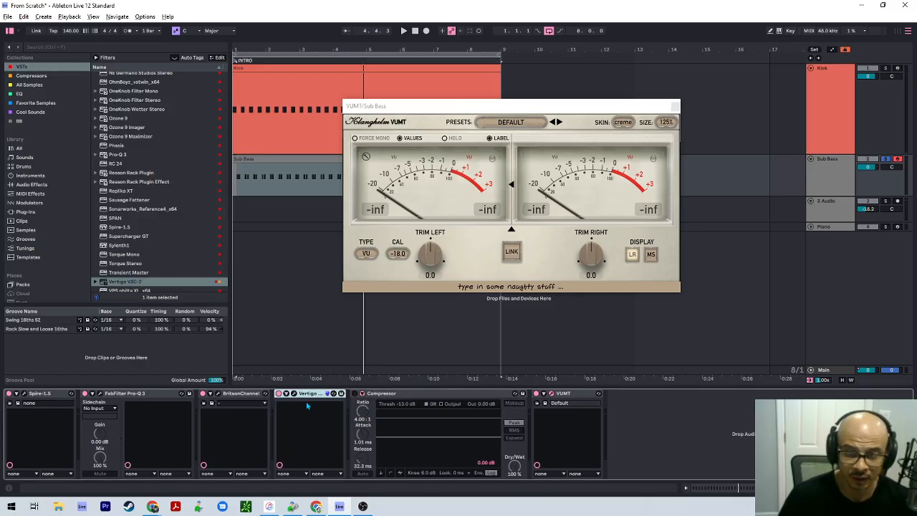
right_click(382, 393)
left_click(330, 371)
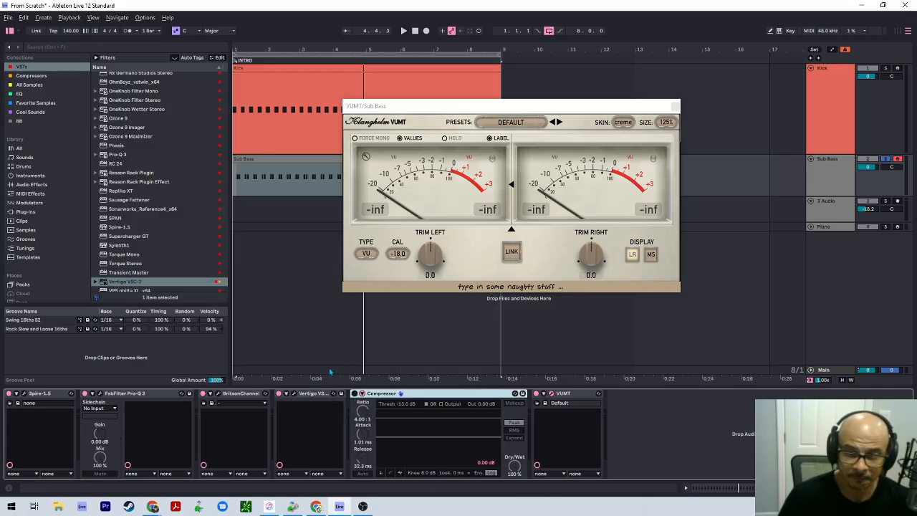
key("Delete")
Open the Vertigo VSC-2 editor, start playback, and arrange its window beside VUMT so both meters can be read
left_click(294, 394)
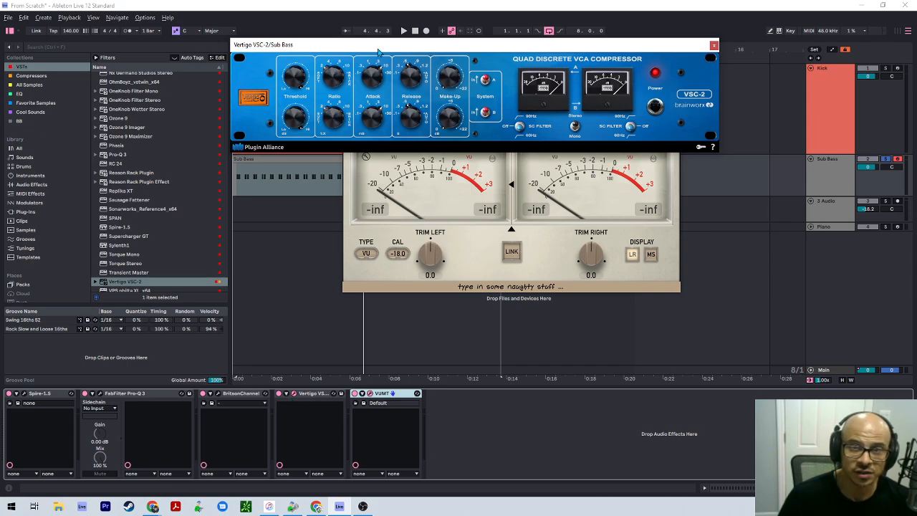
left_click_drag(378, 52, 187, 109)
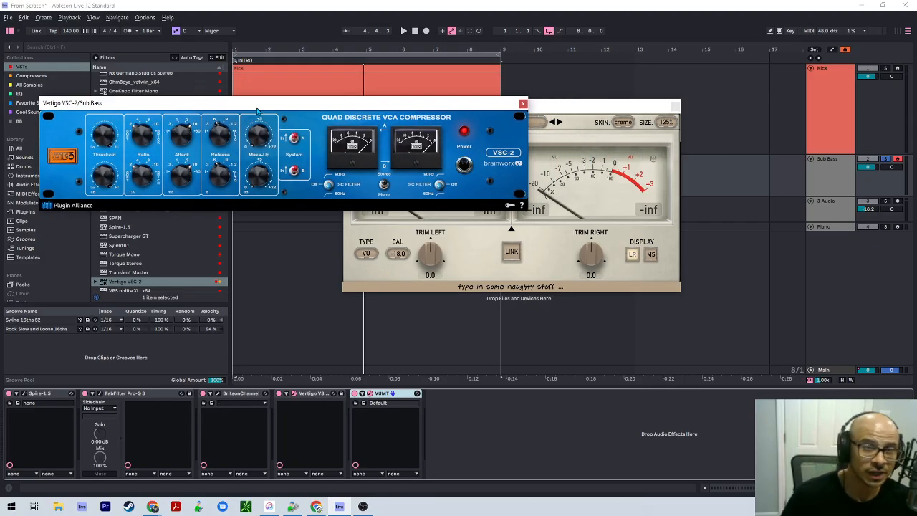
left_click_drag(257, 110, 333, 125)
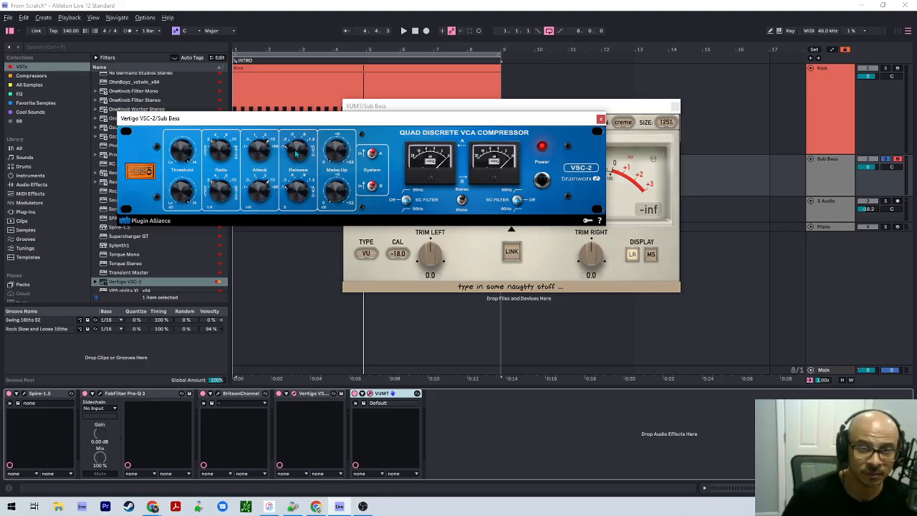
key("space")
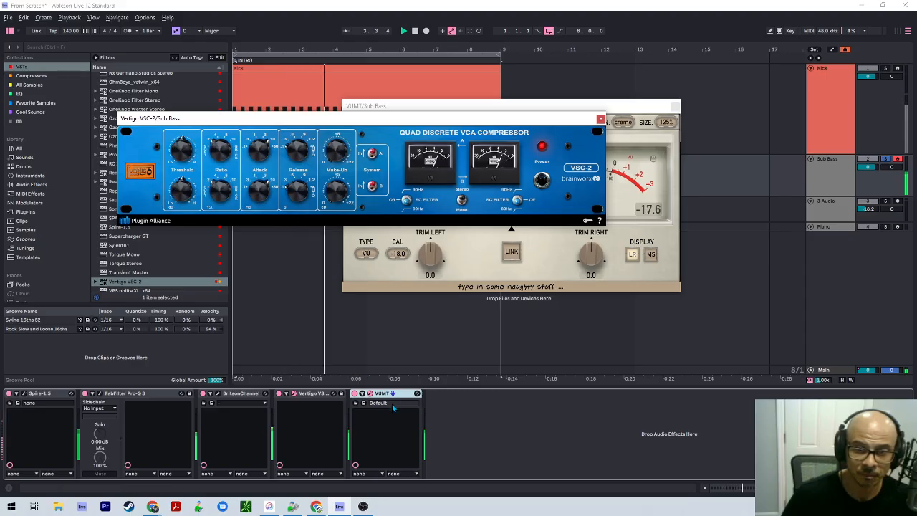
left_click_drag(434, 119, 340, 120)
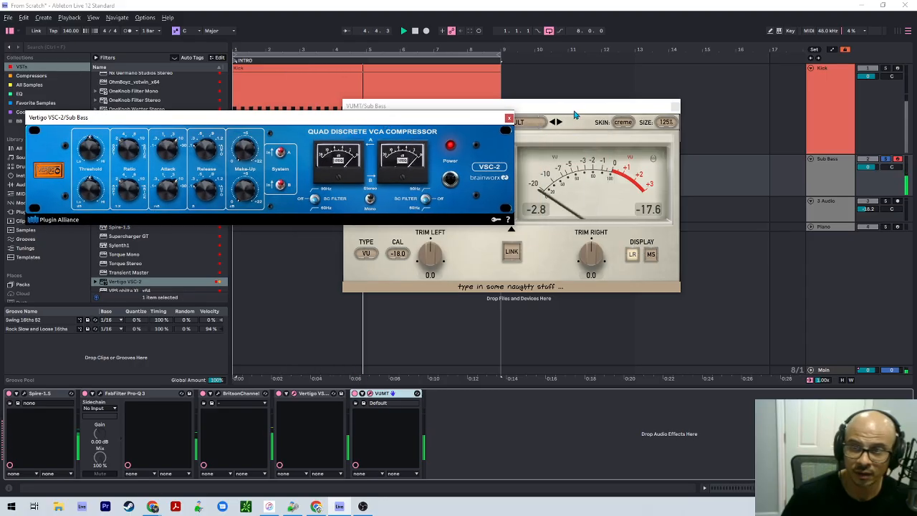
left_click_drag(575, 115, 668, 119)
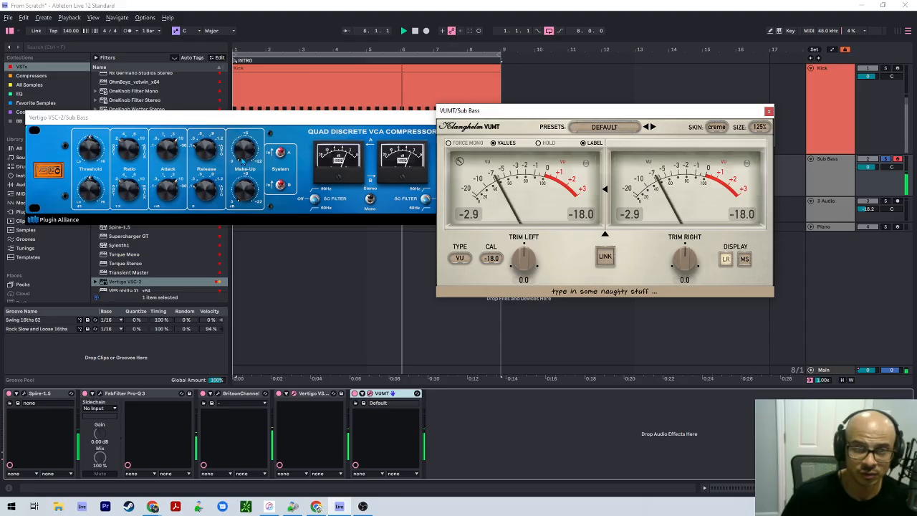
Raise the VSC-2 make-up gain to bring the sub bass near 0 VU, stop playback, and close both plug-in windows
left_click(242, 161)
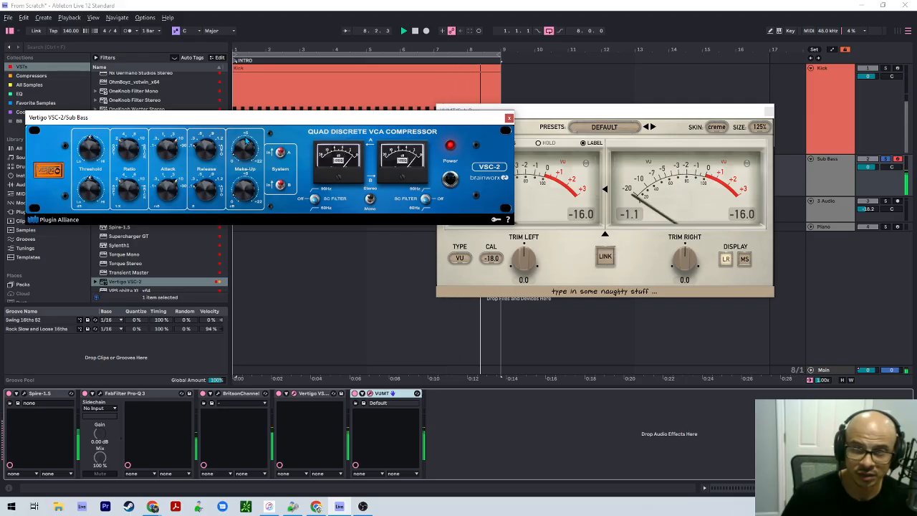
left_click(525, 220)
left_click(411, 118)
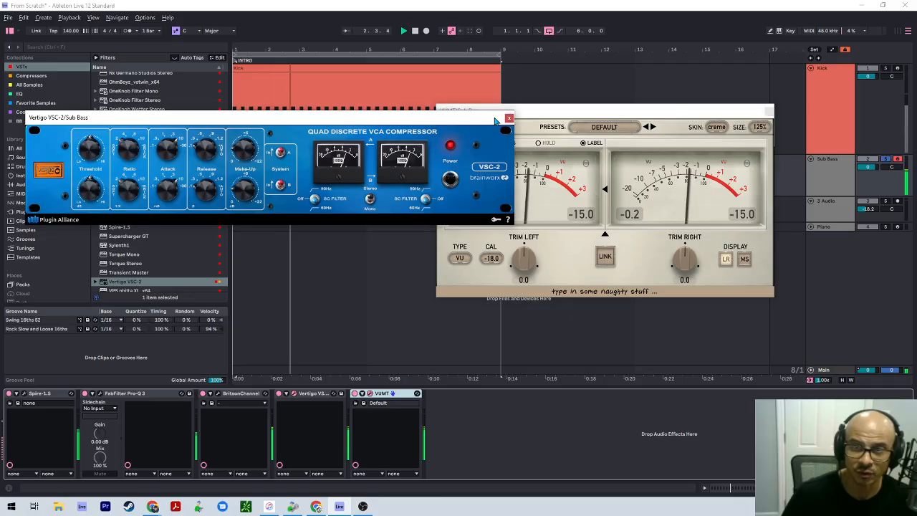
left_click(509, 118)
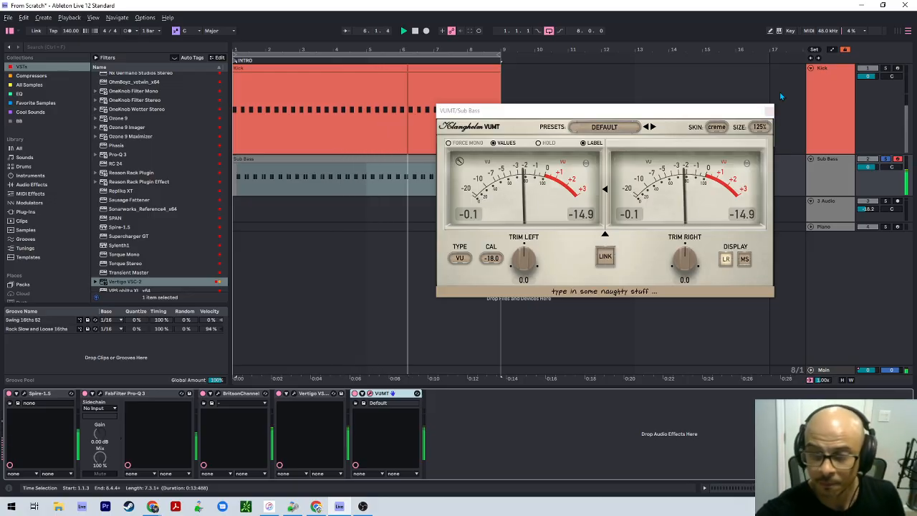
key("space")
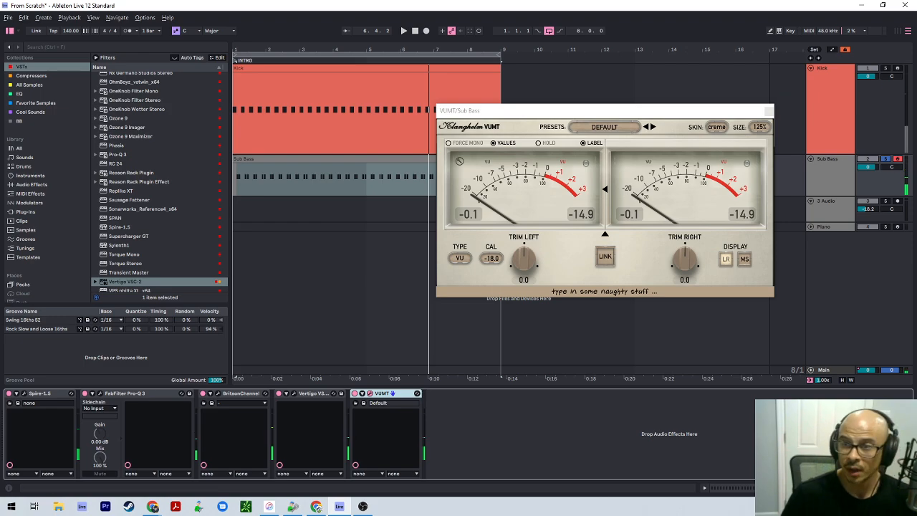
left_click(768, 111)
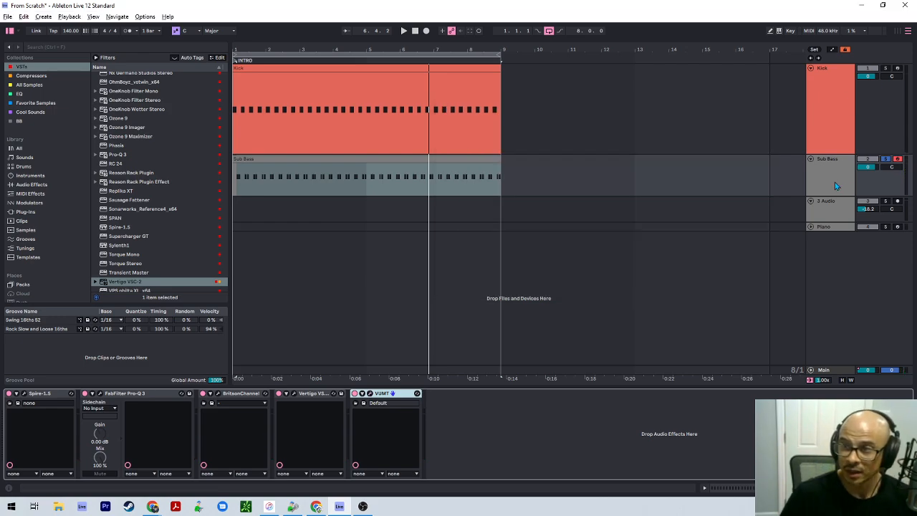
Solo the Kick together with the Sub Bass and play both tracks to hear how they combine
left_click(826, 182)
scroll(133, 187, "down", 2)
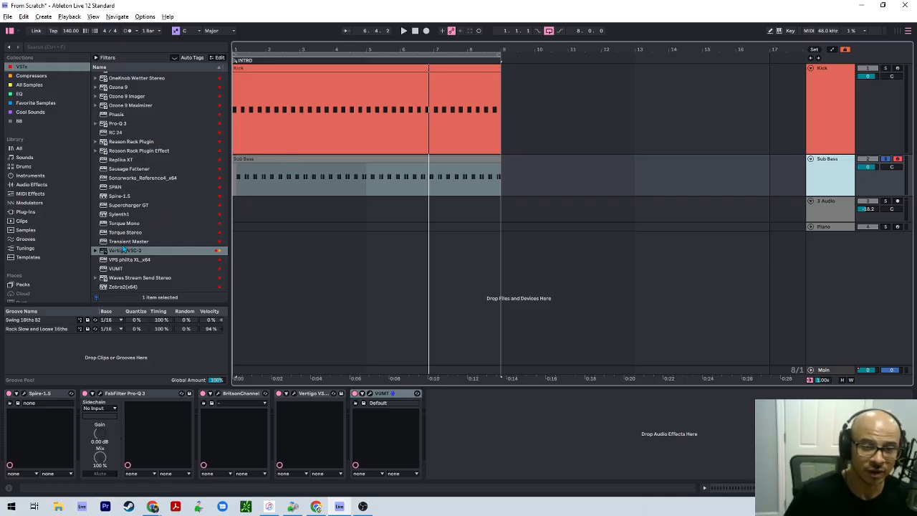
scroll(150, 147, "up", 15)
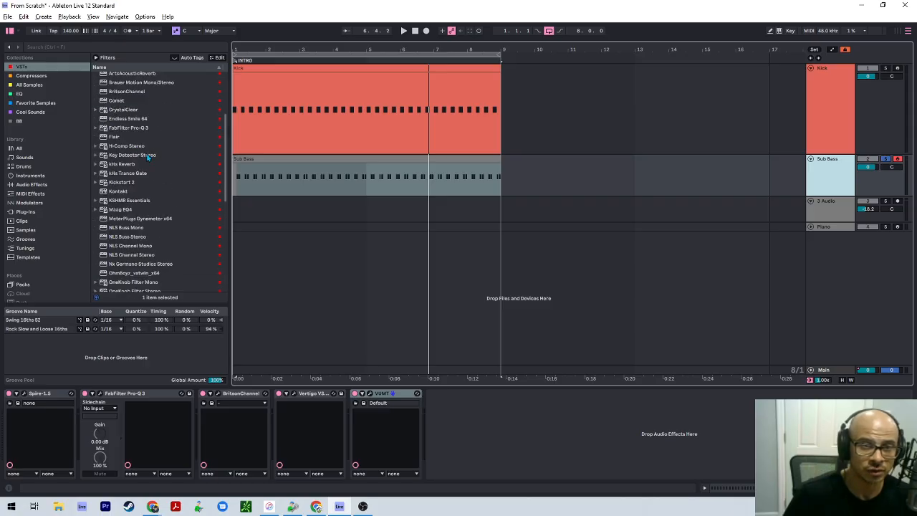
key("space")
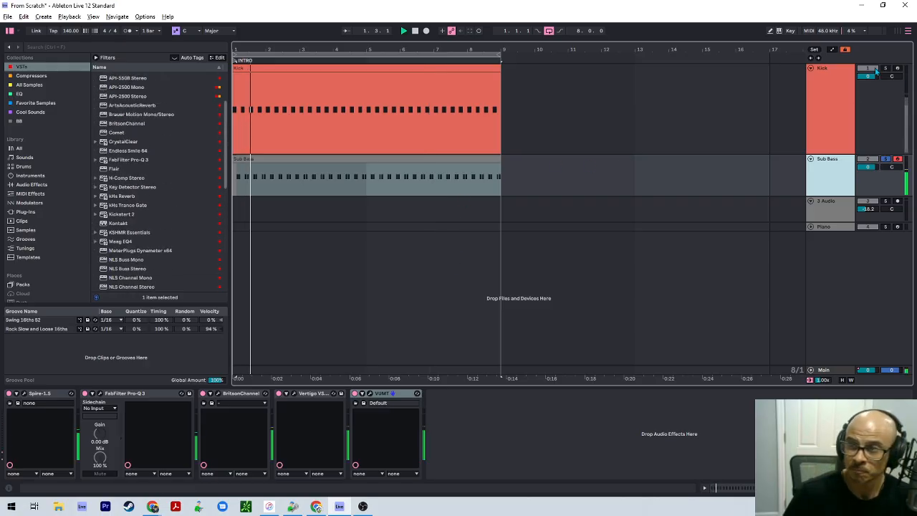
left_click(885, 69, "ctrl")
key("space")
key("space")
left_click(823, 183)
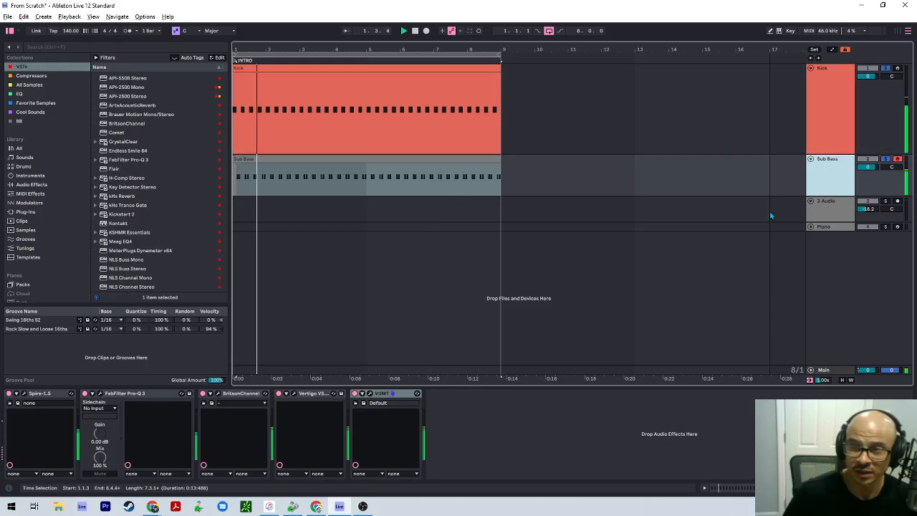
Open SPAN on the Main track and play the Kick soloed alone to examine its spectrum
left_click(831, 228)
left_click(828, 210)
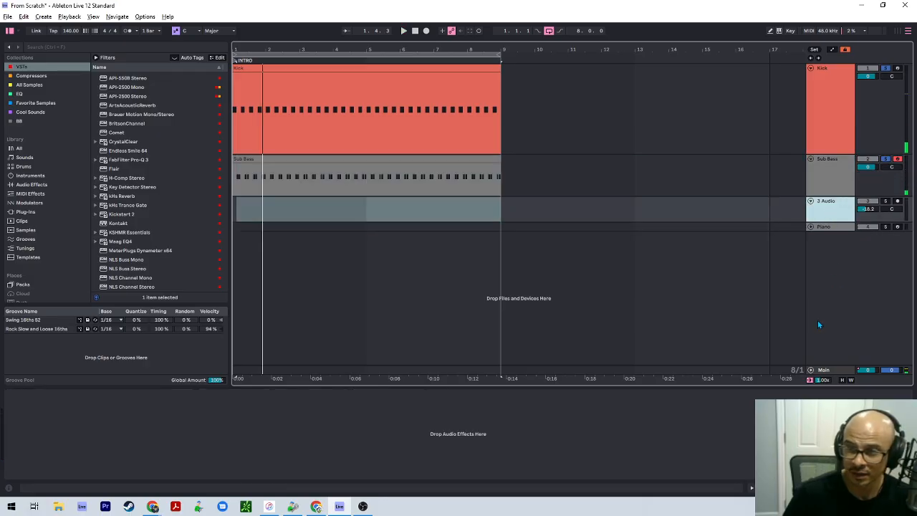
left_click(825, 372)
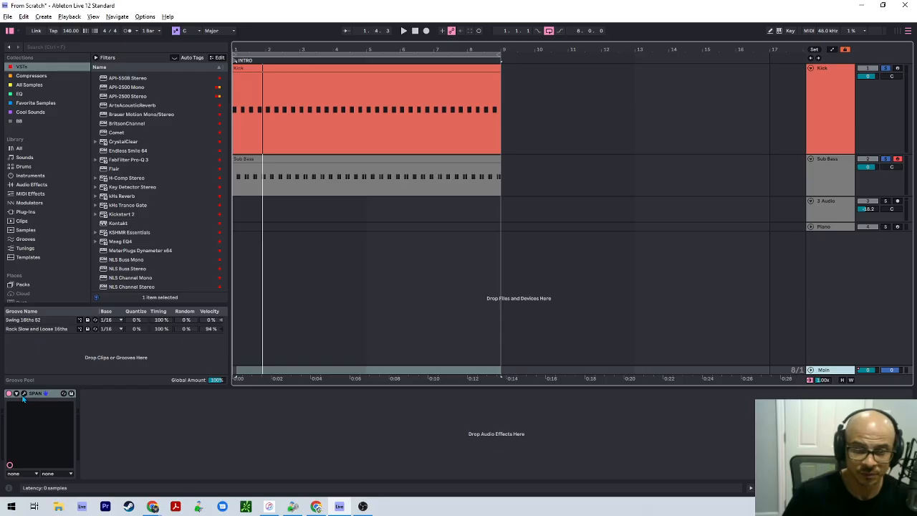
left_click(24, 394)
left_click(888, 68)
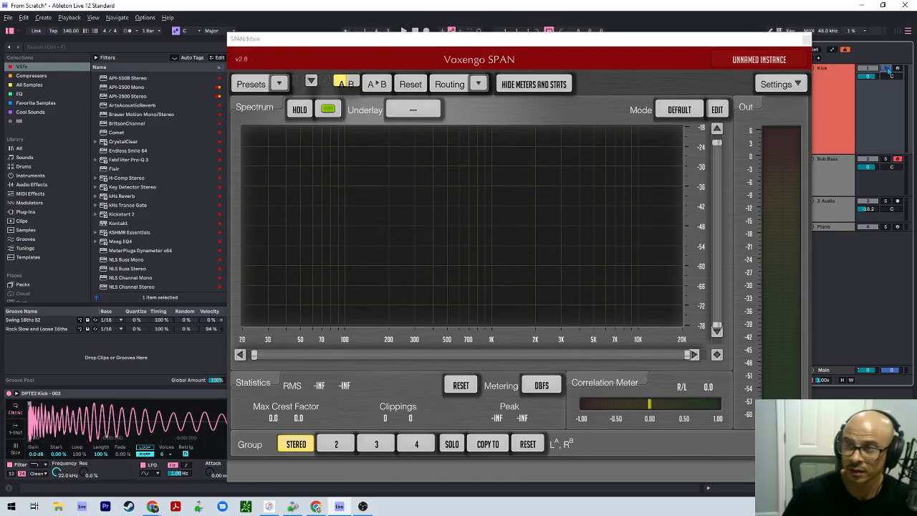
key("space")
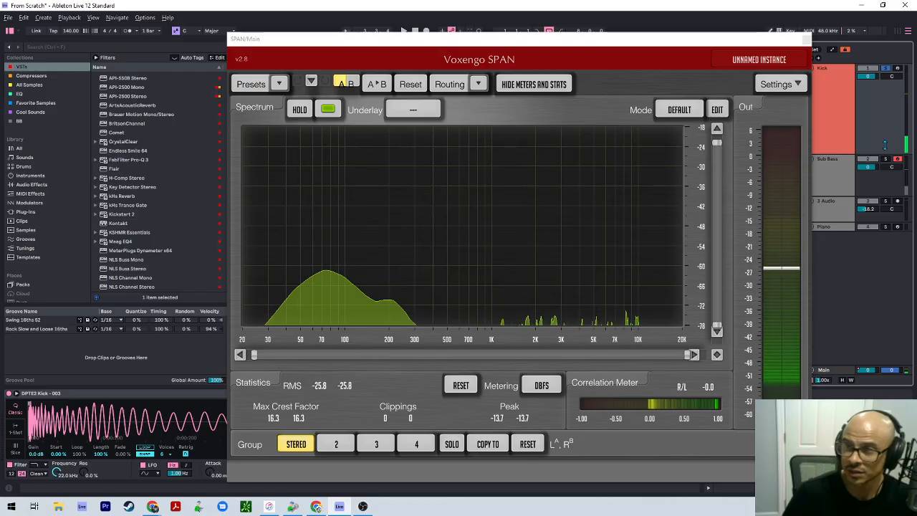
Switch the solo from the Kick to the Sub Bass and move the SPAN window off the arrangement
left_click(887, 159)
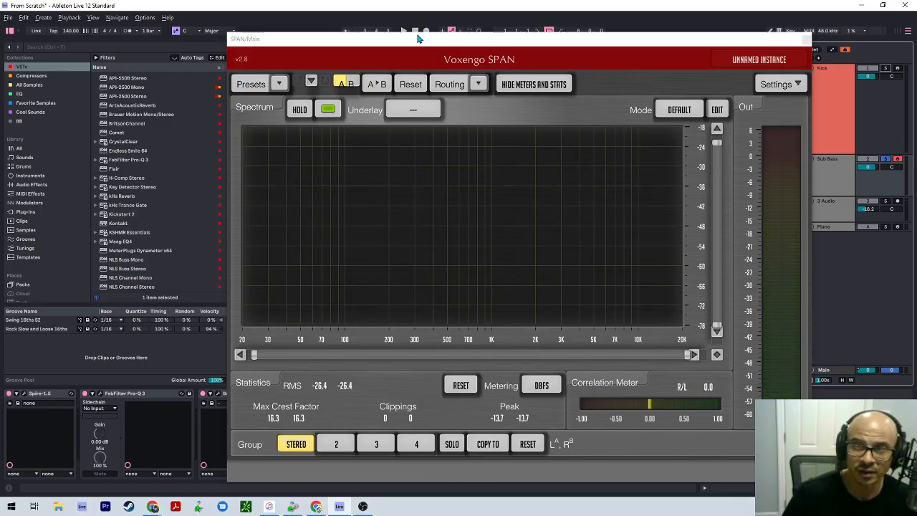
left_click_drag(409, 40, 338, 62)
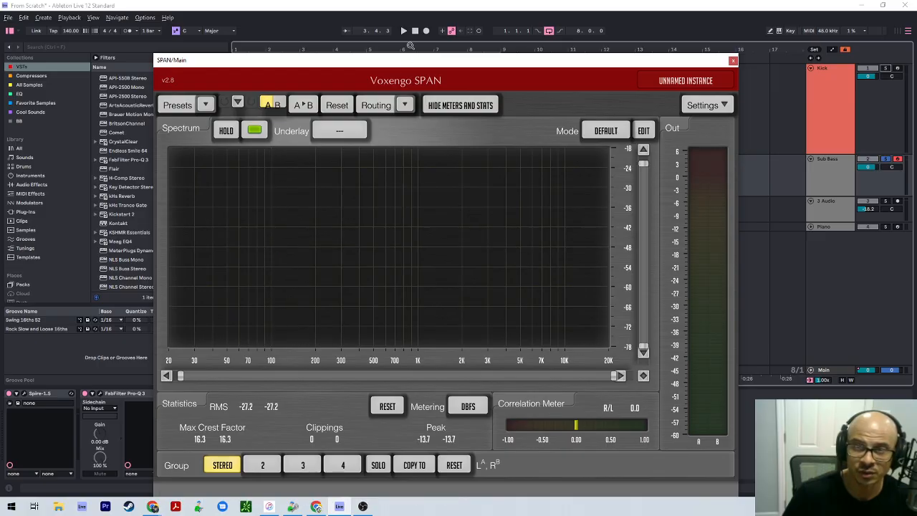
left_click_drag(398, 60, 0, 67)
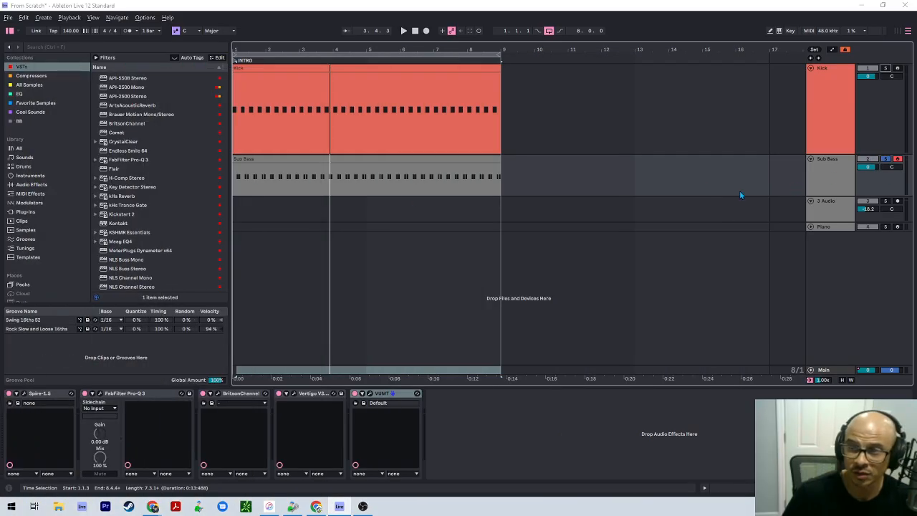
Add Kickstart 2 from the VSTs collection after VUMT at the end of the Sub Bass chain
left_click(854, 169)
left_click_drag(868, 170, 868, 173)
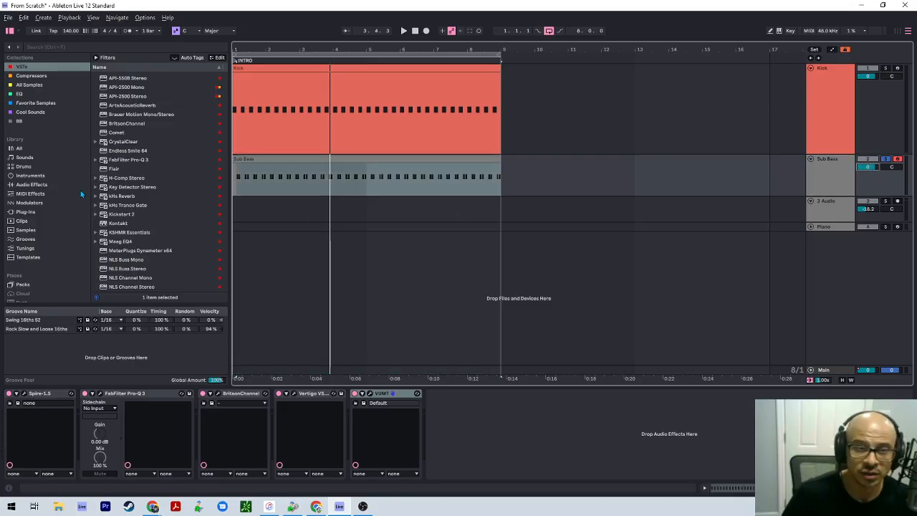
left_click(116, 215)
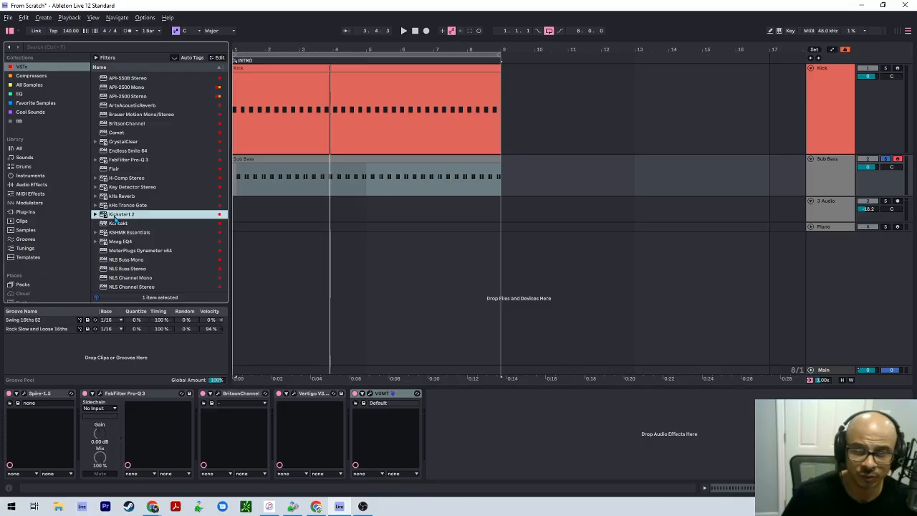
left_click_drag(425, 426, 452, 423)
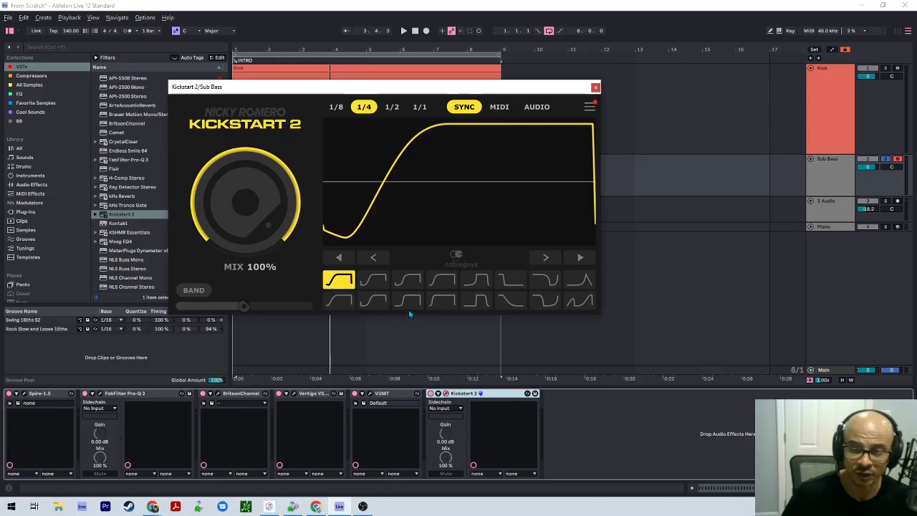
Choose the fifth ducking curve in Kickstart 2's first row at 1/4 sync, close its editor, and audition the sub bass
left_click(478, 281)
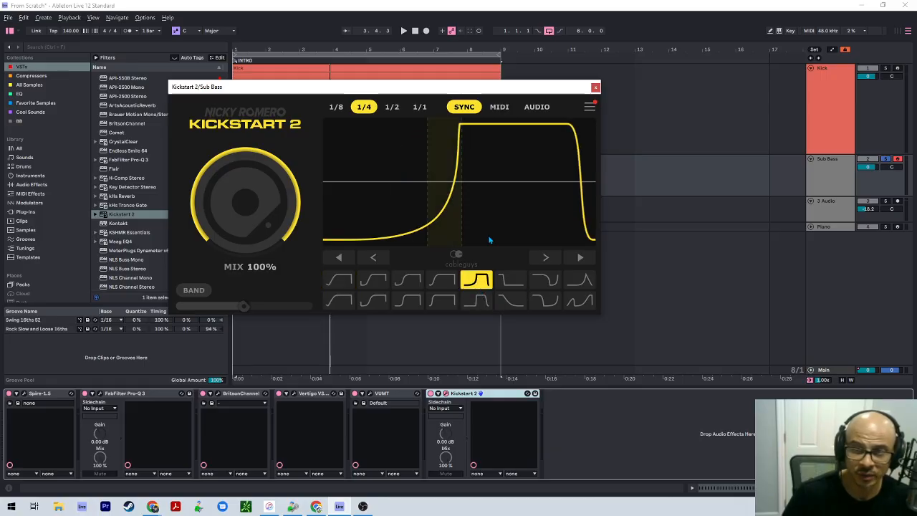
key("space")
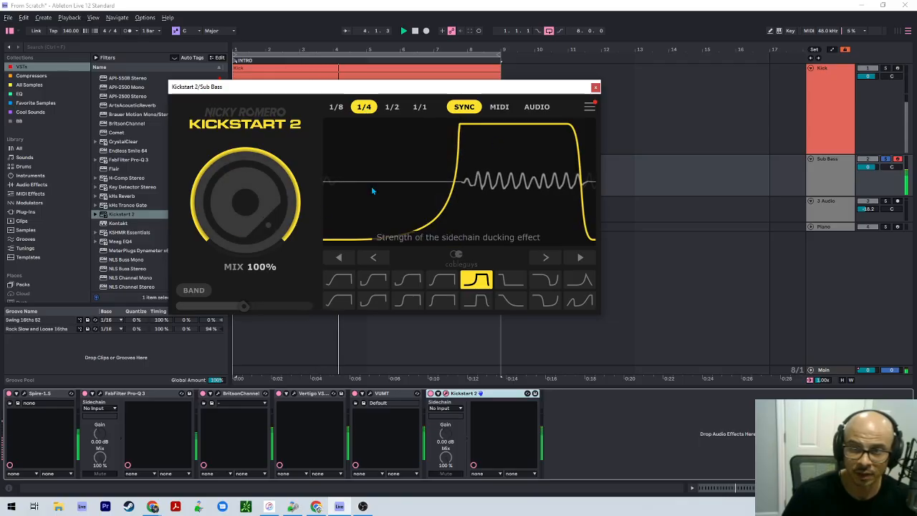
left_click(595, 87)
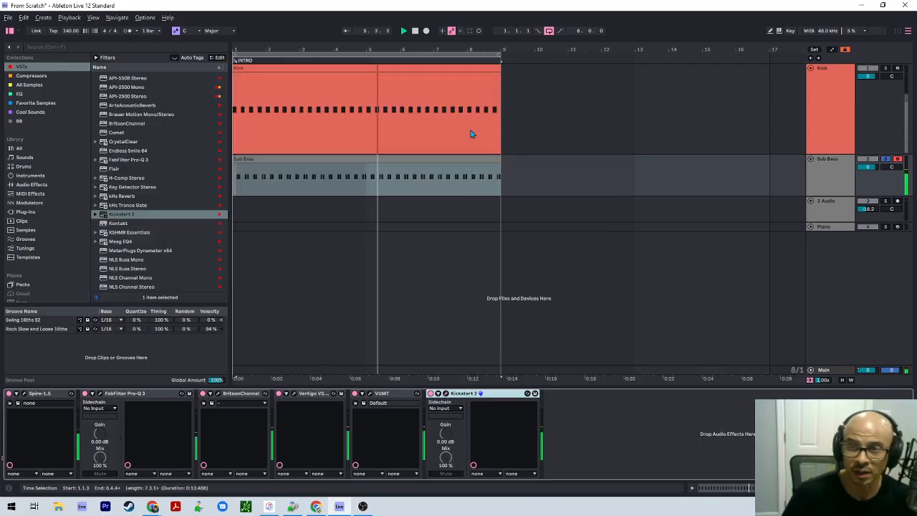
key("space")
key("space")
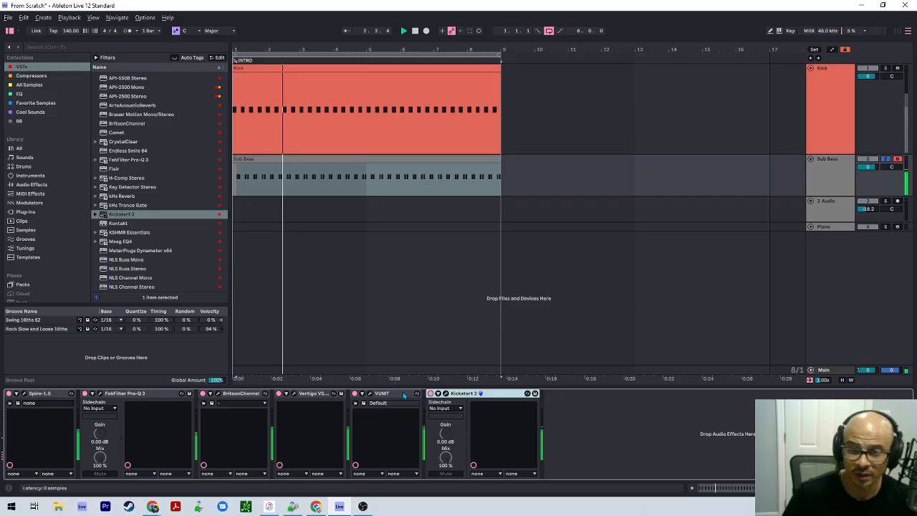
Lower the Sub Bass track volume to -6.1 dB and restart playback
left_click(821, 175)
left_click(873, 167)
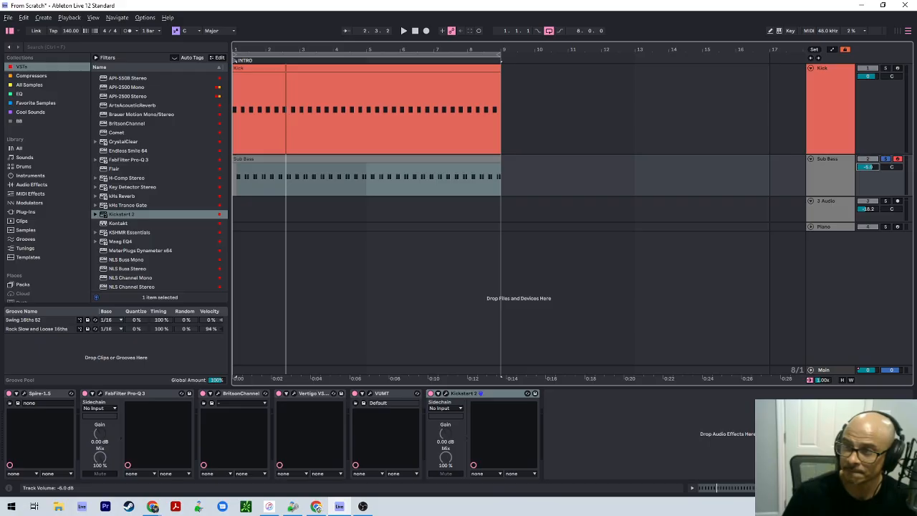
key("space")
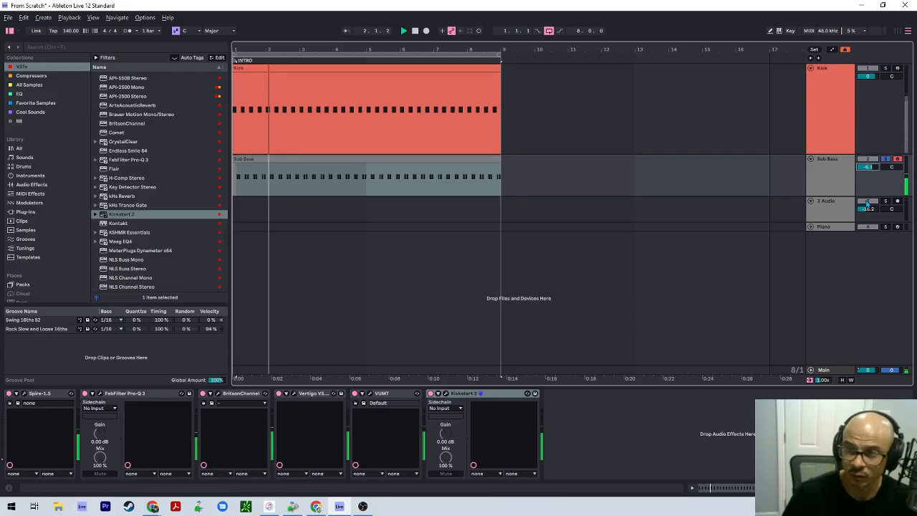
Open SPAN on the Main track, examine the Sub Bass spectrum, solo the Kick alongside it, and close the analyzer
left_click(823, 370)
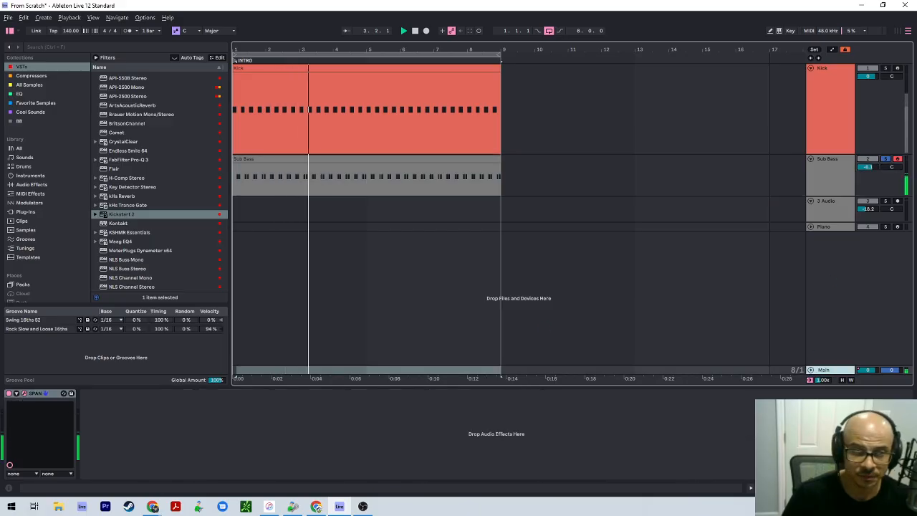
left_click(25, 394)
left_click_drag(241, 81, 543, 32)
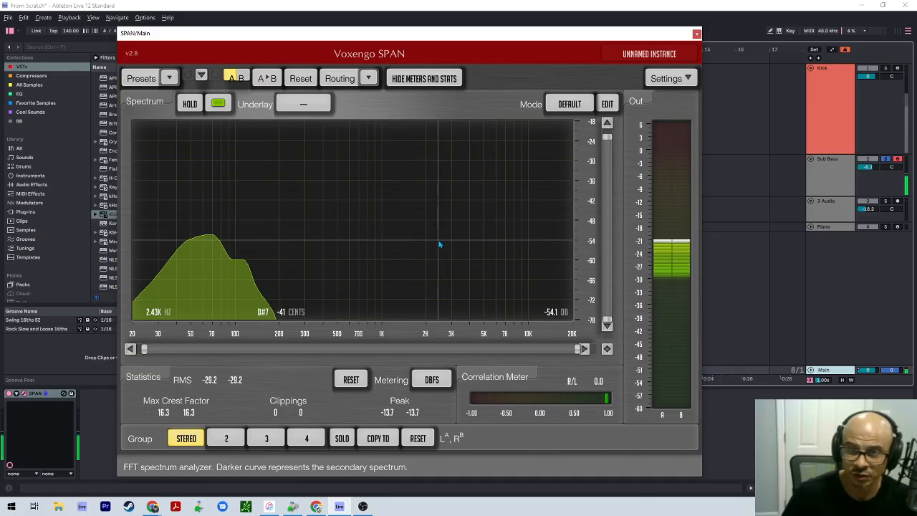
left_click(887, 71)
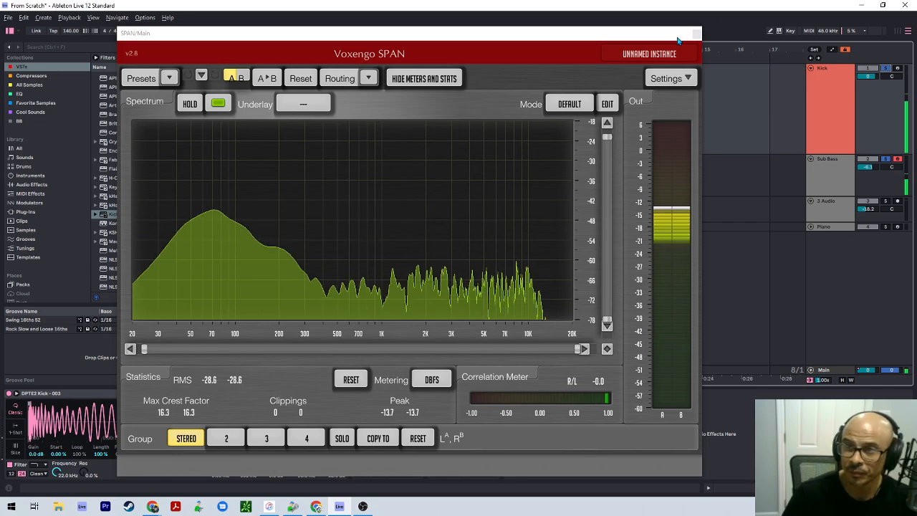
left_click_drag(675, 35, 0, 80)
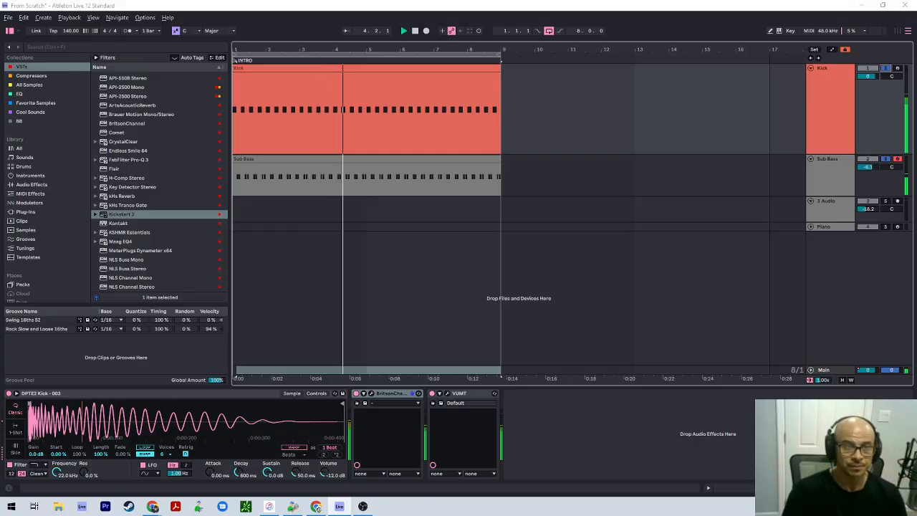
Set the Sub Bass track volume to -4.0 dB against the soloed Kick and replay from the start
left_click(864, 168)
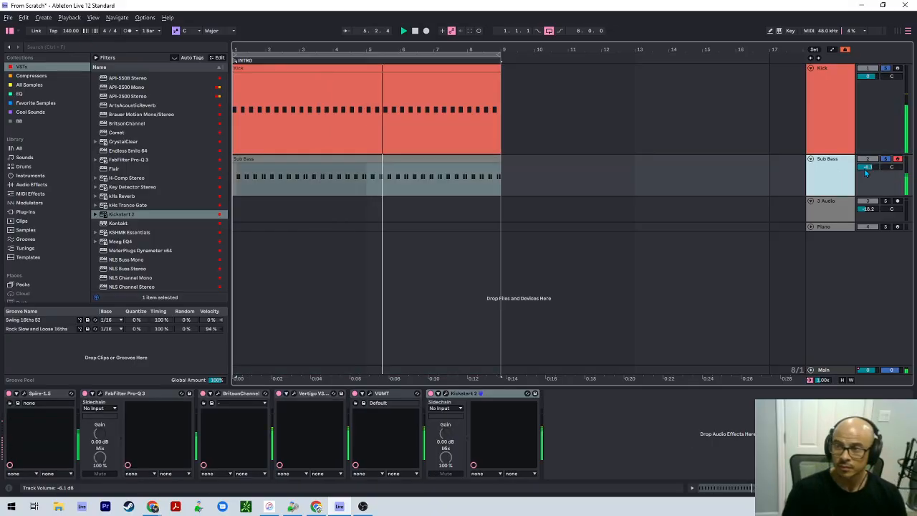
left_click_drag(864, 169, 864, 154)
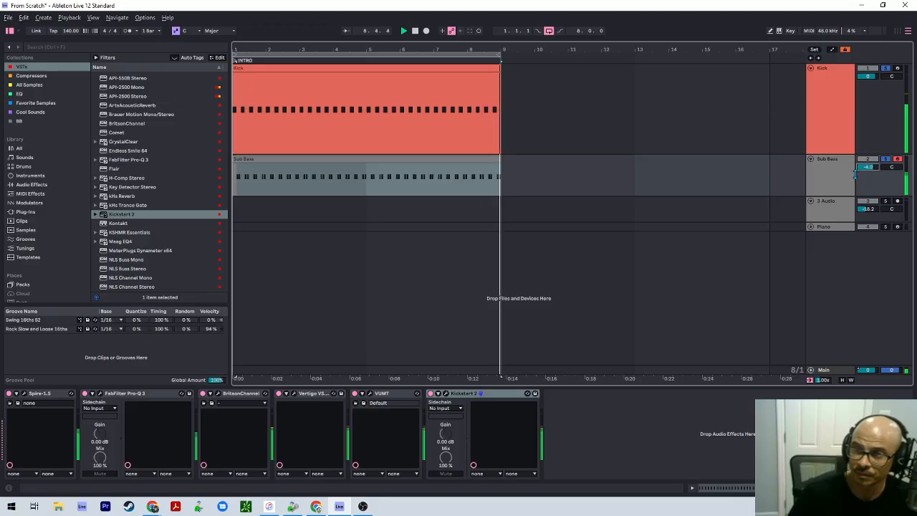
key("space")
key("space")
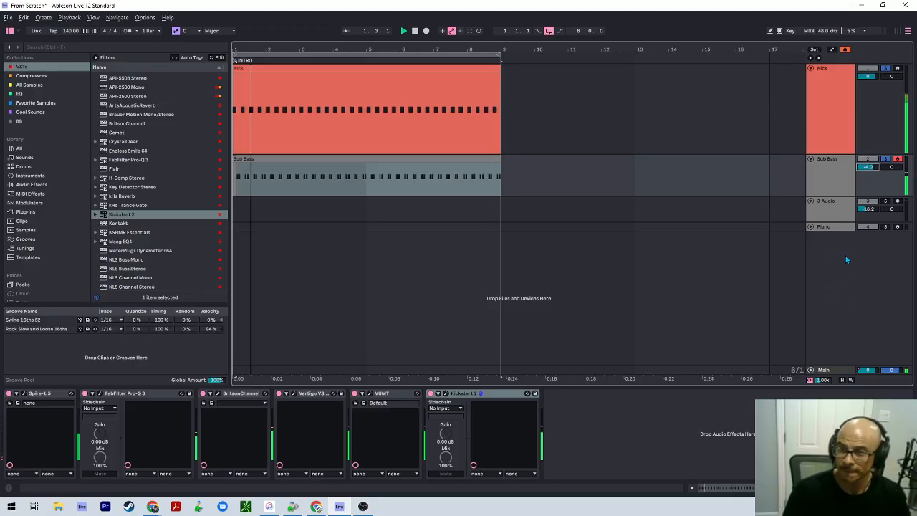
Add VUMT from the VSTs collection before SPAN on the Main track
left_click(831, 370)
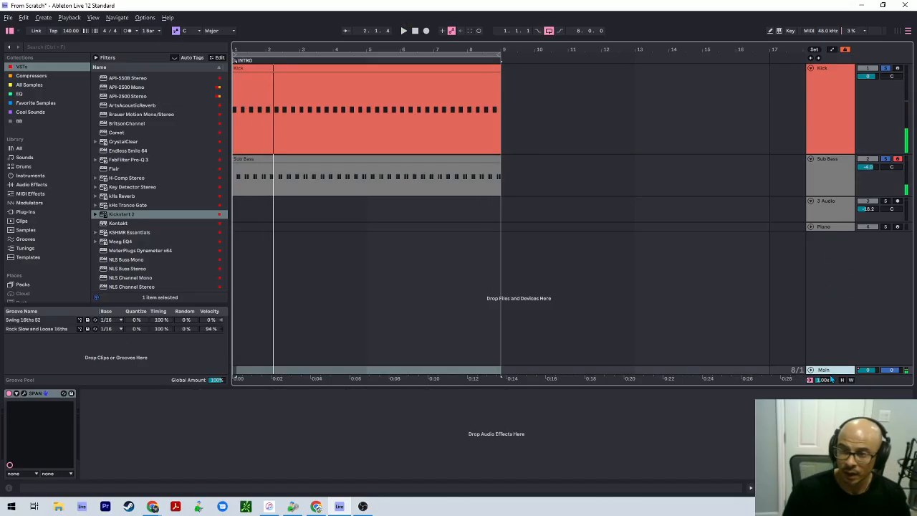
scroll(129, 239, "down", 10)
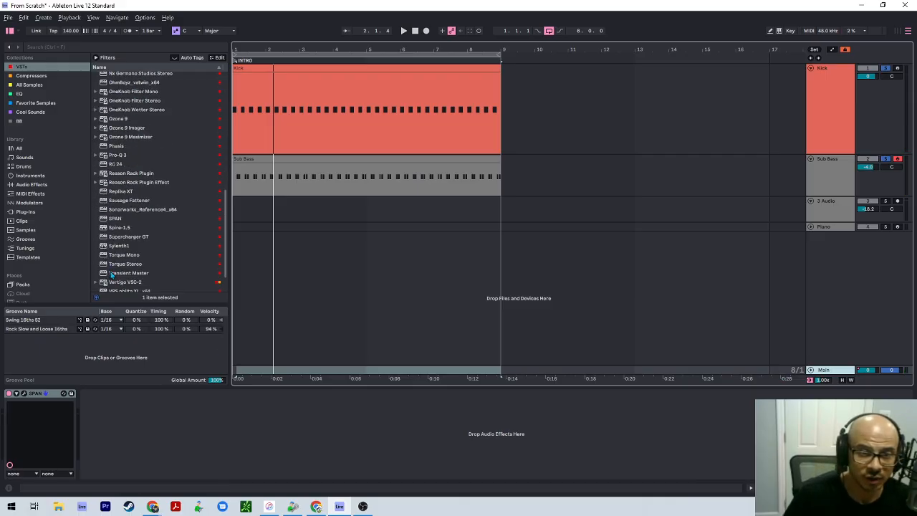
left_click_drag(116, 269, 18, 428)
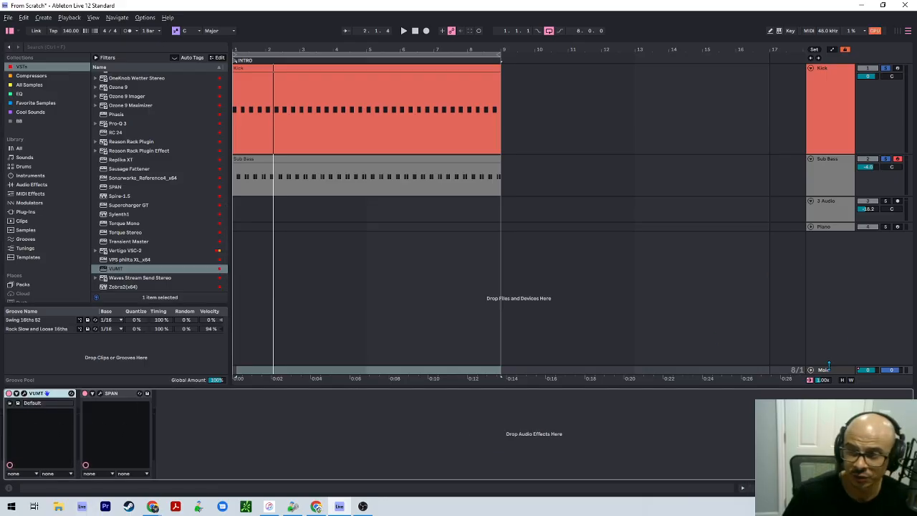
Open VUMT on the Main track, compare the Sub Bass level alone and together with the Kick, and close the meter
left_click(25, 394)
key("space")
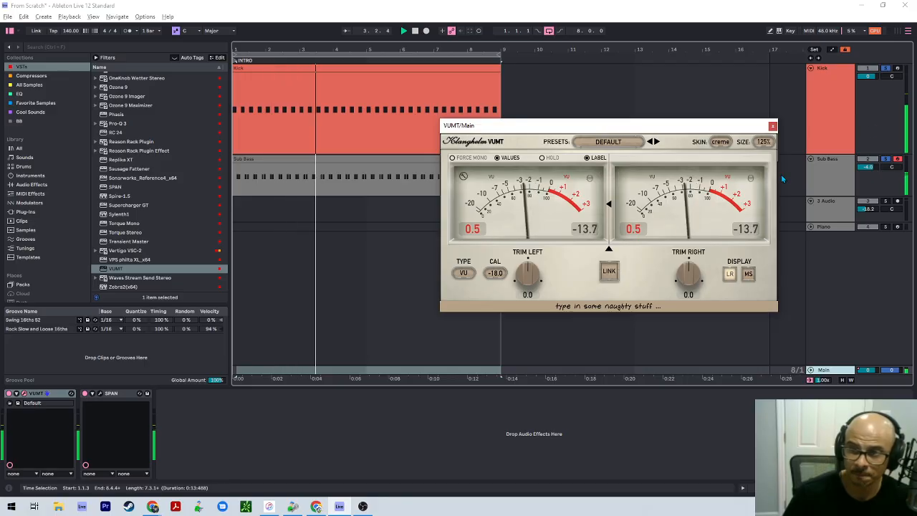
left_click(885, 160)
left_click(885, 69)
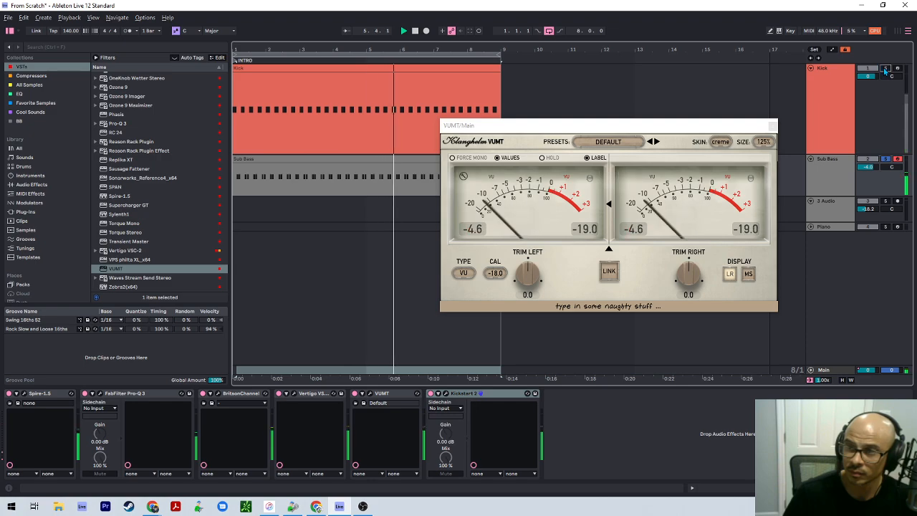
left_click(885, 70, "ctrl")
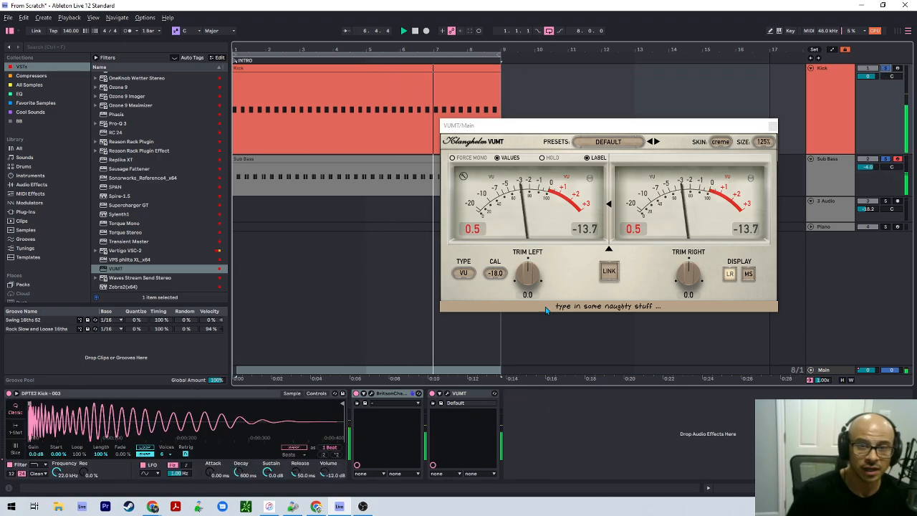
left_click(772, 127)
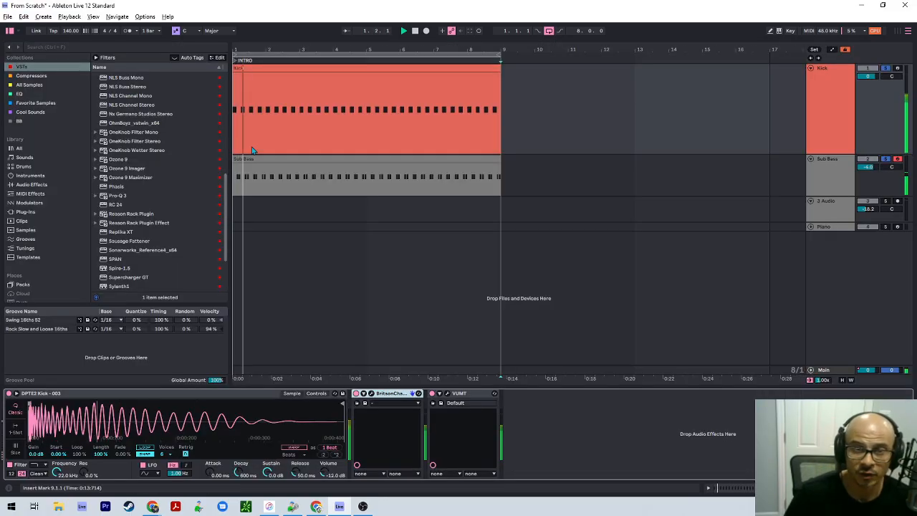
Copy the 8-bar Sub Bass clip from the intro to bar 81 at the Theme locator and play from there
left_click(295, 113)
key("h")
key("h")
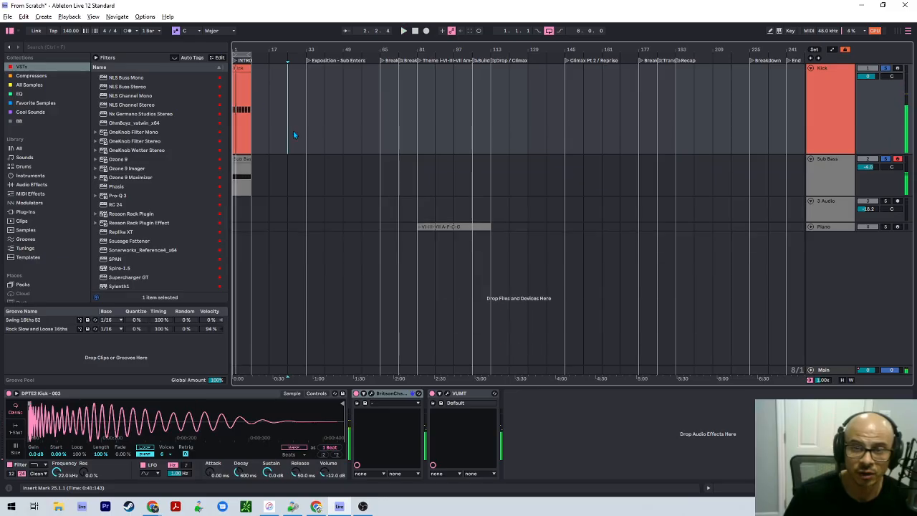
left_click(300, 160)
key("space")
left_click_drag(246, 177, 425, 159)
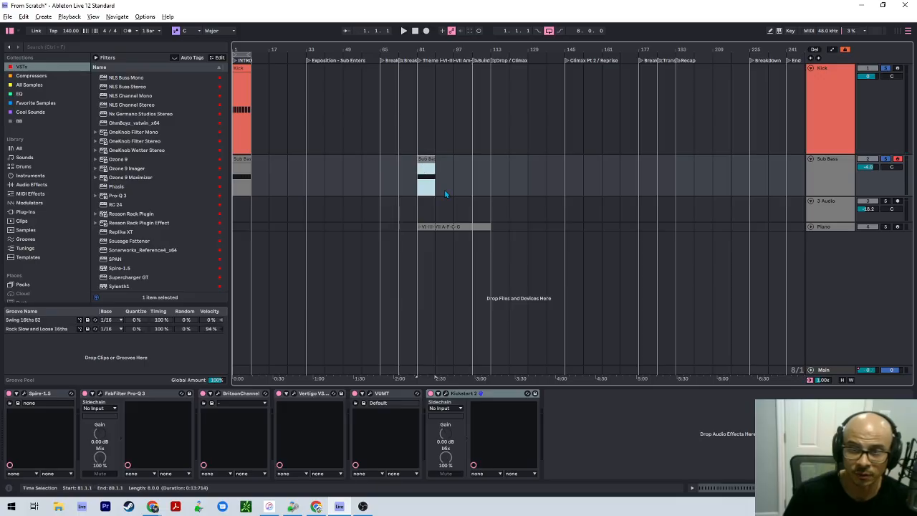
key("space")
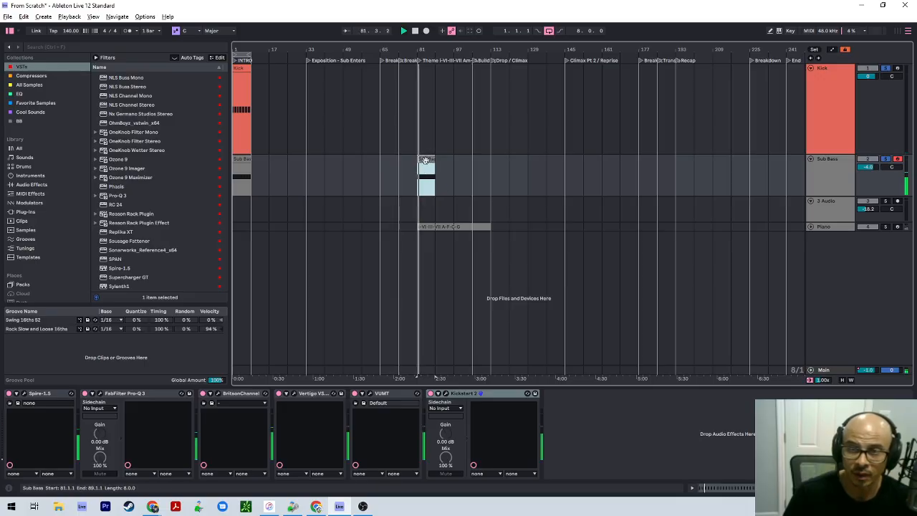
In the copied Sub Bass clip, turn off the Scale note view and transpose bar 2's notes up from A0 to F1
double_click(424, 157)
left_click_drag(224, 246, 315, 298)
right_click(289, 287)
left_click(316, 376)
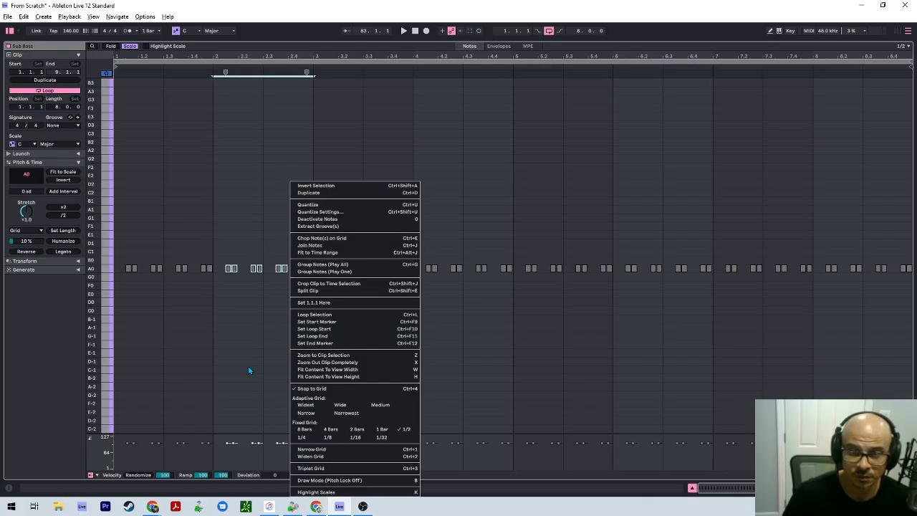
key("f")
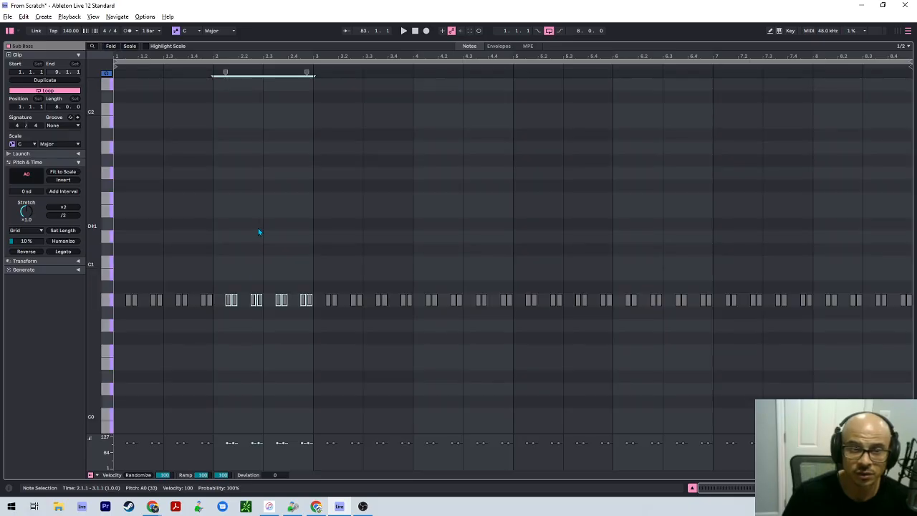
right_click(246, 242)
left_click(183, 189)
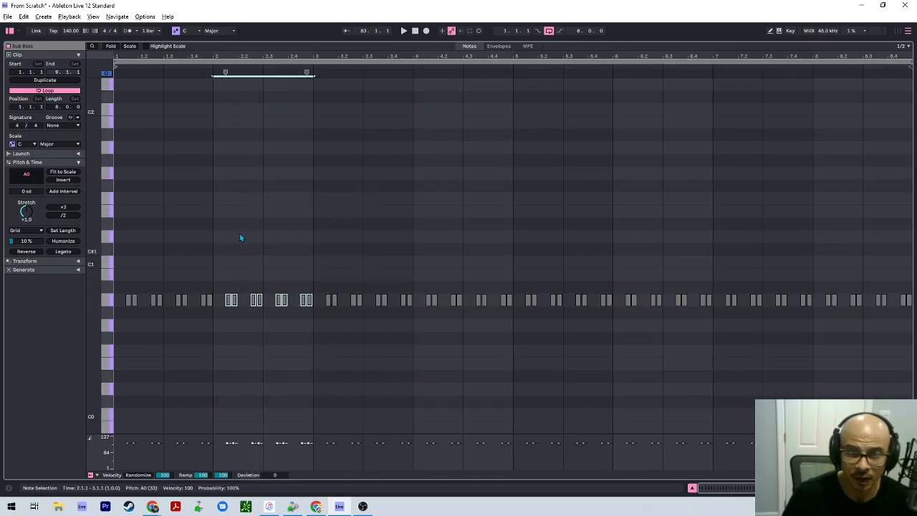
key("Up")
key("Up")
key("Up")
key("Up")
key("Up")
key("Up")
key("Up")
key("Up")
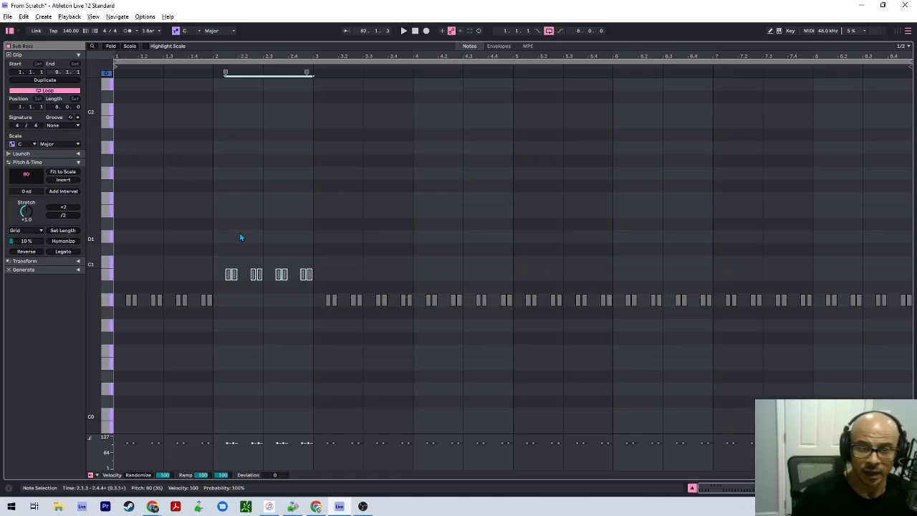
Transpose the clip's bar 3 notes up to C1 and its bar 4 notes down to G0
left_click_drag(279, 256, 411, 332)
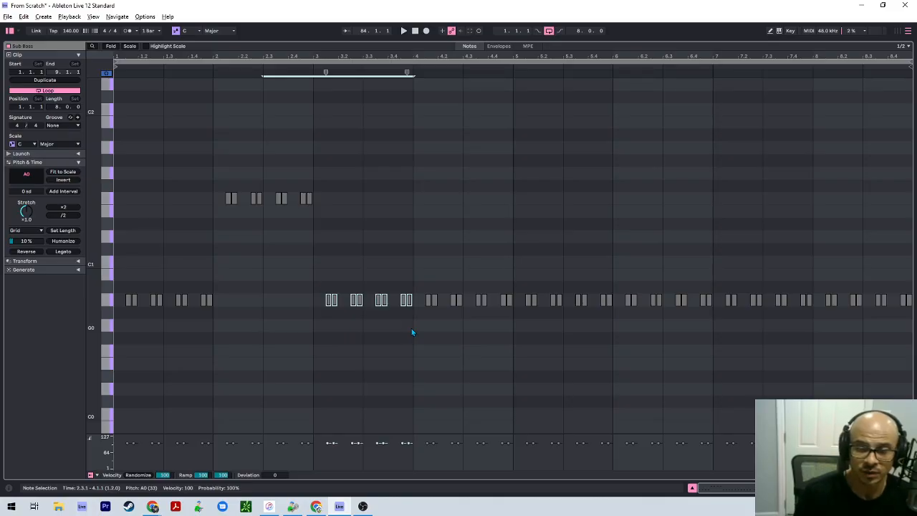
key("Up")
key("Up")
key("Up")
left_click_drag(402, 300, 512, 319)
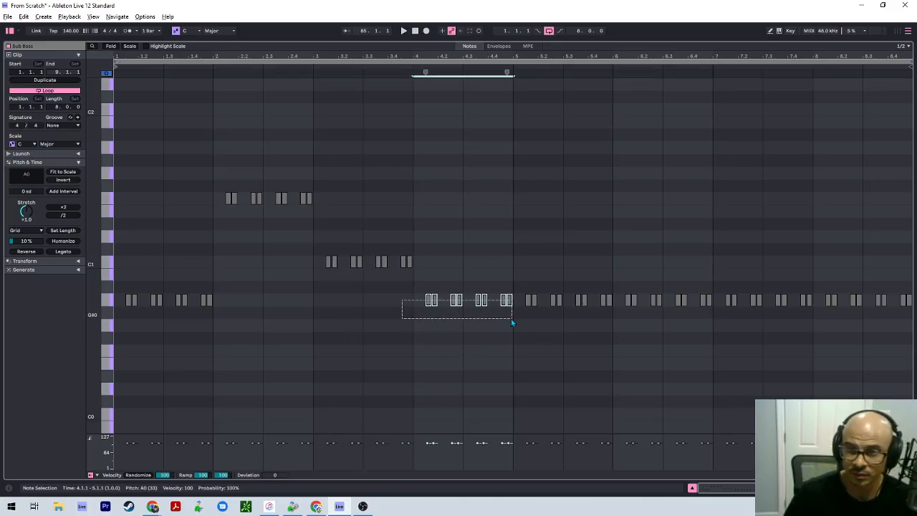
key("Down")
key("Down")
Play the clip and drop the bar 2 notes one octave to F0
key("space")
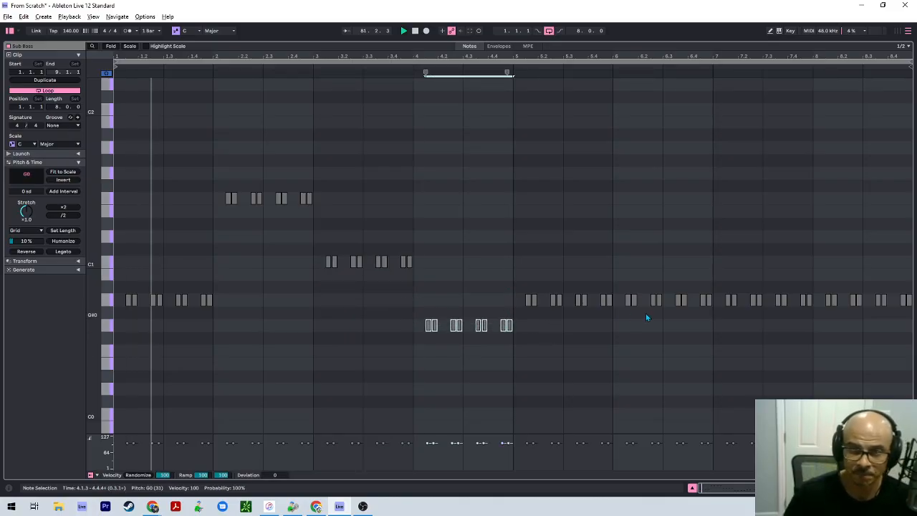
left_click_drag(182, 189, 351, 203)
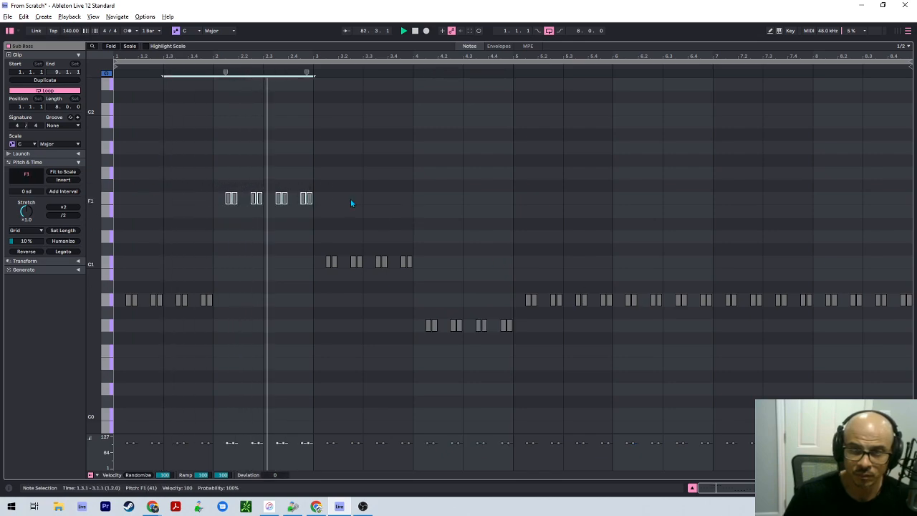
key("shift+Down")
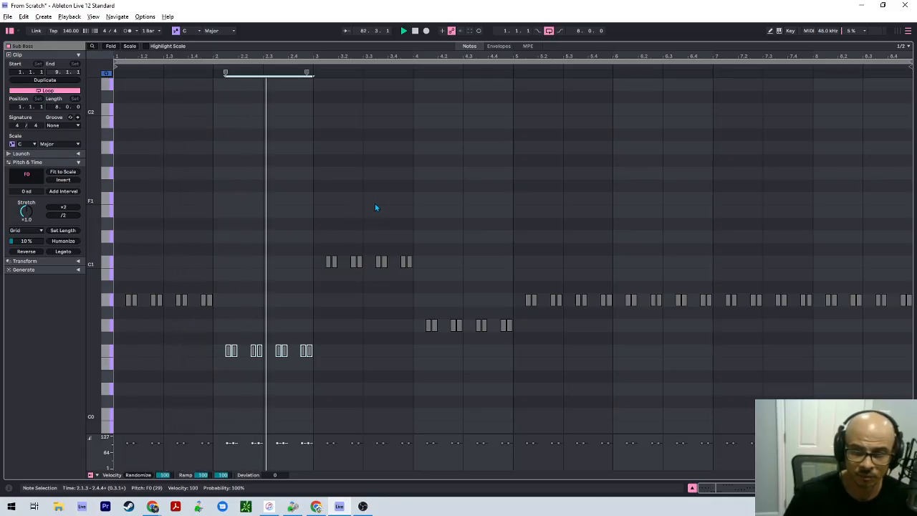
Replace the A0 notes in bars 5 to 8 with a bar-aligned copy of the first four bars' pattern
left_click_drag(522, 262, 911, 342)
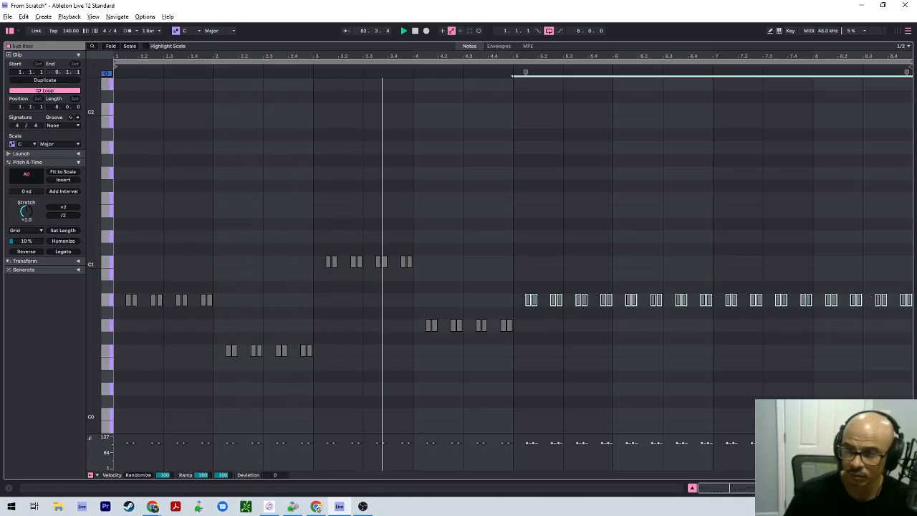
key("Delete")
key("ctrl+a")
key("ctrl+d")
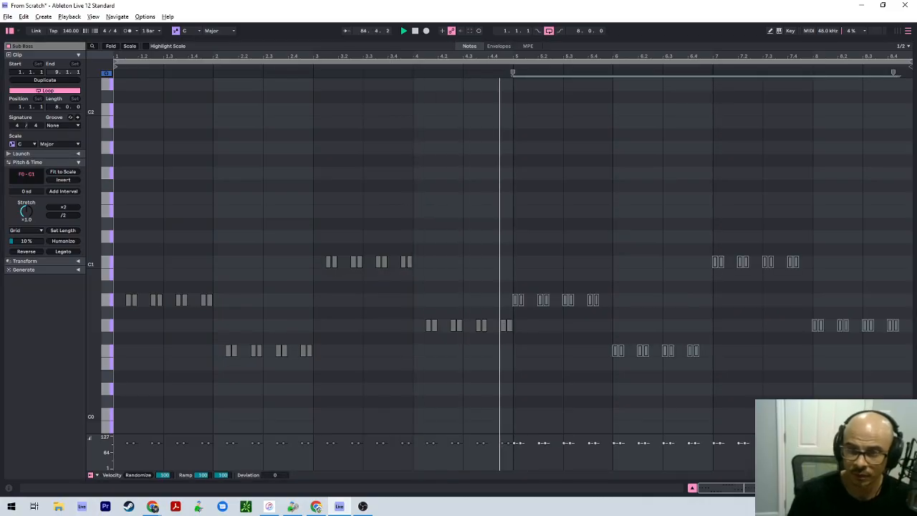
key("Delete")
left_click_drag(511, 367, 121, 247)
key("ctrl+d")
Return to the device view and move the edited Sub Bass clip to bar 113 at the Drop / Climax locator
key("shift+Tab")
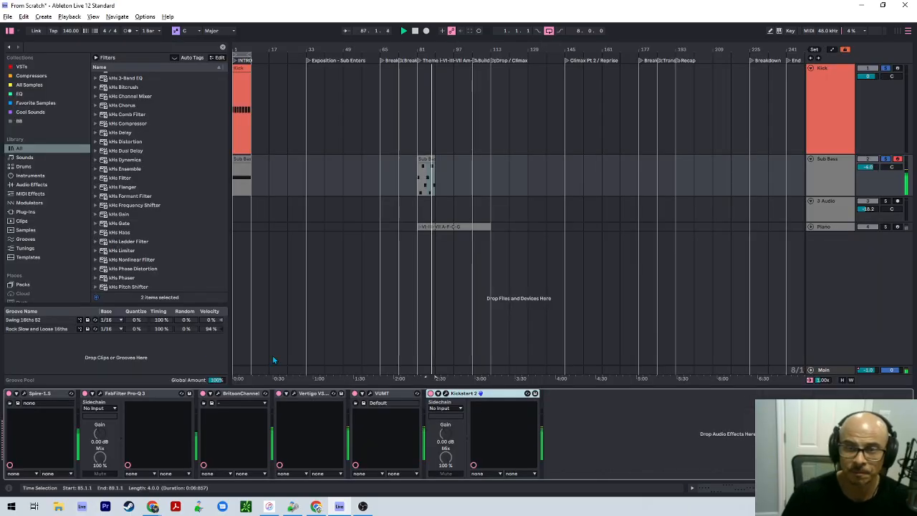
left_click(428, 161)
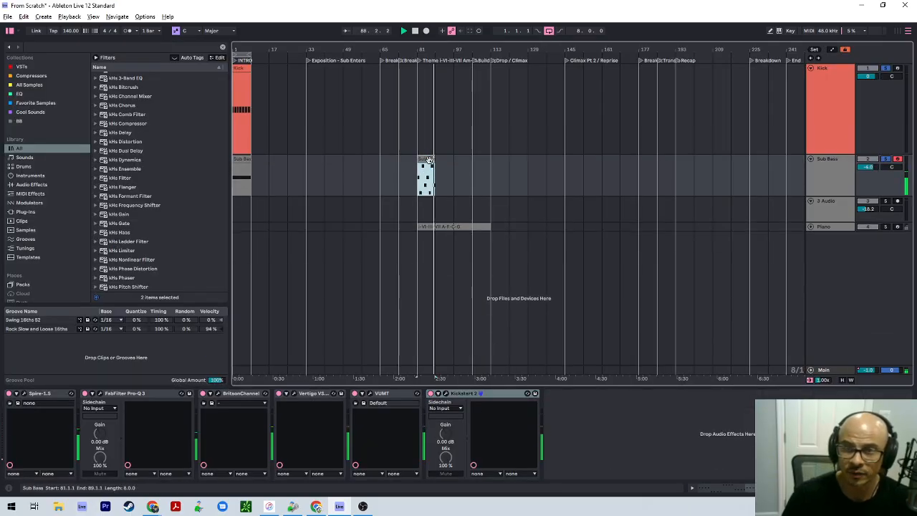
left_click_drag(428, 161, 496, 161)
Extend the Kick clip from the start to bar 33, filling the whole 32-bar intro
left_click(245, 68)
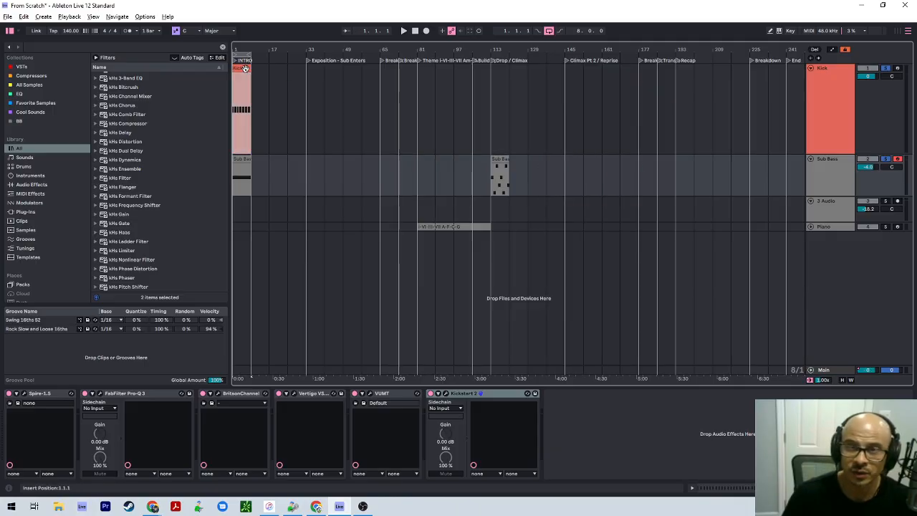
left_click(249, 86)
key("h")
key("h")
left_click(245, 70)
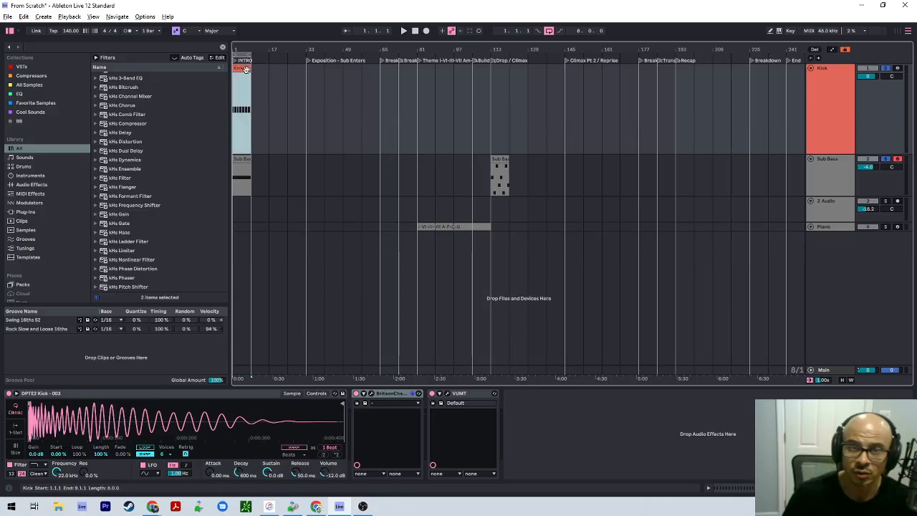
left_click_drag(249, 68, 306, 69)
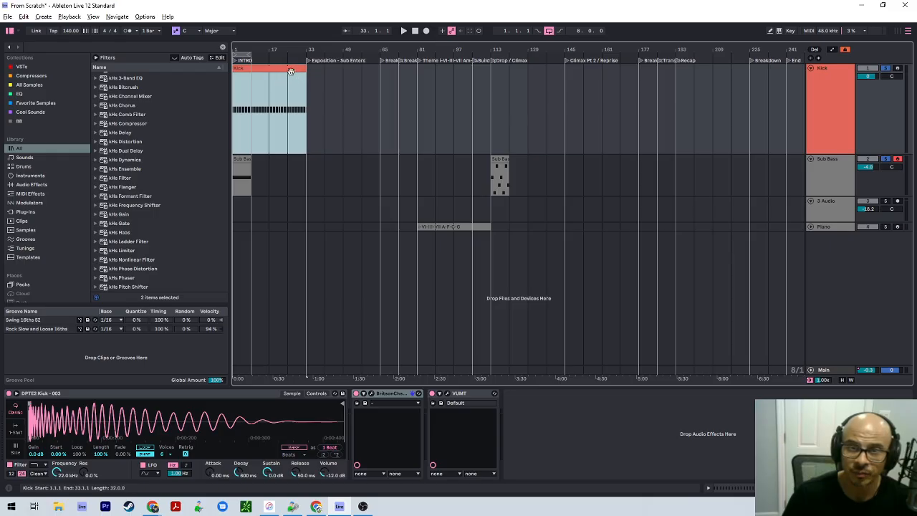
Duplicate the 32-bar Kick clip to bar 33 and copy it to bar 113 at the Drop / Climax locator
key("ctrl+d")
key("h")
left_click(322, 85)
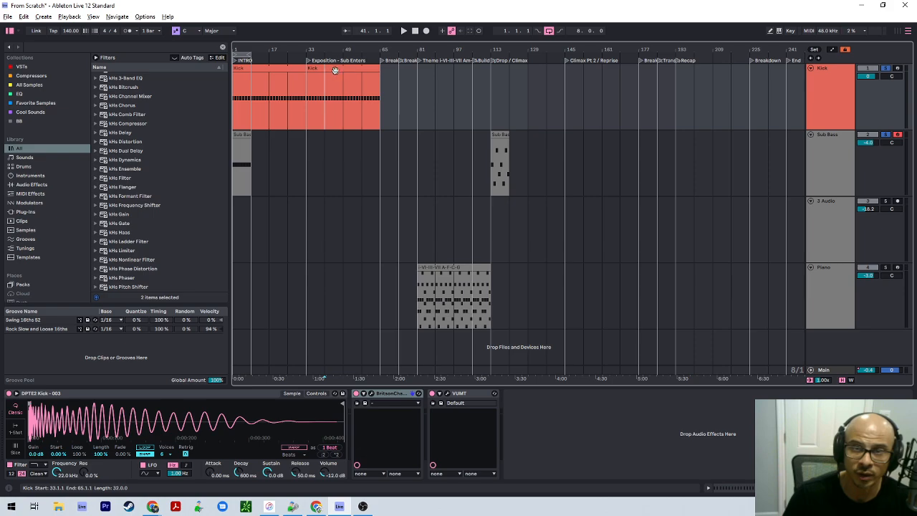
left_click_drag(335, 71, 530, 81)
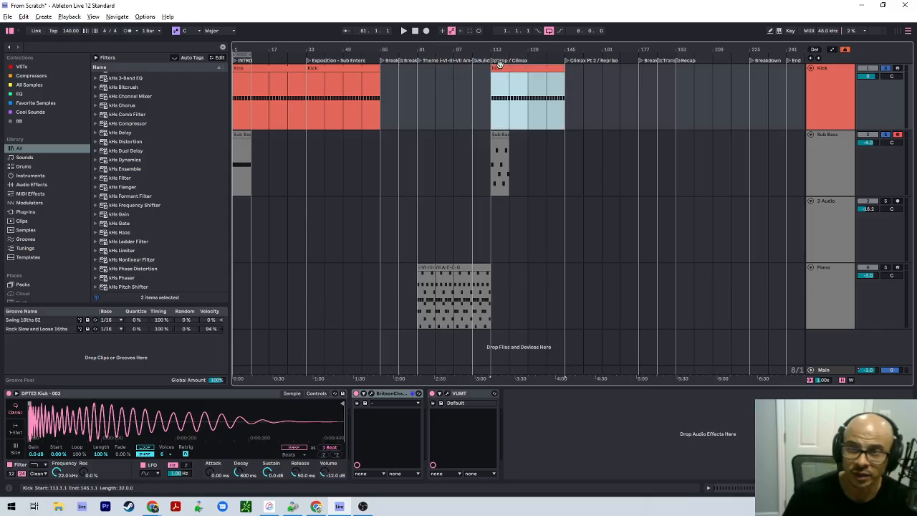
Play the drop, extend its Sub Bass clip to bar 145, and duplicate the Kick and Sub Bass clips into Climax Pt 2 / Reprise
left_click(493, 108)
key("space")
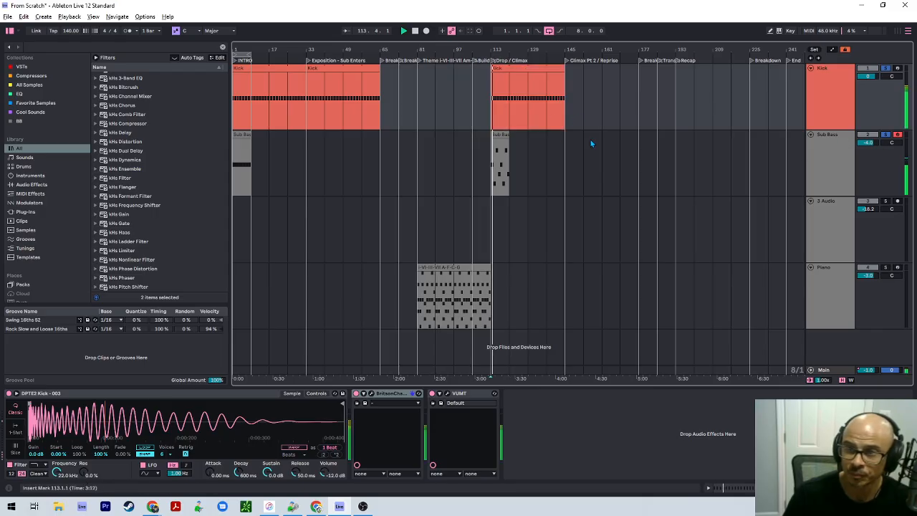
left_click_drag(508, 135, 565, 135)
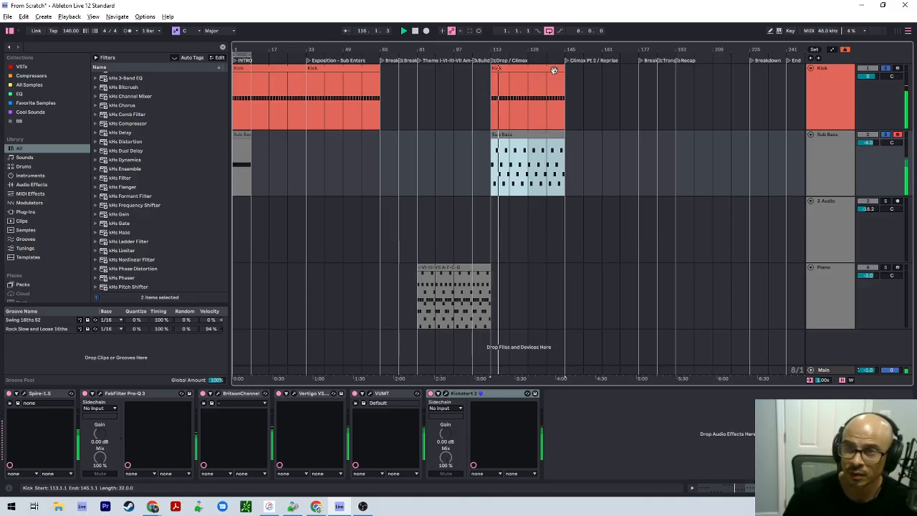
left_click(553, 69, "shift")
key("ctrl+d")
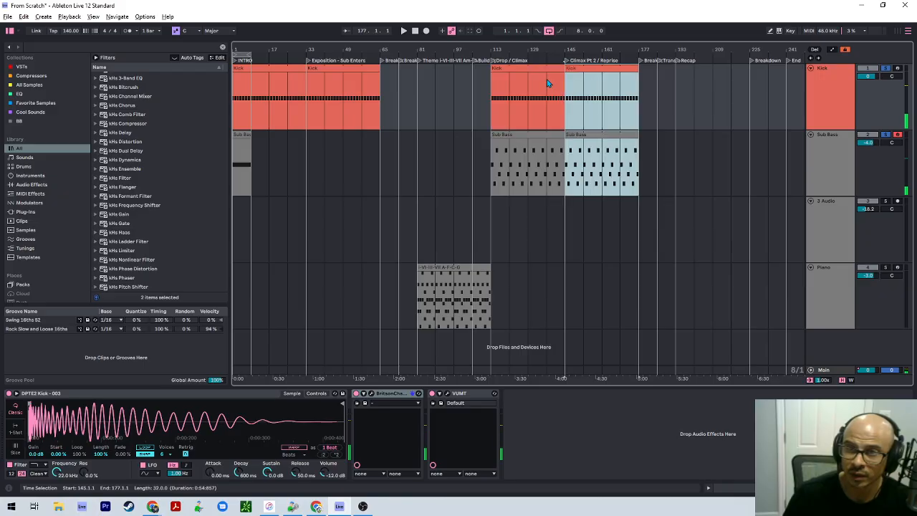
Play from bar 113, move the Piano chord clip to bar 113 under the drop, and solo the Piano track
left_click(491, 106)
key("space")
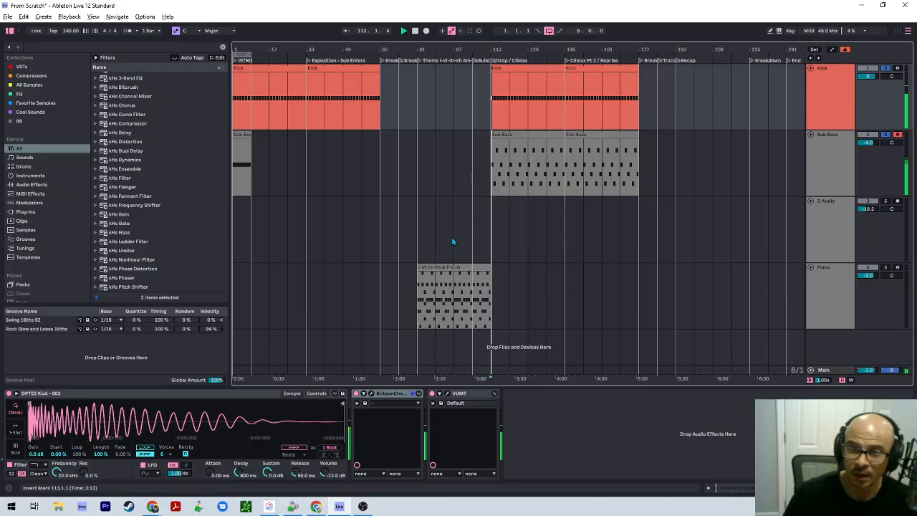
left_click(454, 226)
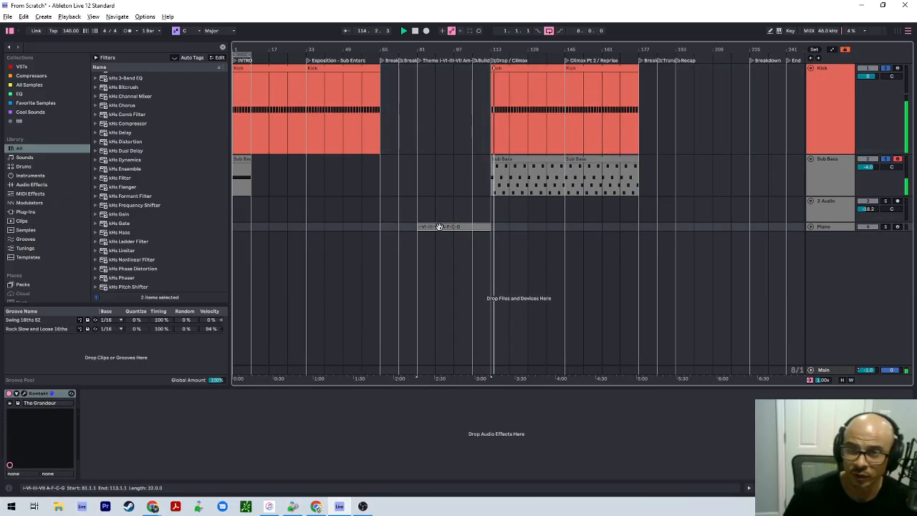
left_click_drag(439, 226, 513, 227)
key("space")
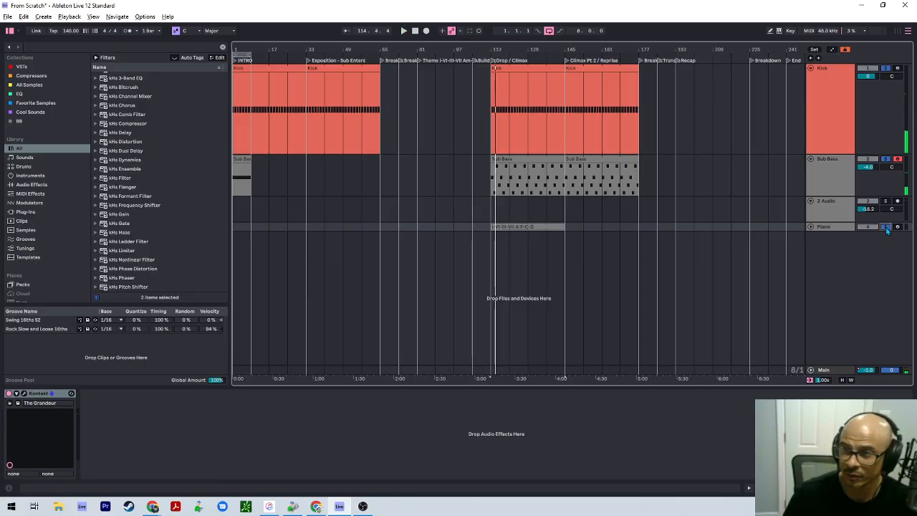
Unfold the Piano track and lower its volume to -11.9 dB while playing it against the kick and bass
key("space")
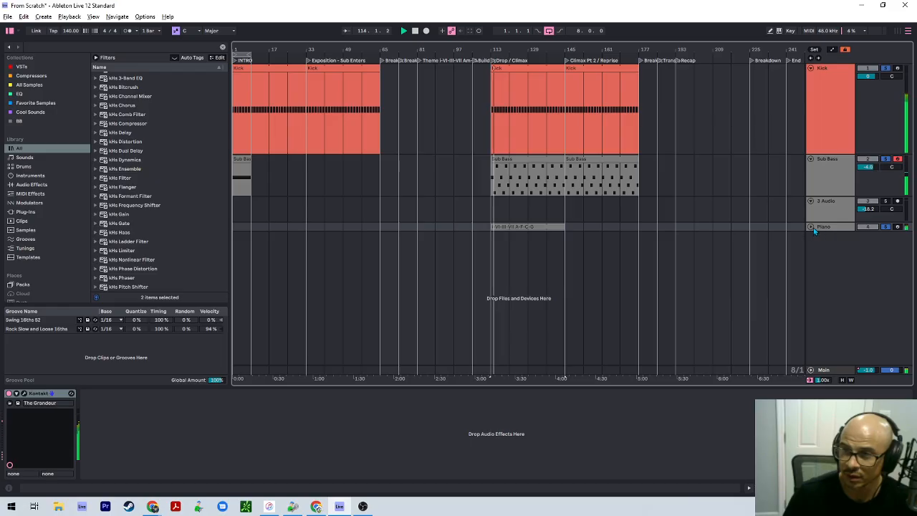
left_click(814, 229)
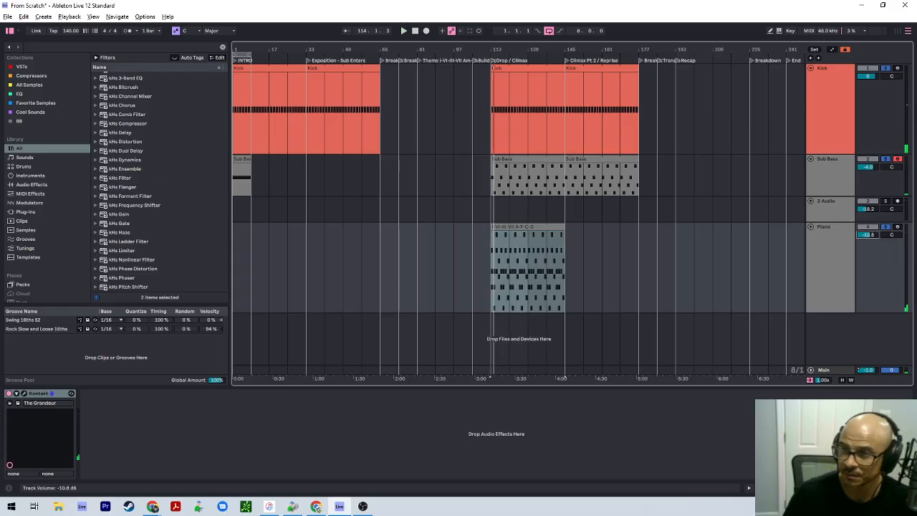
key("space")
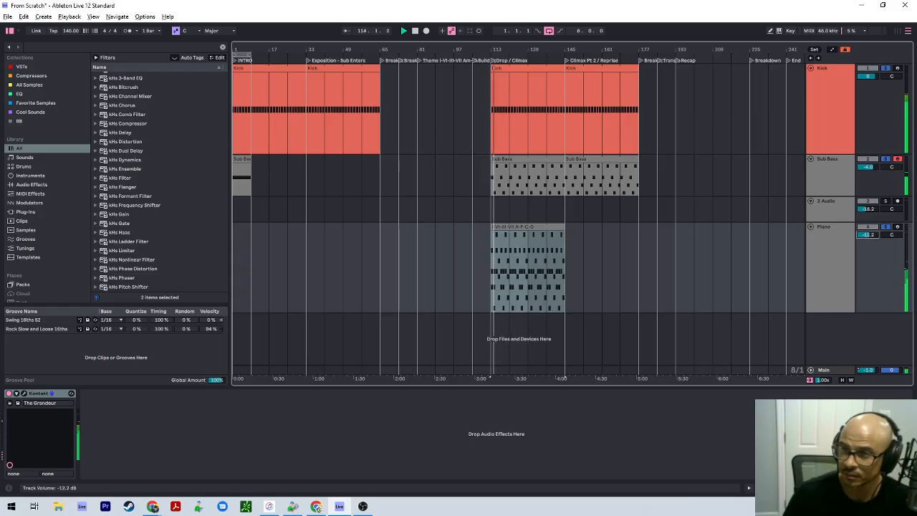
Open the Piano clip to examine its chord notes during playback, and return to the arrangement
double_click(541, 231)
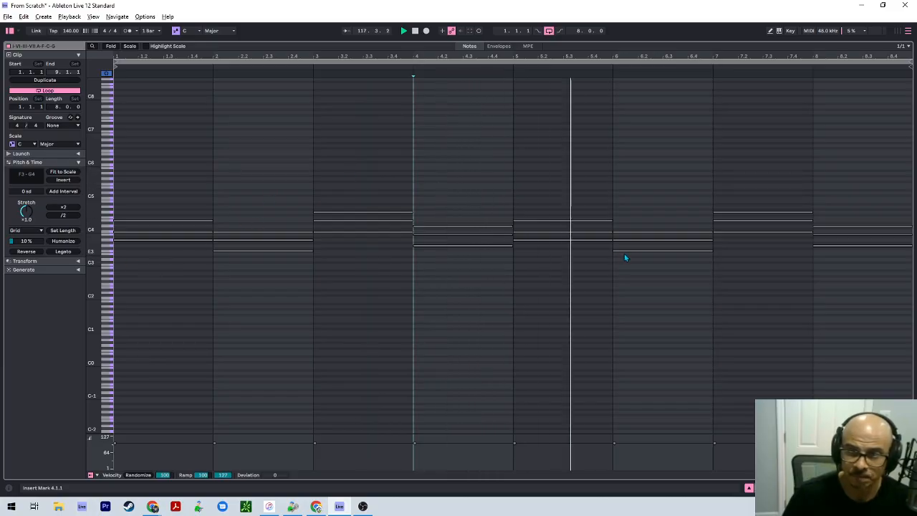
key("shift+Tab")
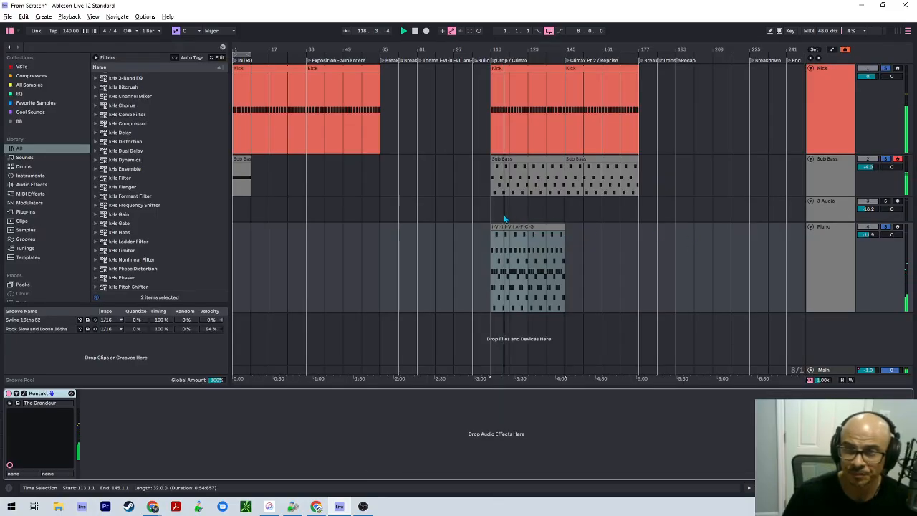
left_click(505, 215)
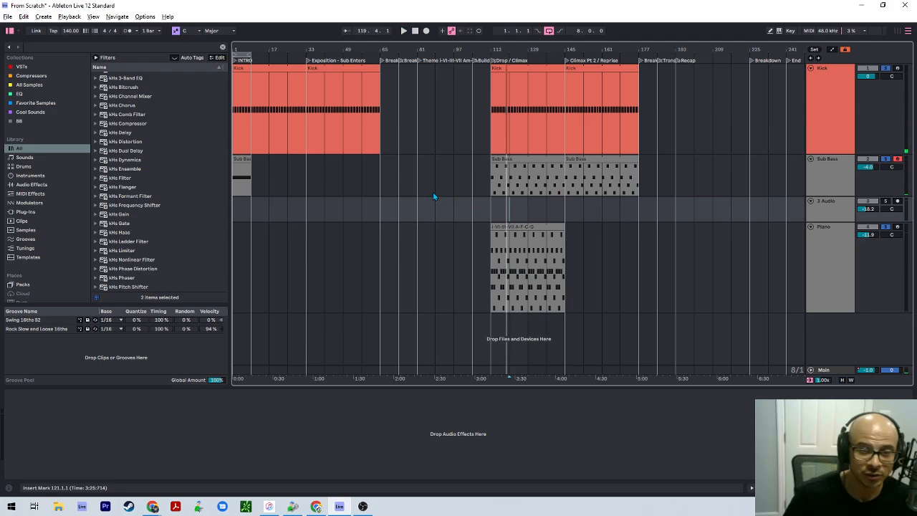
Select the 8-bar Sub Bass clip at the start of the arrangement
left_click(236, 162)
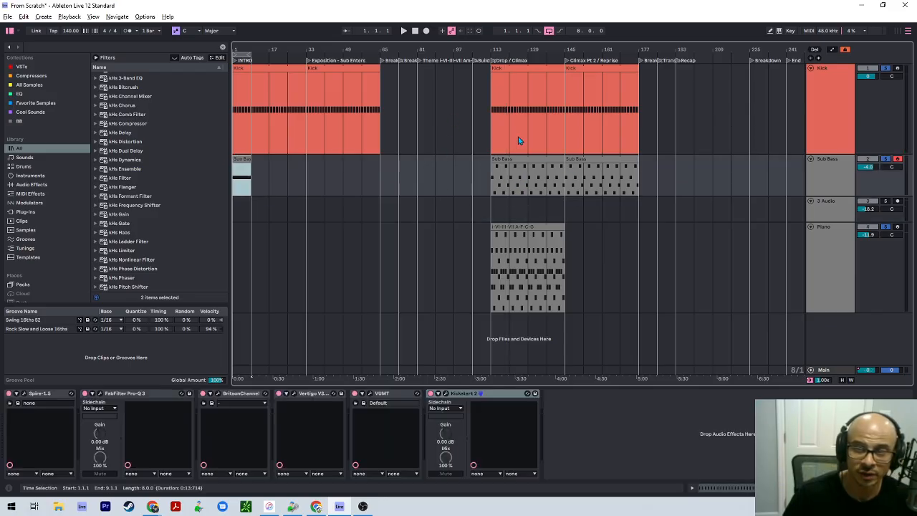